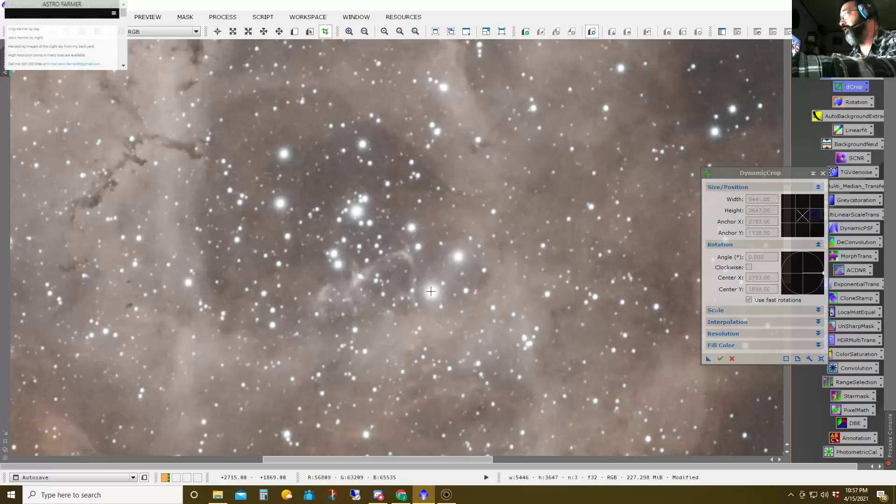
Examine the star shapes and nebula detail in the center and across the edges of the Autosave image
drag(494, 211, 435, 337)
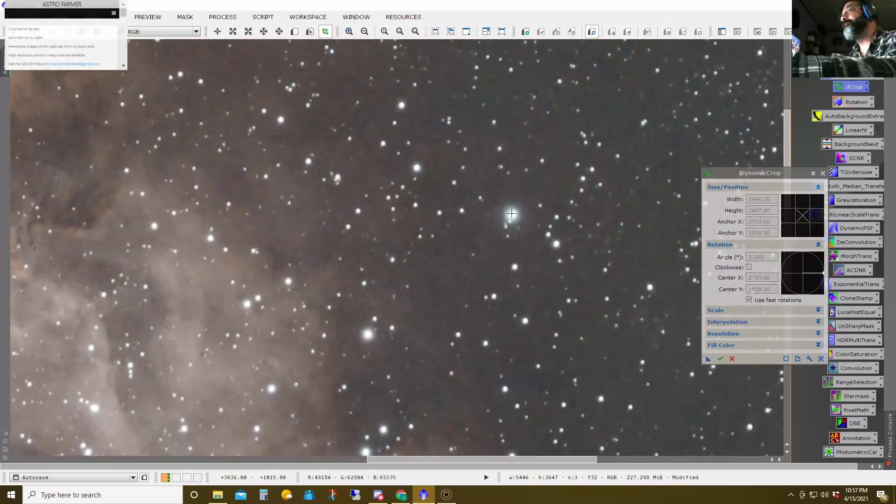
drag(511, 214, 339, 350)
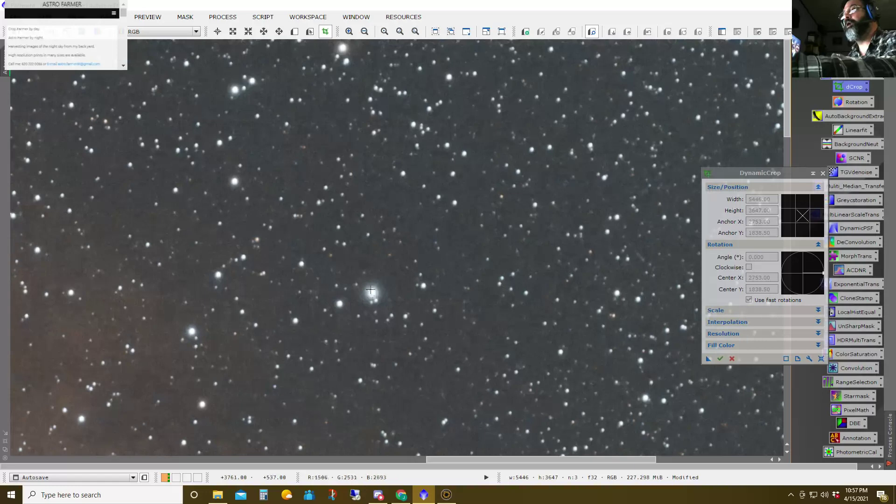
drag(243, 292, 548, 294)
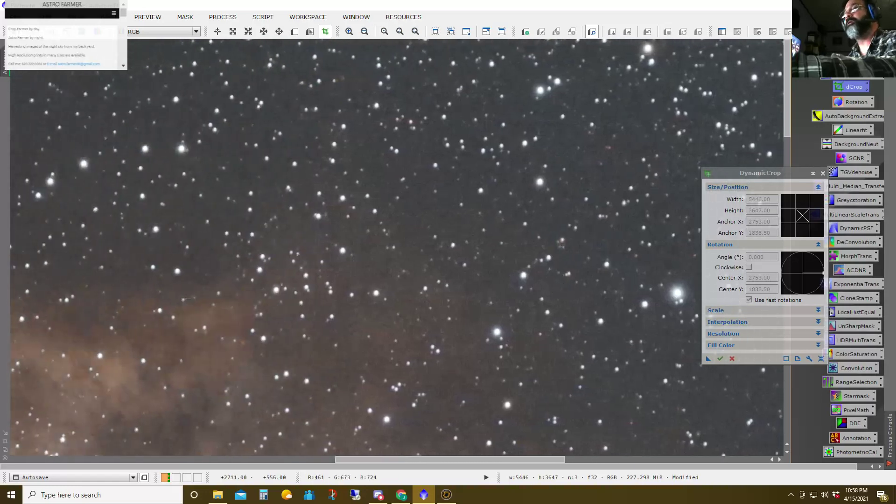
drag(105, 304, 694, 230)
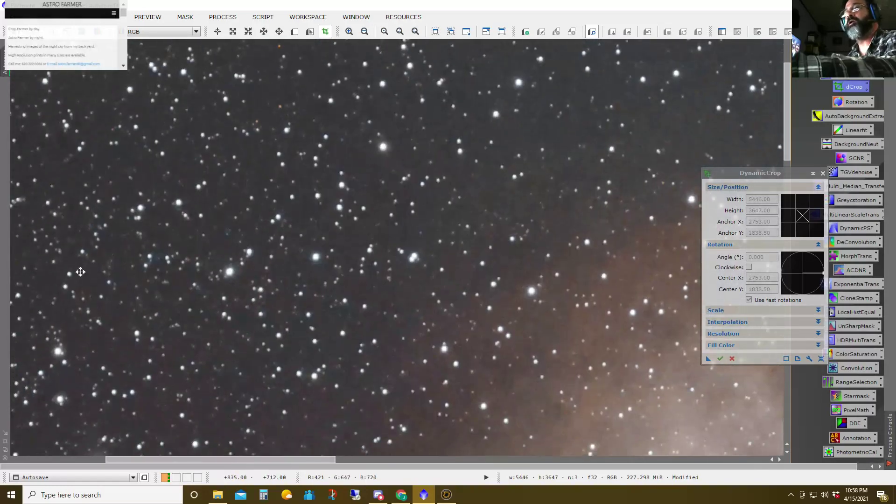
drag(80, 272, 566, 379)
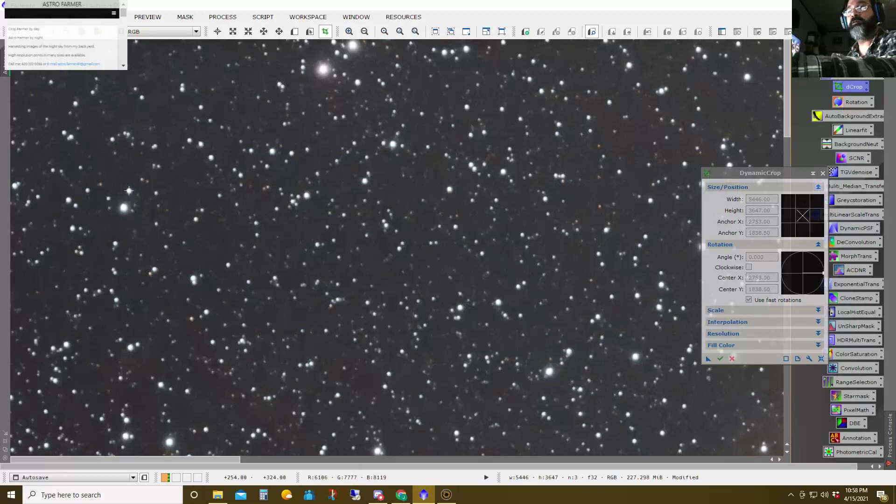
drag(539, 399, 275, 97)
scroll(448, 324, down, 2)
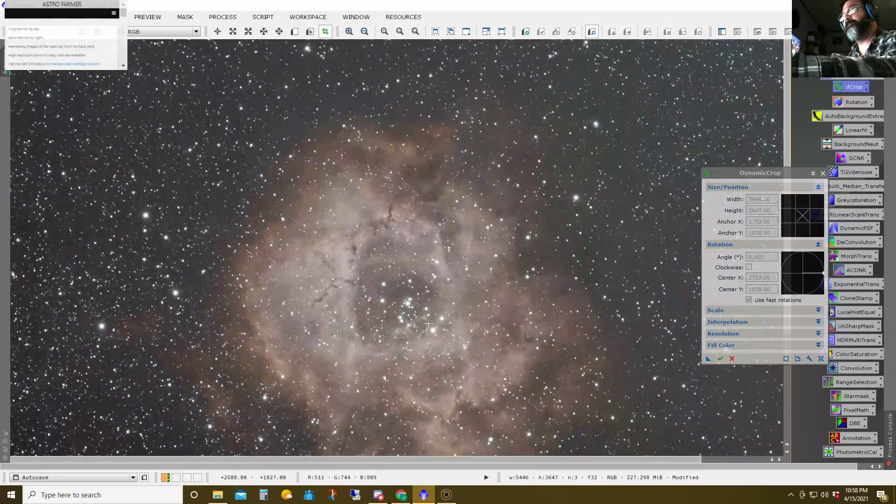
scroll(417, 323, down, 1)
scroll(416, 323, up, 3)
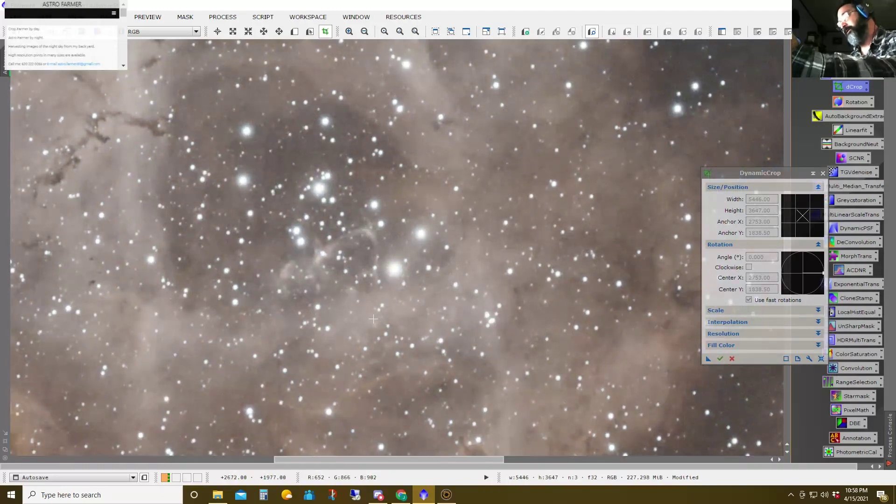
scroll(370, 315, down, 3)
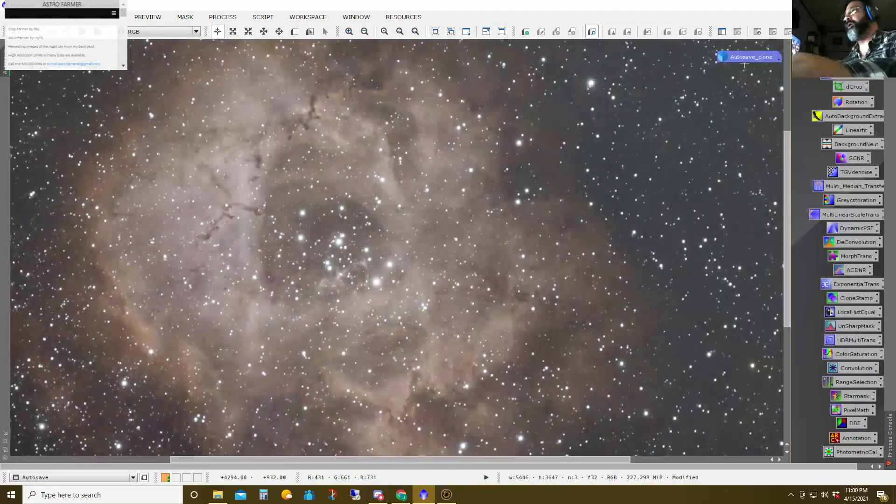
Restore Autosave_clone and make its stretch permanent by transferring the ScreenTransferFunction settings to HistogramTransformation
double_click(744, 58)
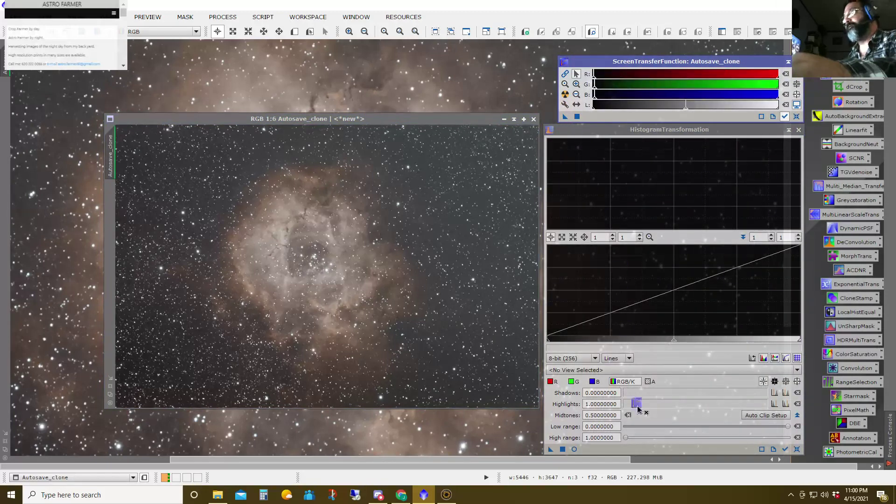
click(786, 449)
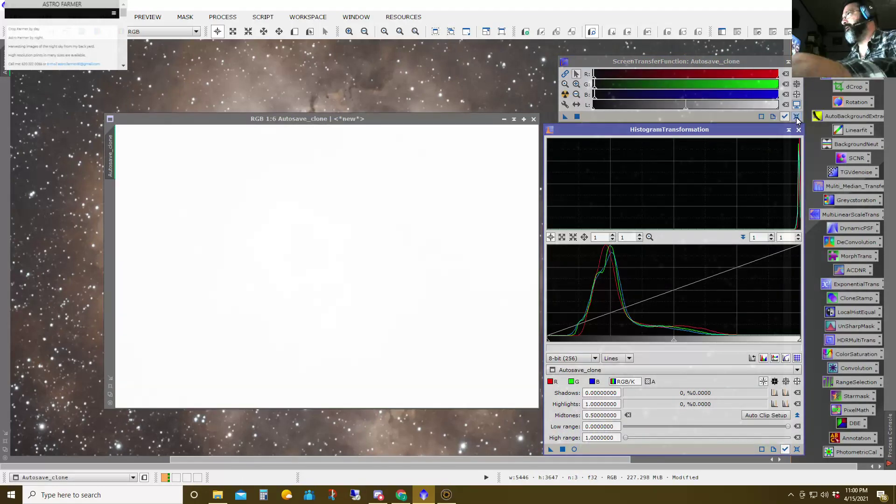
click(799, 130)
click(788, 61)
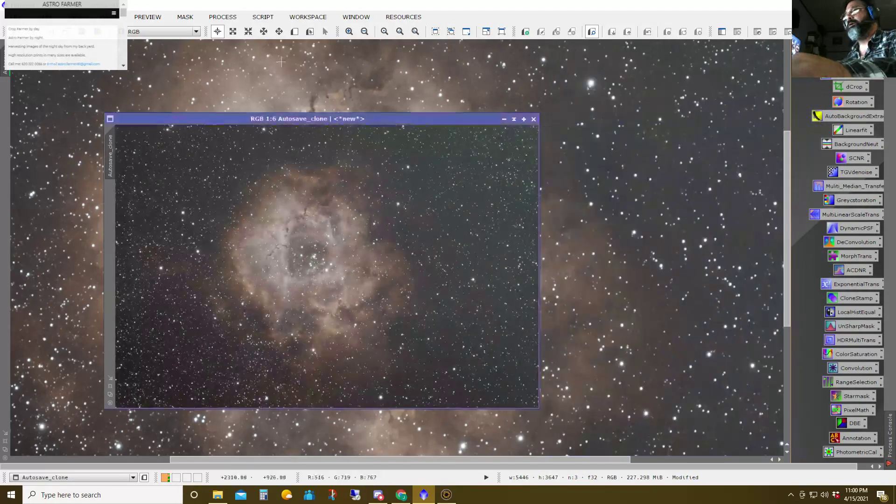
Run StarNet on Autosave_clone with a stride of 128 and star mask creation enabled, and bring the star_mask image into view
click(222, 17)
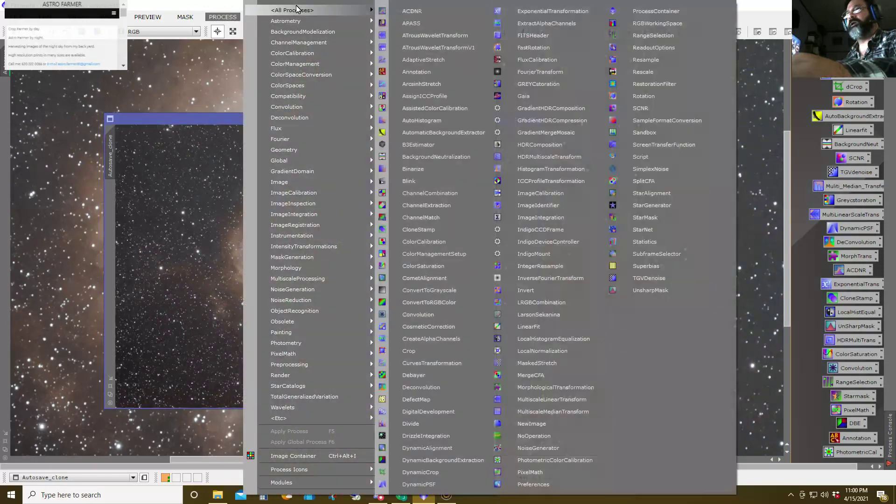
click(643, 229)
click(567, 90)
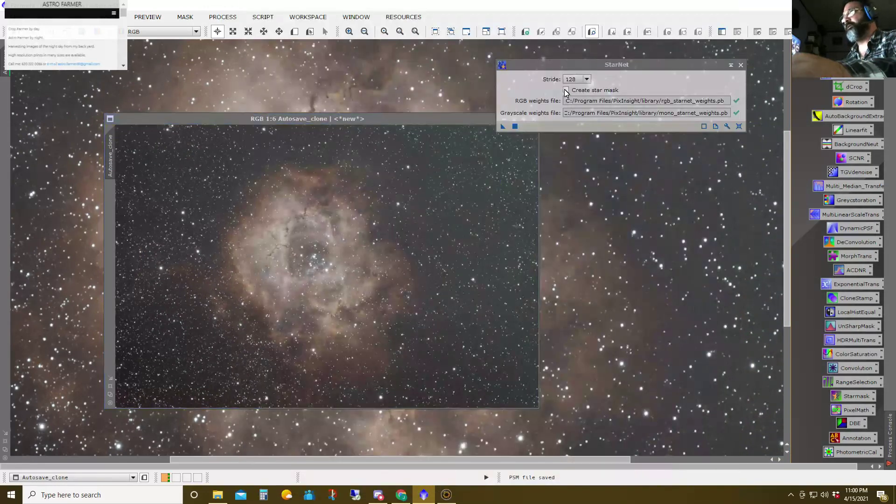
click(516, 127)
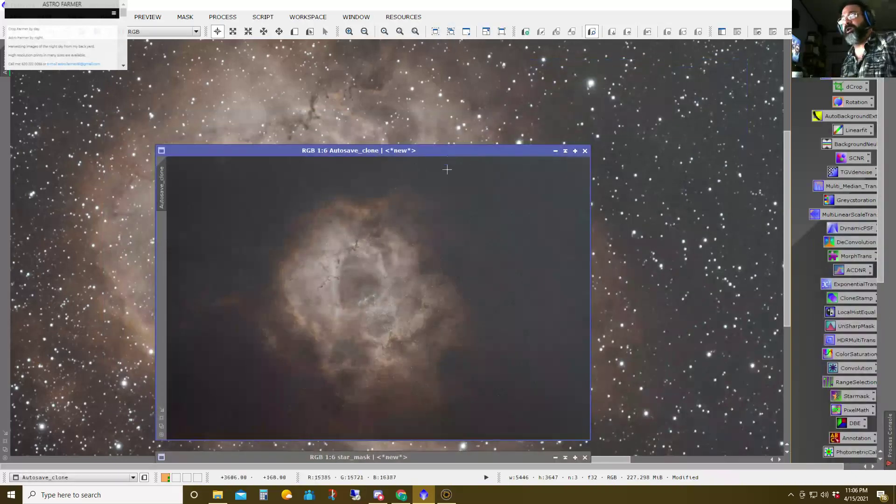
mouse_move(396, 456)
mouse_down()
mouse_move(398, 318)
mouse_move(371, 111)
mouse_up()
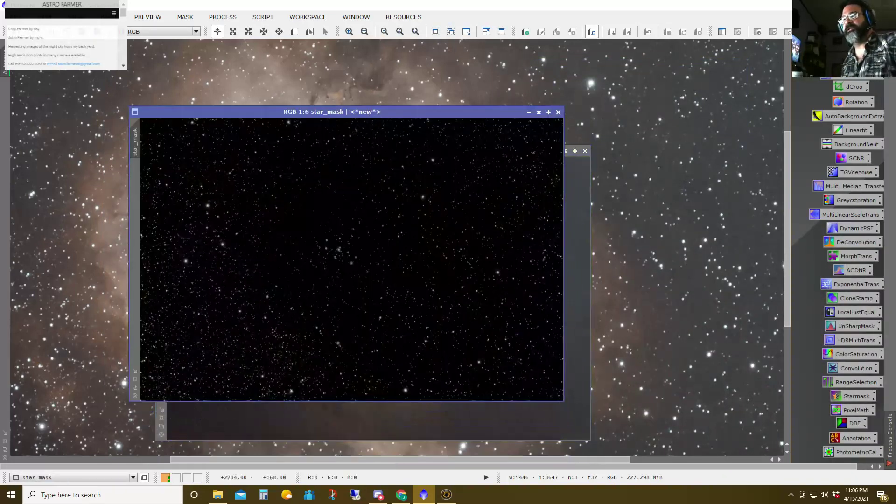
double_click(844, 77)
click(837, 461)
click(663, 460)
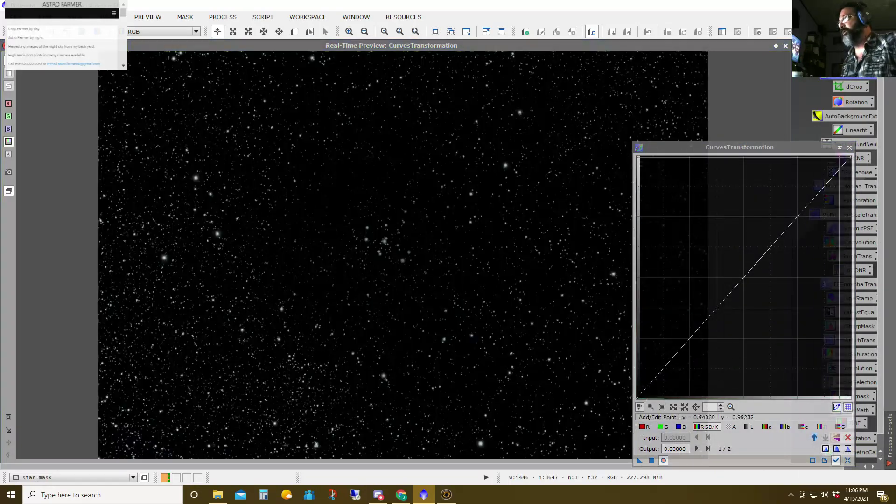
click(850, 148)
Brighten star_mask with HistogramTransformation, using the real-time preview and setting the midtones to about 0.254
double_click(853, 60)
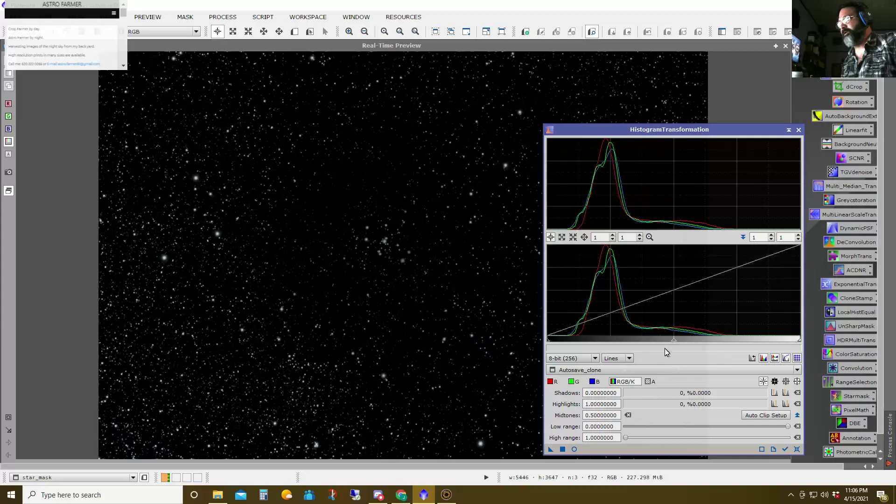
click(574, 450)
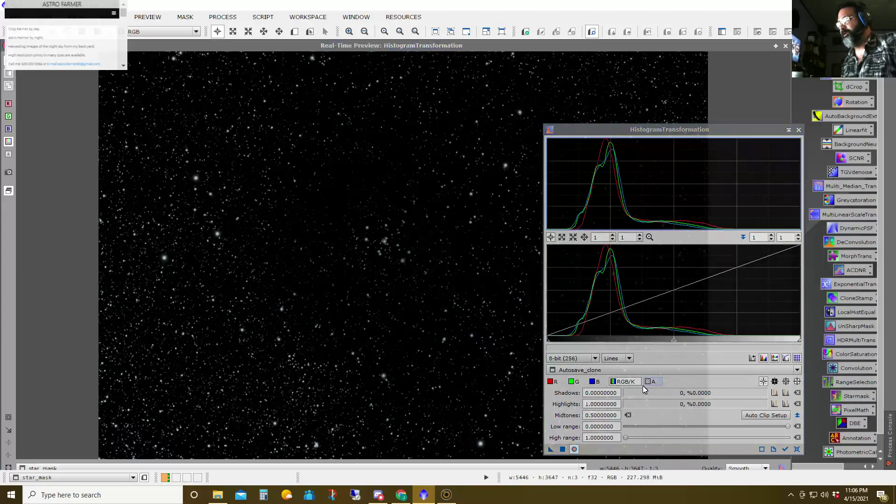
drag(732, 130, 745, 105)
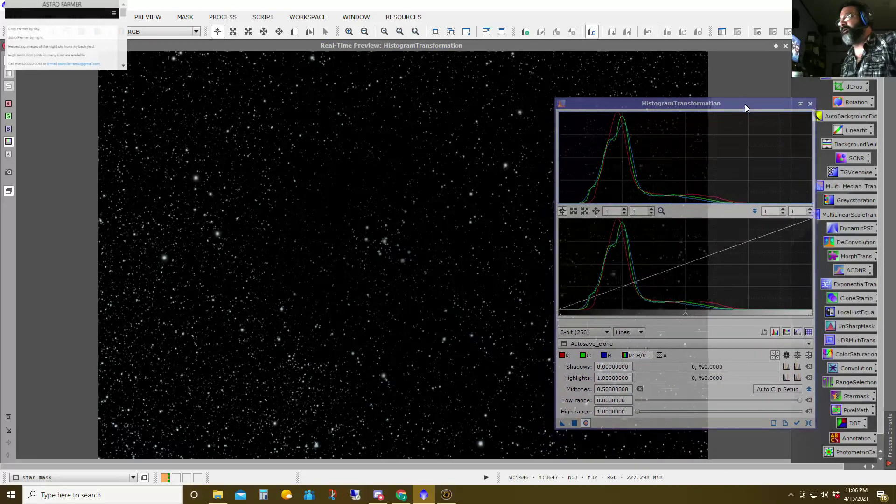
drag(685, 315, 626, 316)
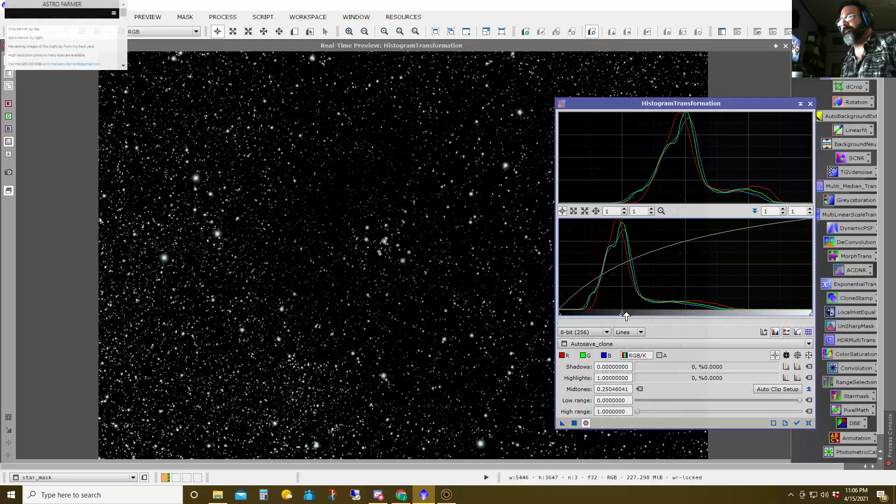
drag(623, 316, 627, 316)
click(574, 423)
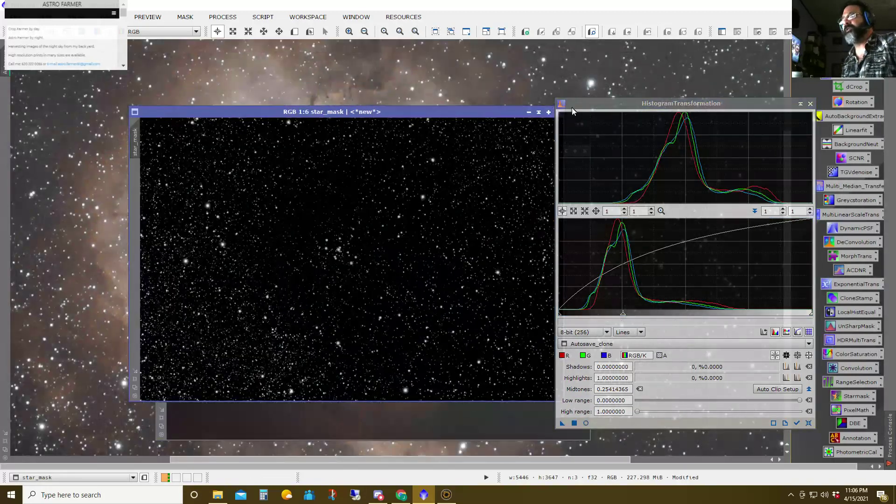
click(810, 103)
Assign star_mask as the mask of the Autosave image
drag(298, 118, 340, 111)
mouse_move(182, 140)
drag(181, 139, 6, 108)
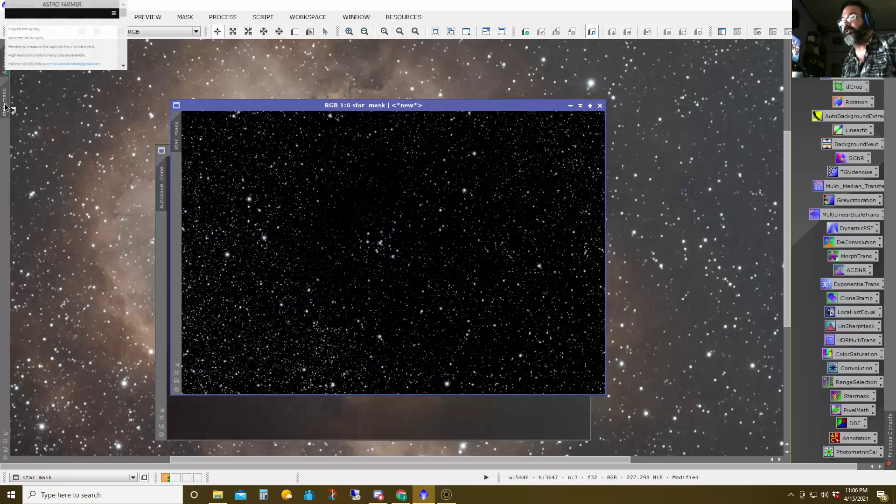
Minimize star_mask and Autosave_clone, gather their icons together, and hide the mask overlay on the Autosave image
click(570, 105)
drag(410, 260, 36, 451)
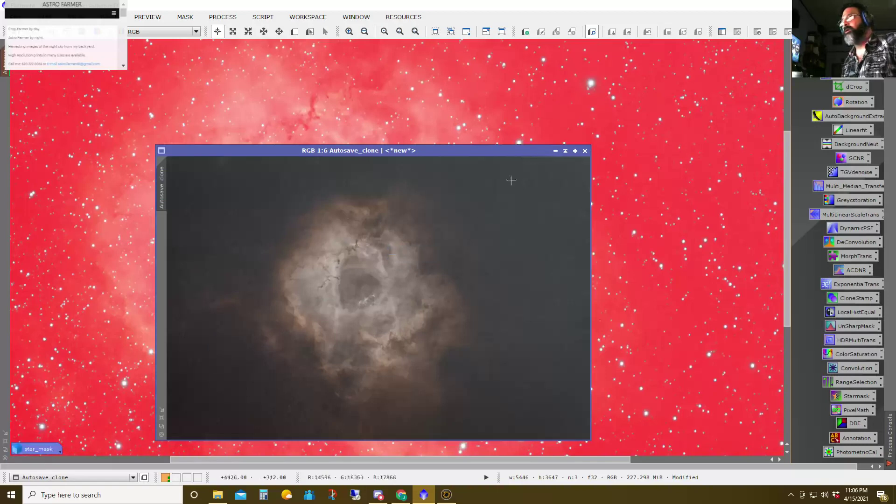
click(554, 150)
drag(757, 57, 53, 437)
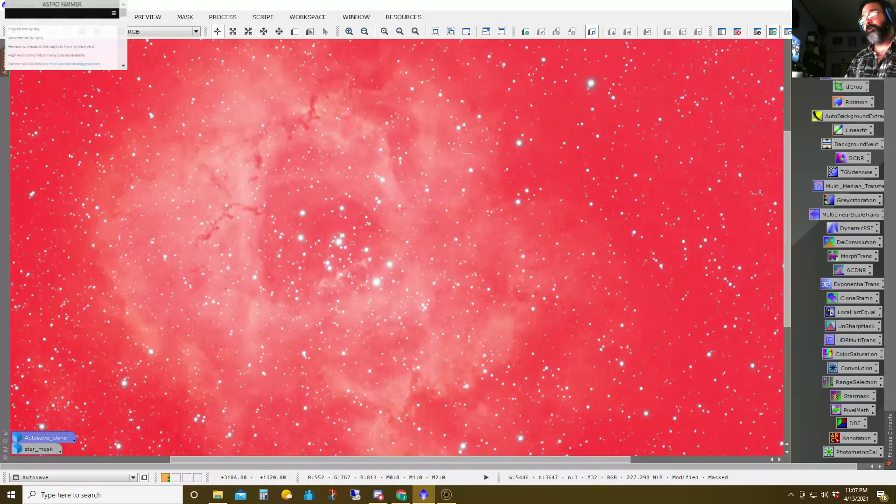
key(ctrl+k)
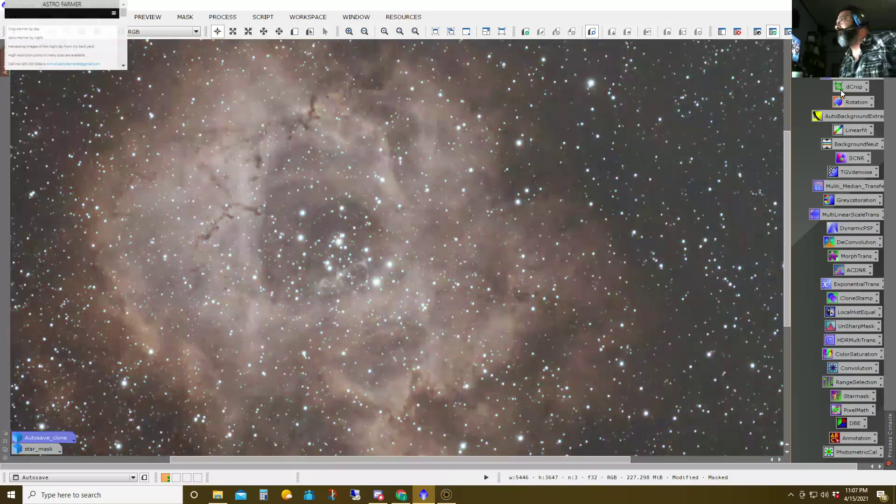
Compare the parametric and external PSF options of the Deconvolution process
double_click(845, 241)
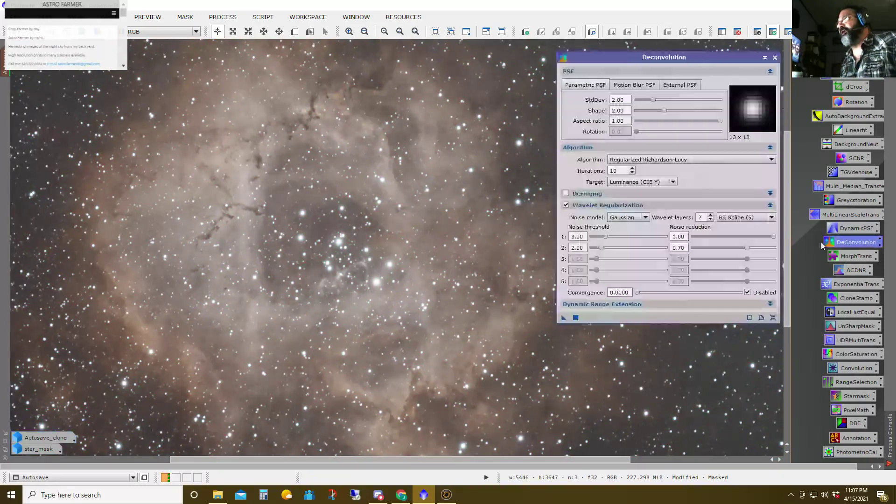
click(679, 85)
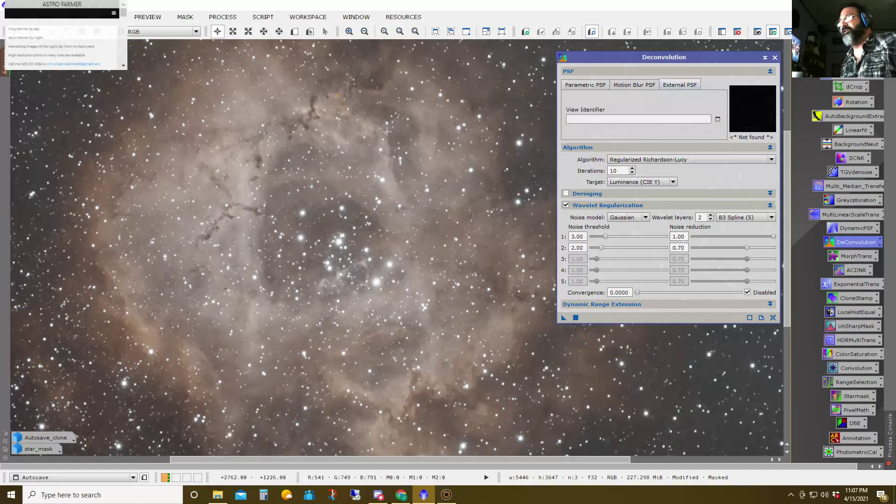
click(576, 88)
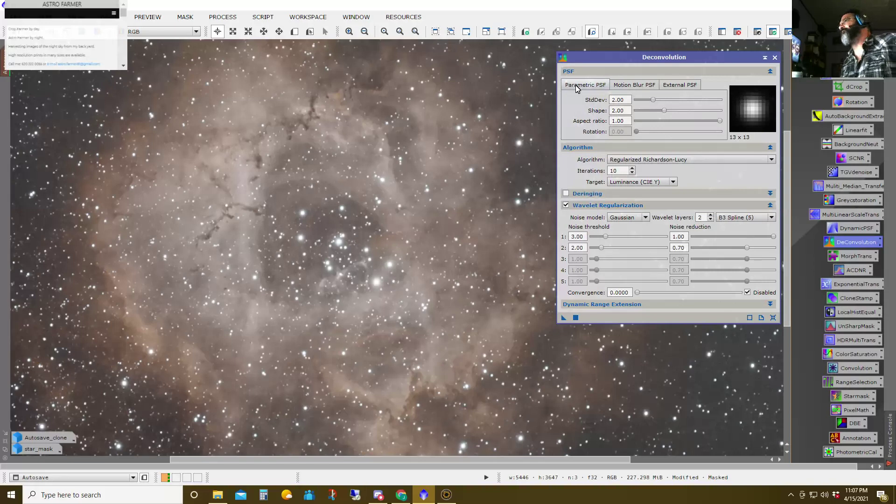
click(684, 85)
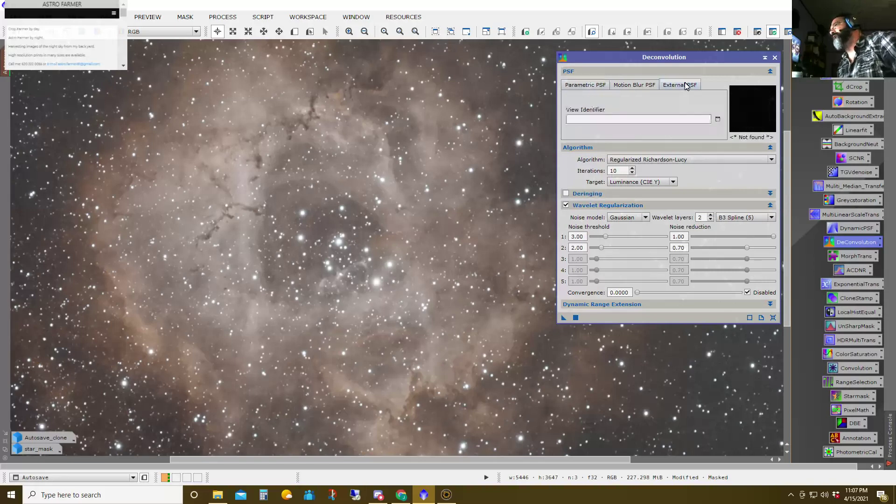
click(589, 87)
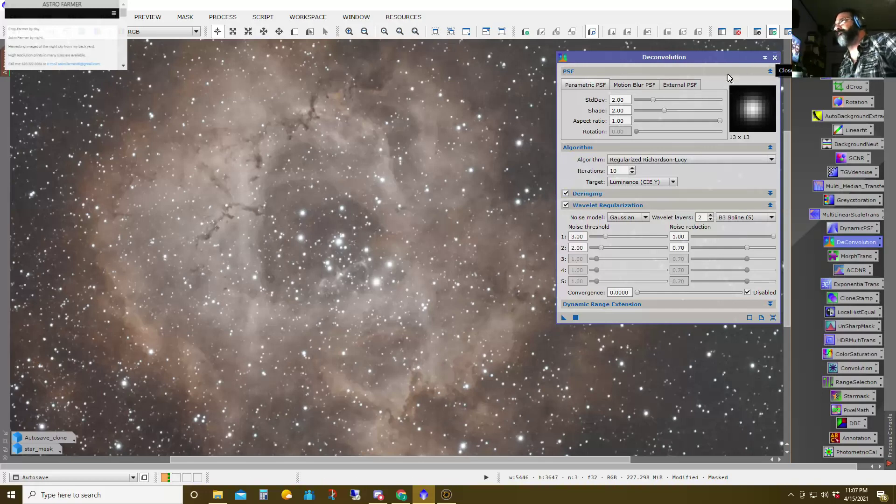
click(695, 86)
click(775, 57)
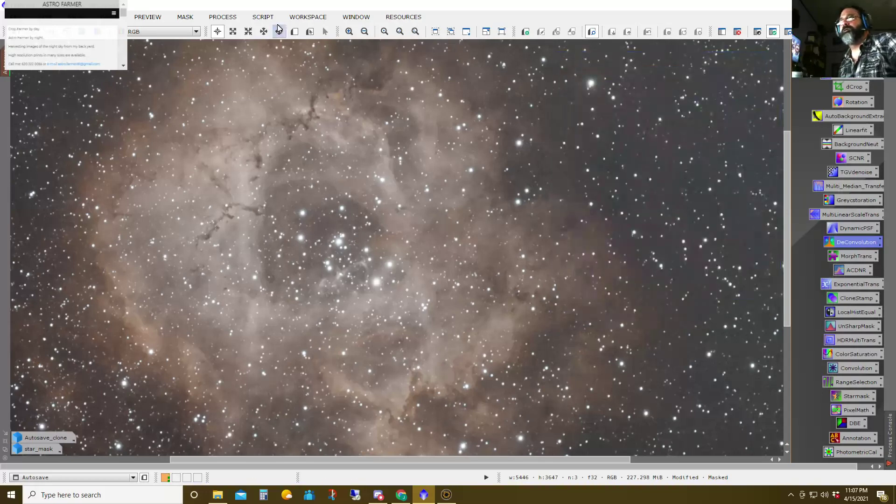
Generate a new star mask from the Autosave image with StarMask, using smoothness 12 and large-scale structure growth 5
click(230, 18)
mouse_move(322, 10)
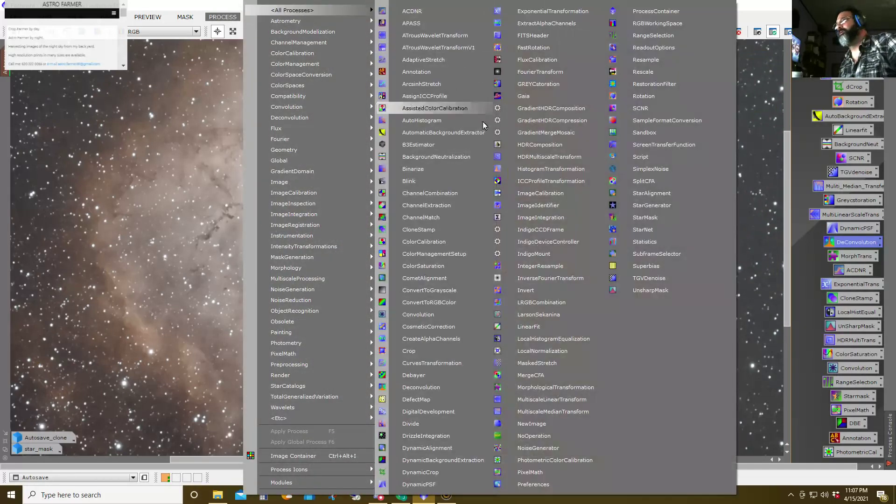
click(646, 218)
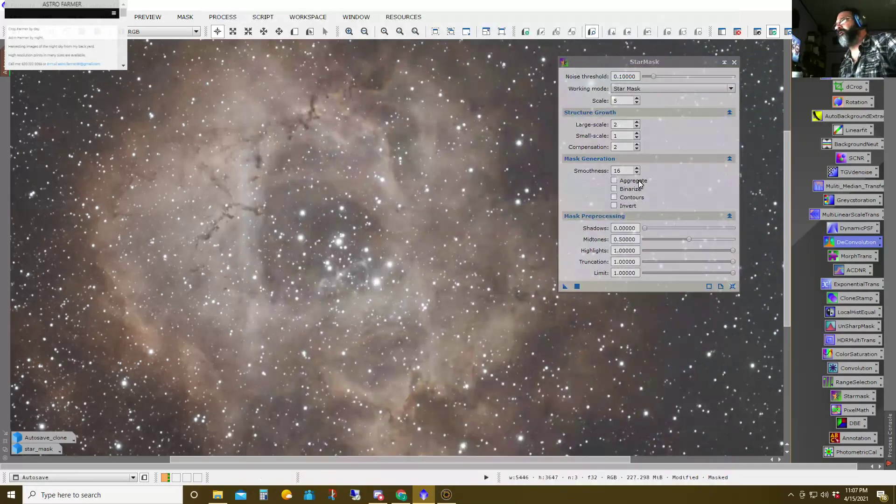
click(637, 172)
click(637, 173)
click(637, 173)
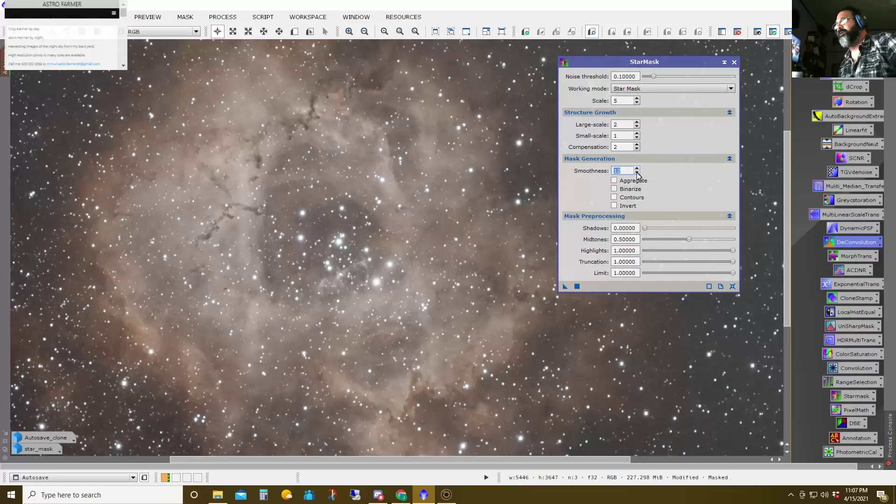
click(637, 122)
click(637, 122)
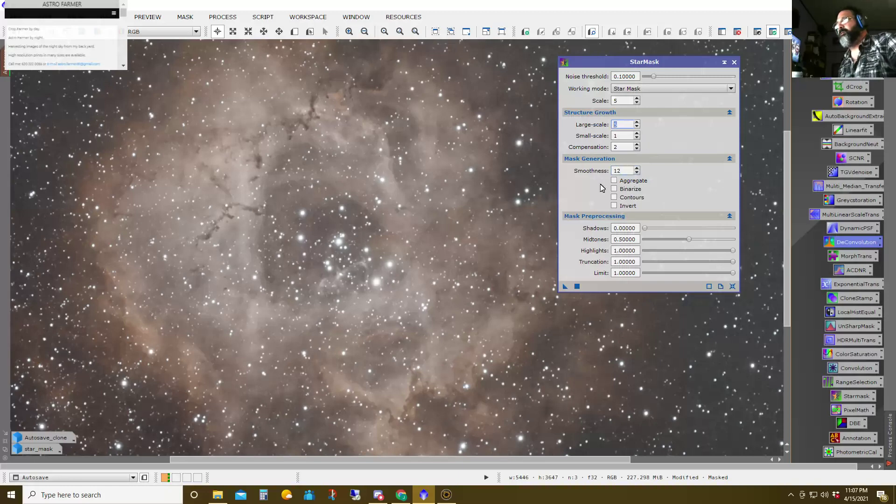
click(577, 287)
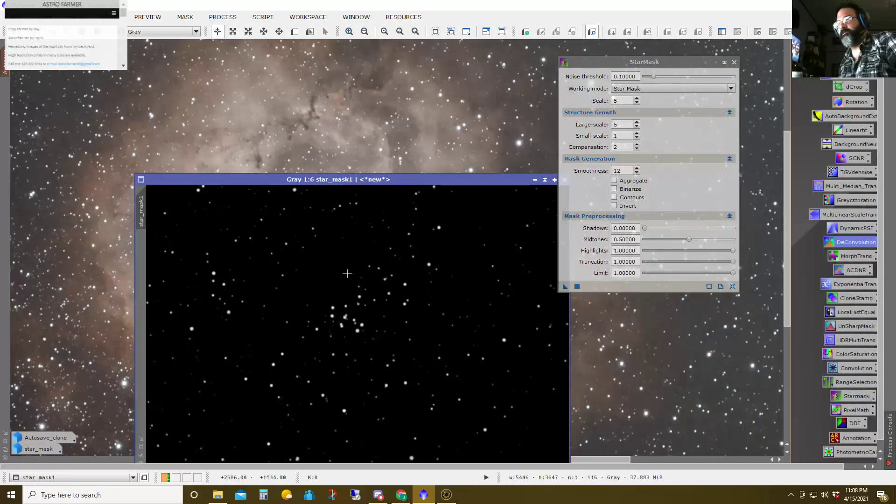
Minimize star_mask1, place its icon beside the other minimized images, and close StarMask
click(535, 180)
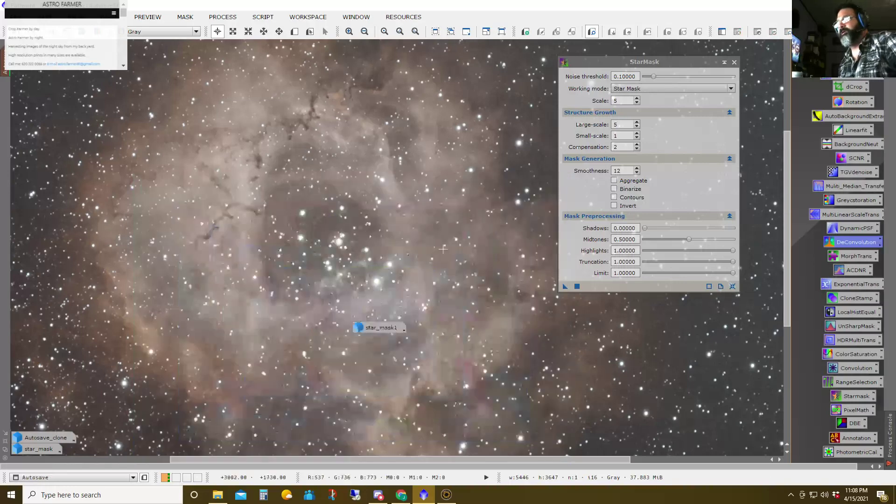
drag(373, 327, 70, 422)
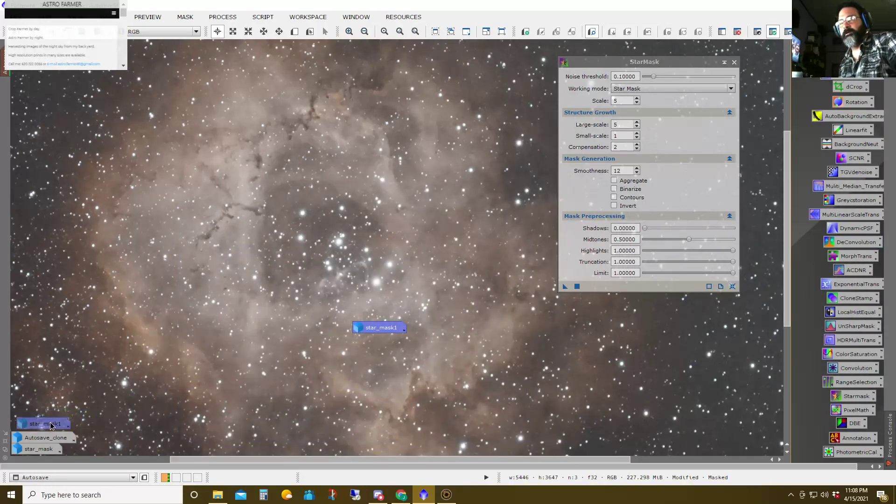
click(734, 62)
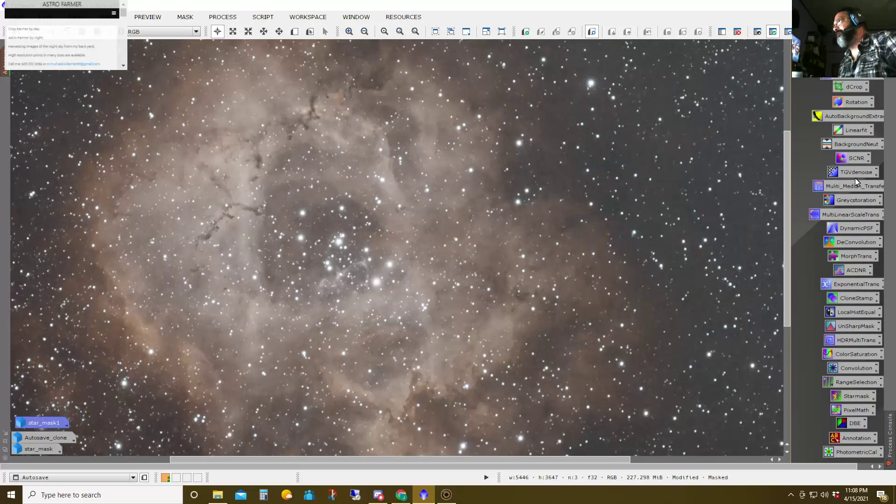
Enable deringing and local deringing in Deconvolution, with star_mask1 as the local support and global dark at 0.0010
double_click(842, 243)
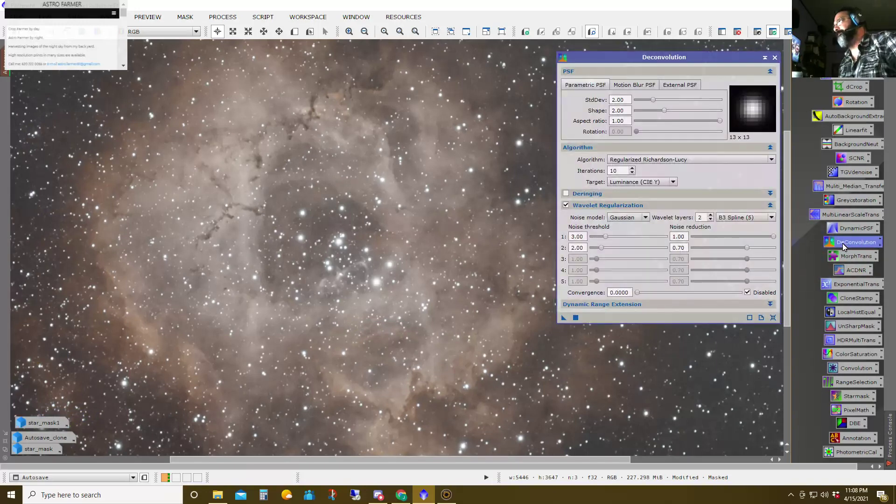
click(771, 194)
click(617, 227)
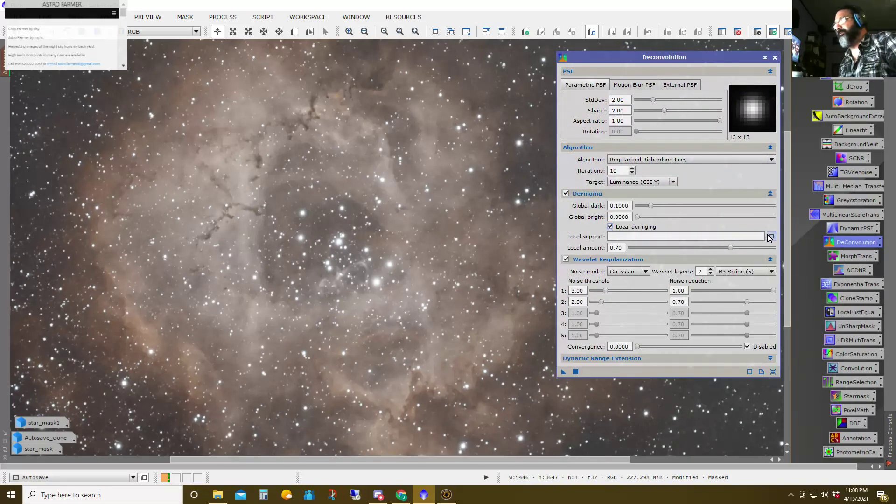
click(771, 236)
click(513, 240)
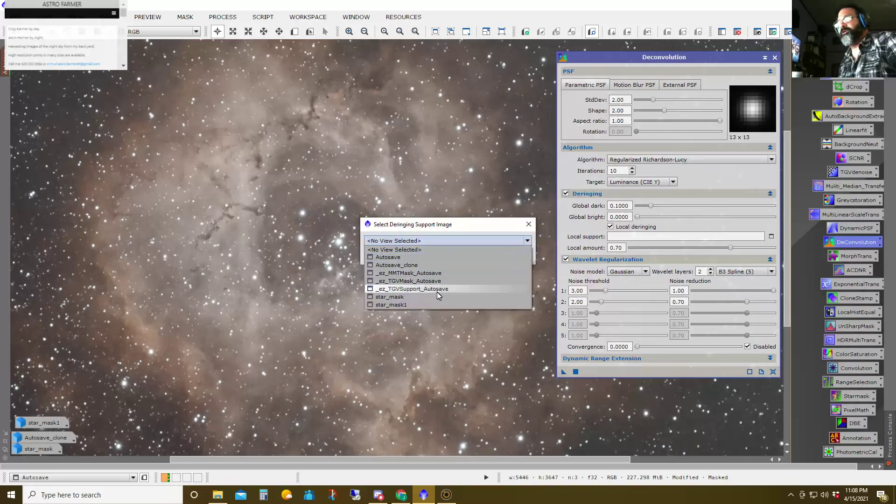
click(425, 305)
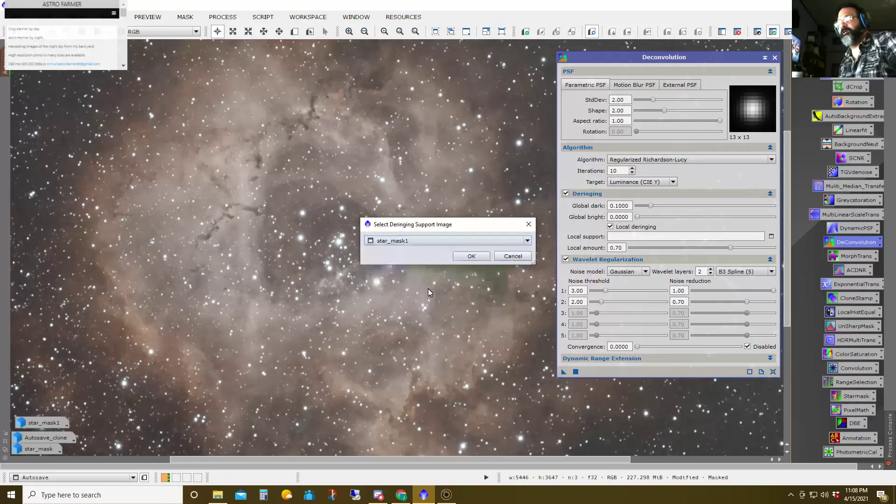
click(470, 258)
drag(652, 207, 641, 207)
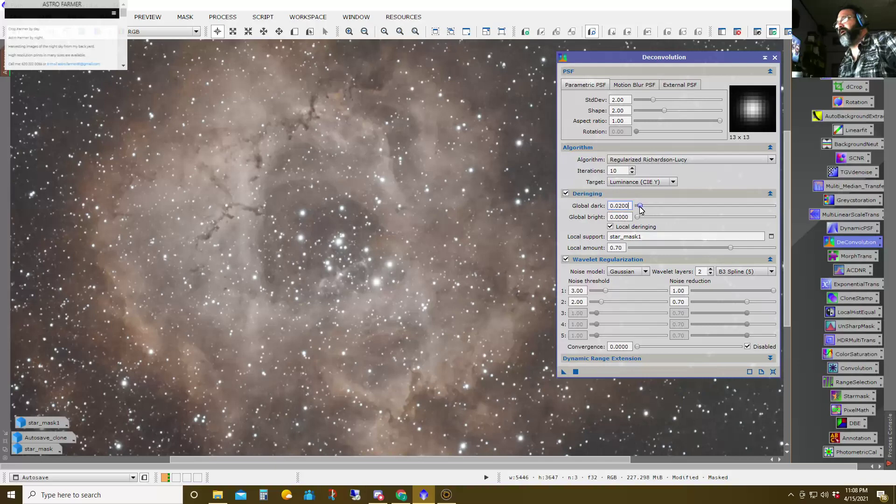
key(BackSpace)
key(BackSpace)
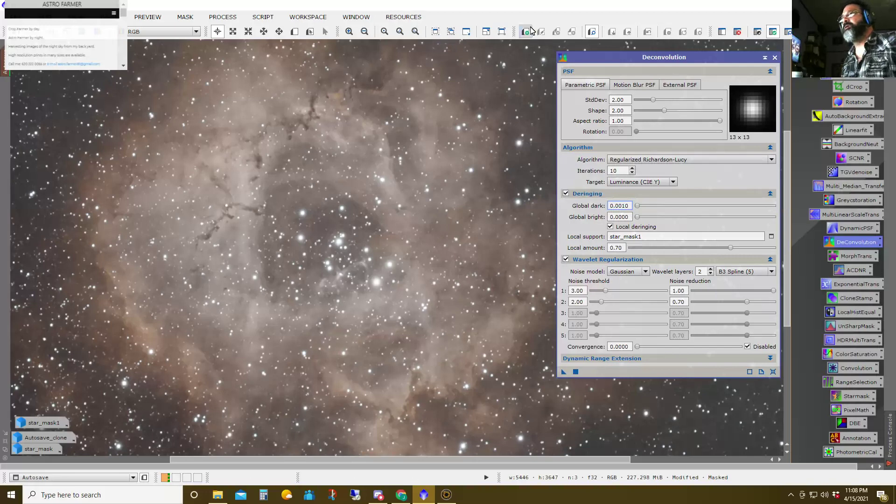
Define a preview over the nebula's central star cluster and run the Deconvolution on it
click(294, 31)
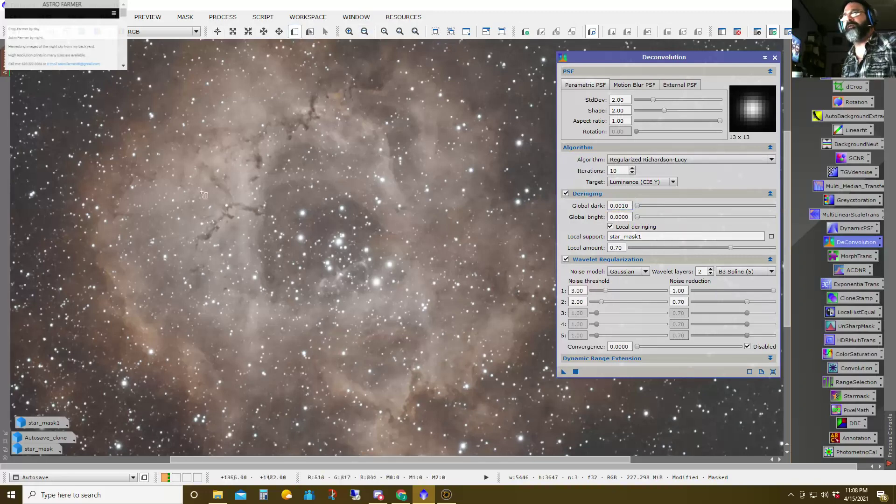
drag(210, 160, 424, 347)
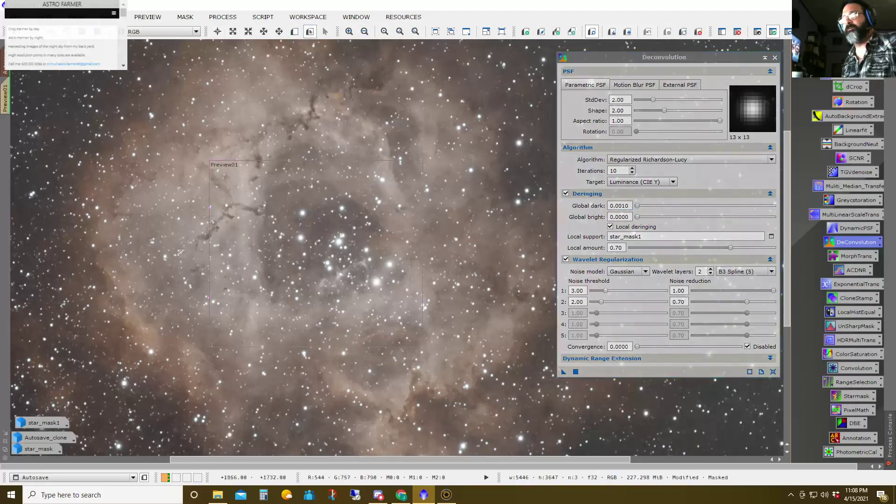
click(6, 97)
click(563, 373)
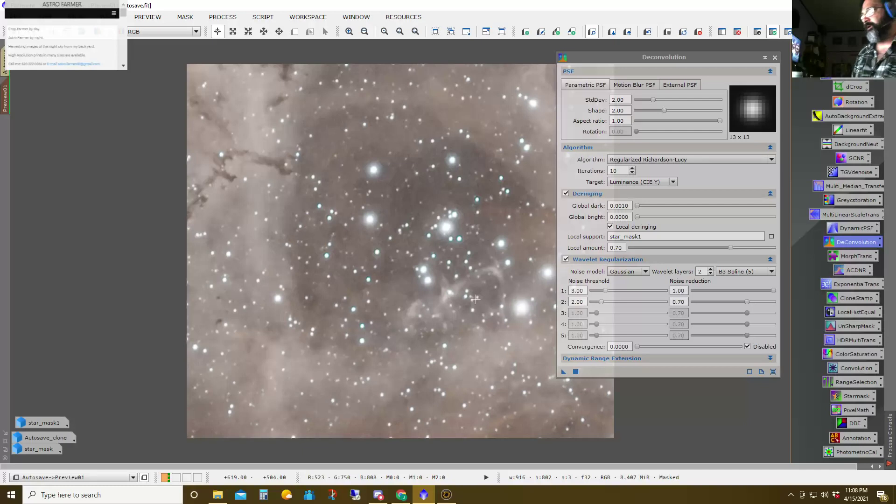
Compare the stars in the preview with and without the deconvolution at close range
scroll(406, 252, up, 3)
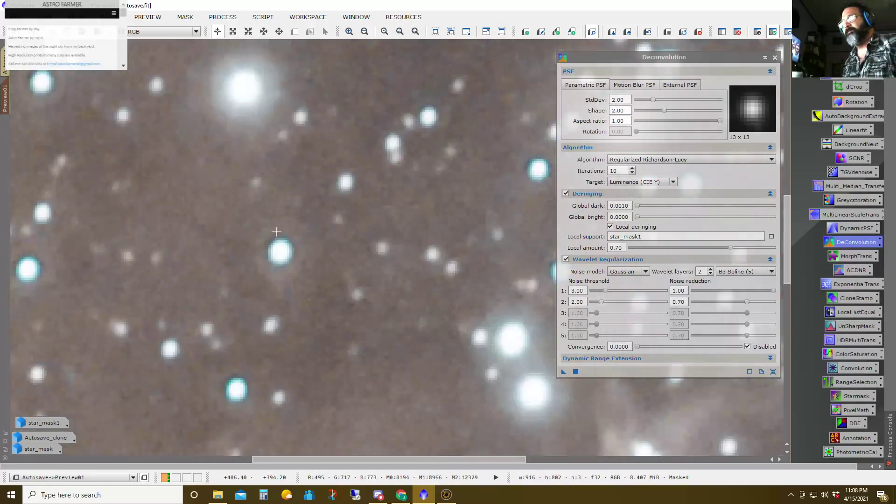
click(647, 33)
click(647, 35)
click(647, 33)
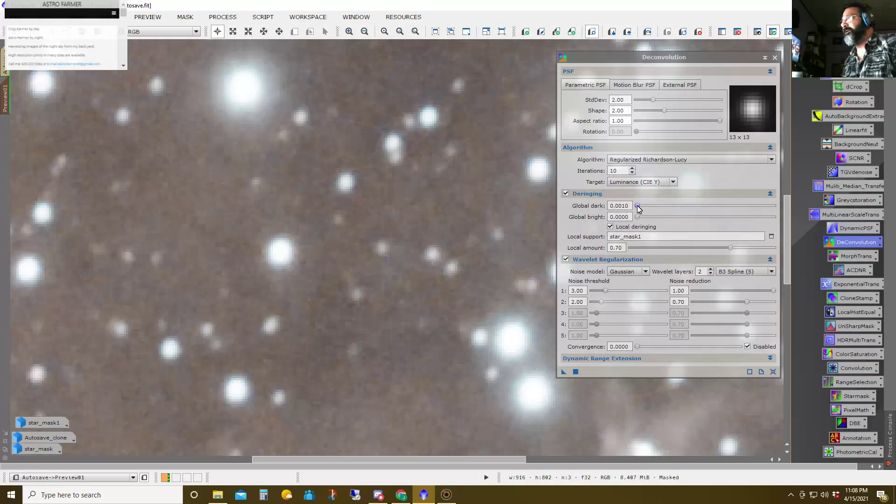
Rerun the Deconvolution on the preview with global dark at 0.0050 and compare it before and after
scroll(637, 205, up, 4)
drag(564, 372, 484, 335)
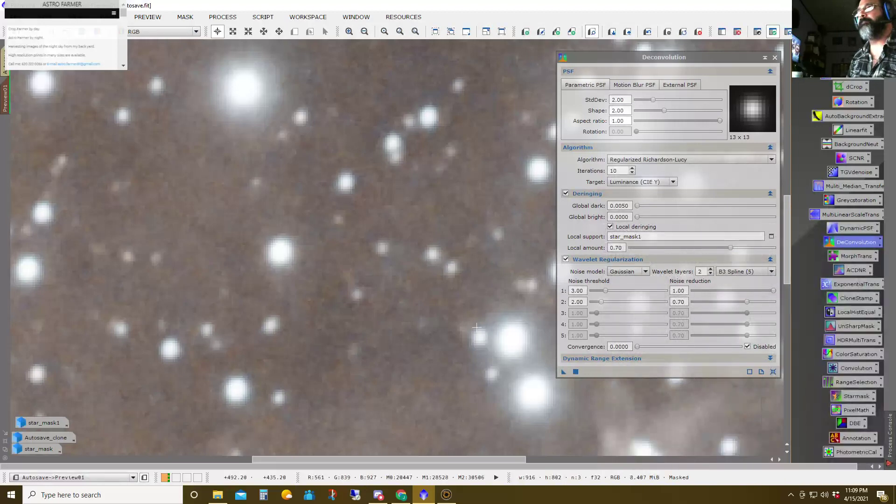
click(648, 32)
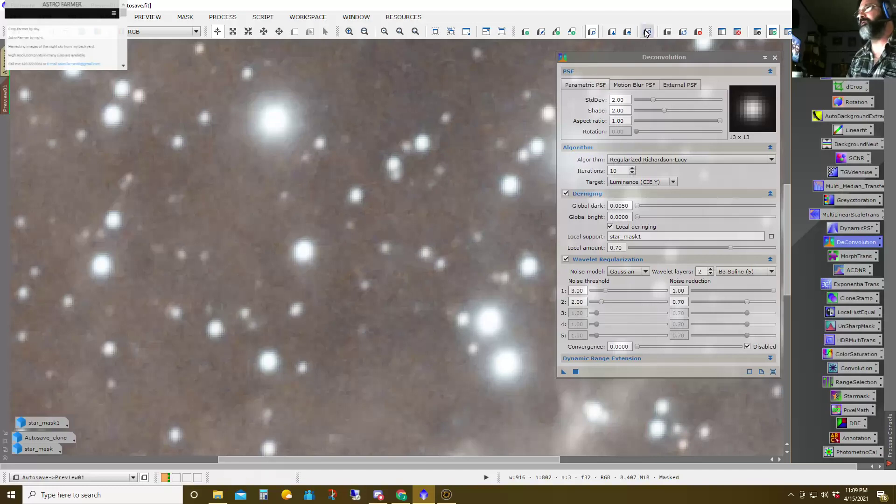
click(647, 31)
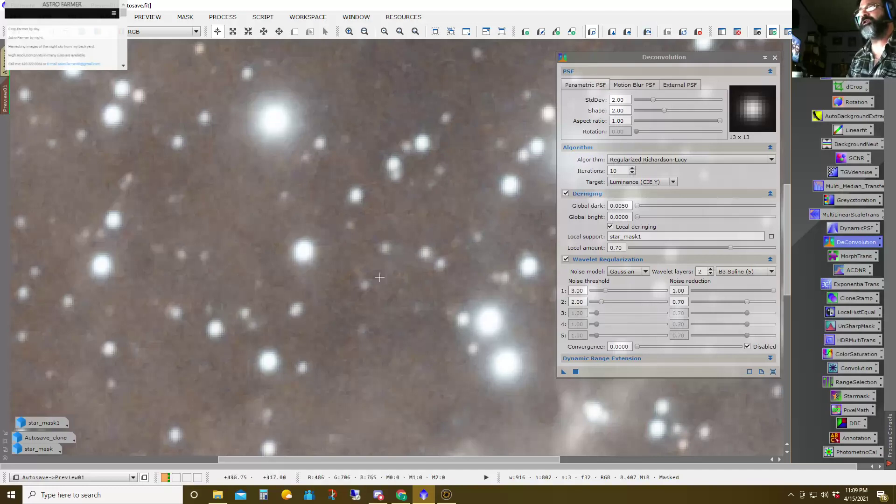
click(648, 31)
Examine the small stars and surrounding nebula in the deconvolved preview for ringing and sharpness
drag(390, 275, 427, 439)
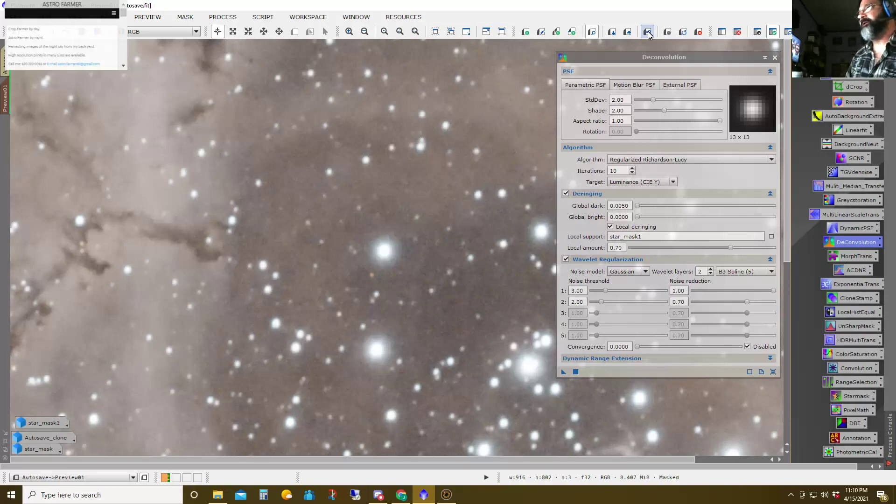
scroll(352, 307, up, 3)
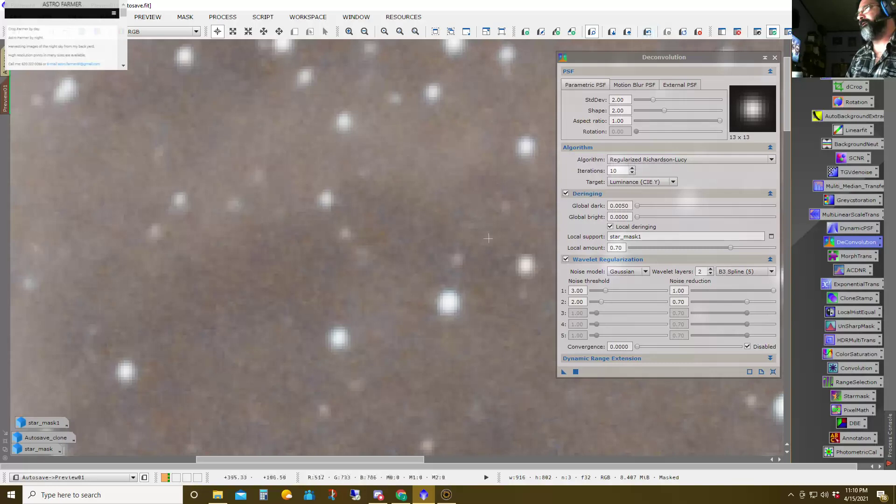
scroll(436, 323, up, 4)
drag(436, 324, 296, 148)
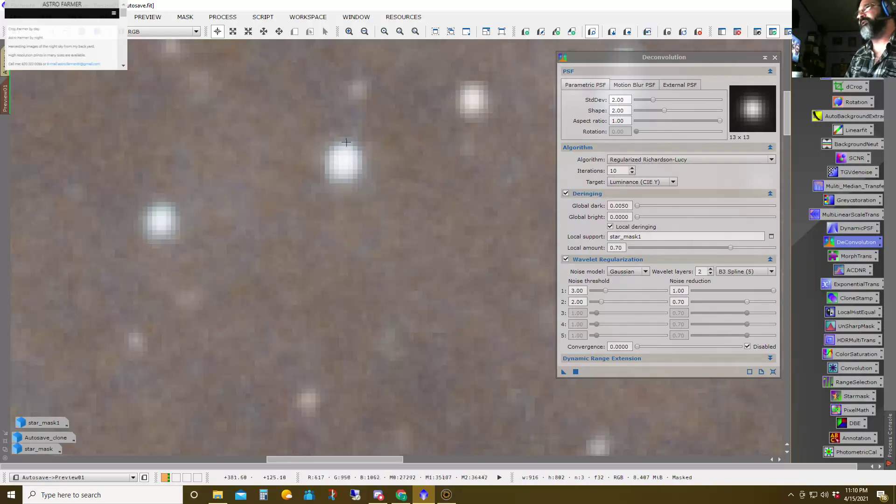
scroll(353, 210, down, 8)
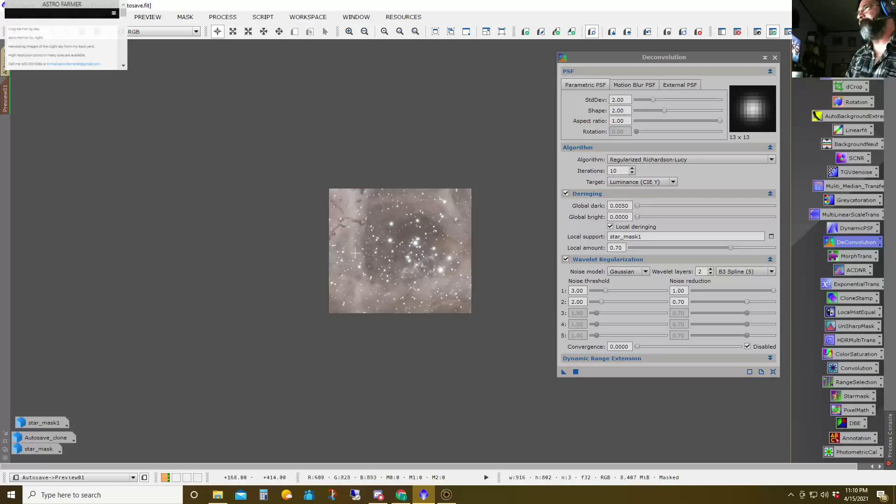
Apply the Deconvolution to the full Autosave image, inspect its stars, and close the process
click(5, 65)
scroll(419, 305, down, 2)
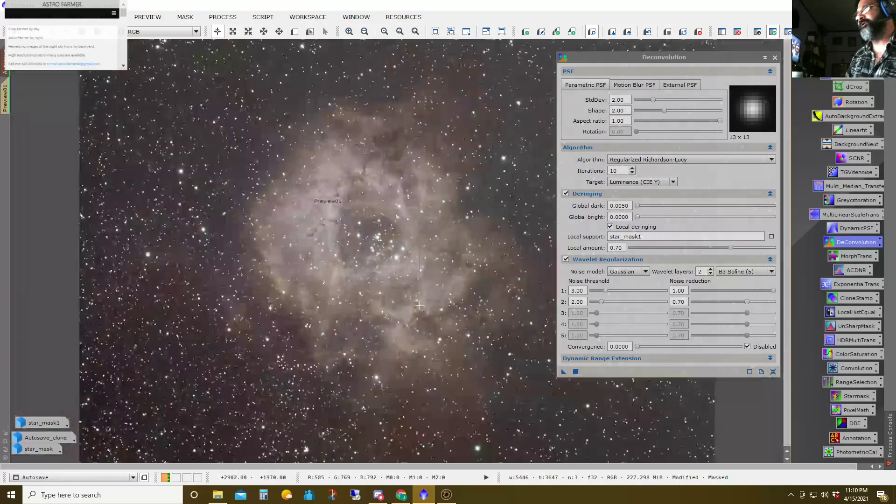
click(576, 371)
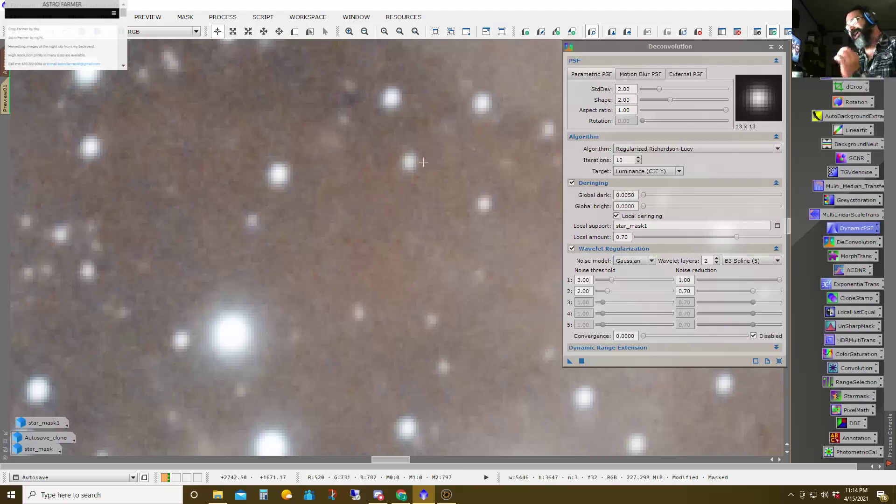
scroll(391, 299, down, 2)
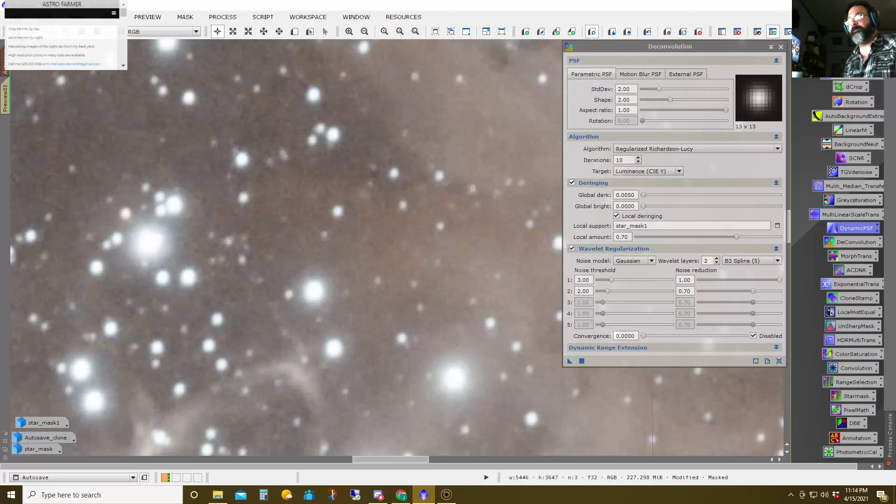
scroll(327, 234, down, 4)
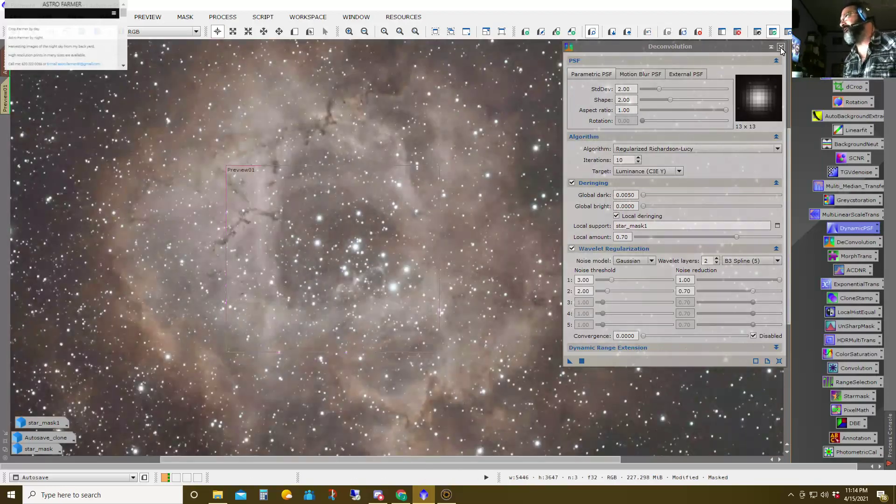
click(781, 47)
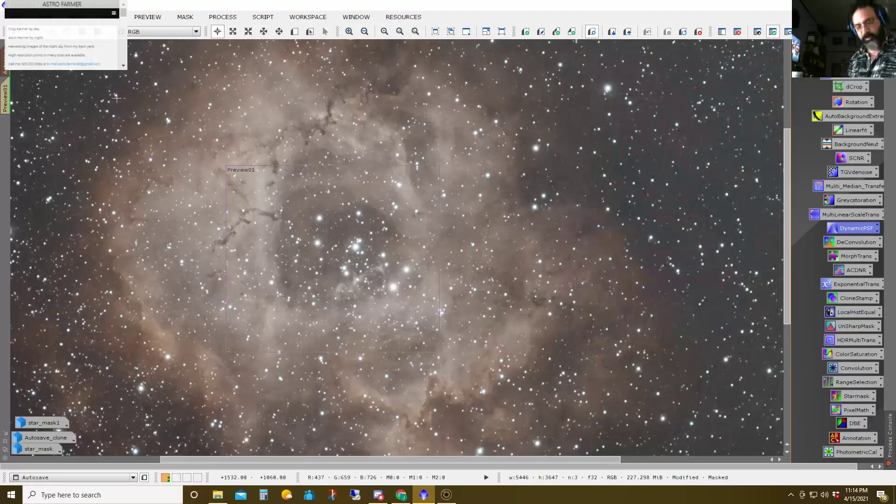
Check the mask overlay on the Autosave image, hide it again, and restore the minimized Autosave_clone
key(ctrl+k)
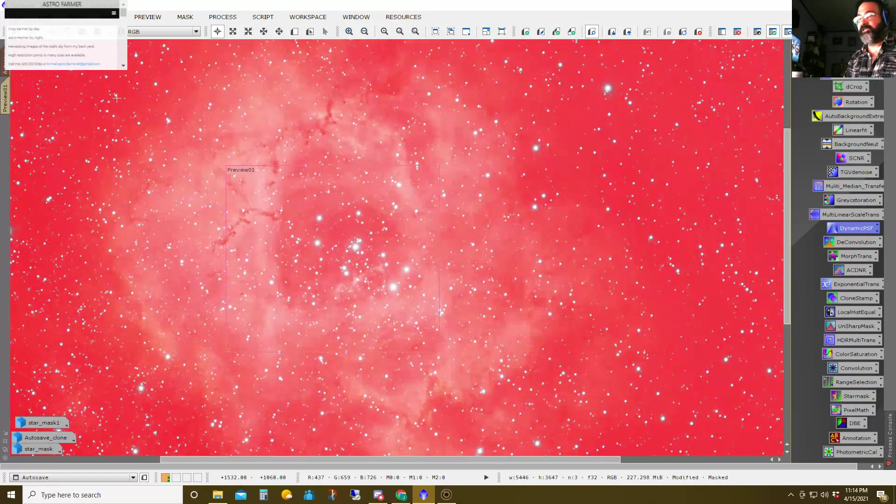
key(ctrl+k)
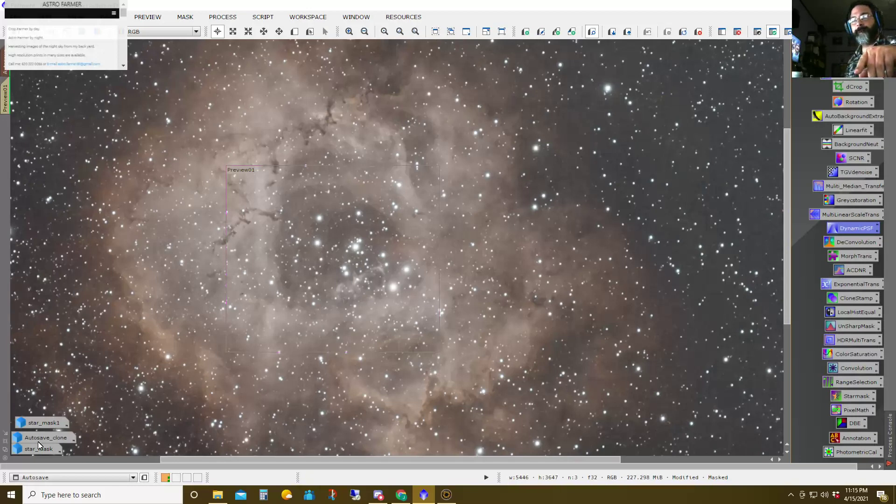
mouse_move(34, 444)
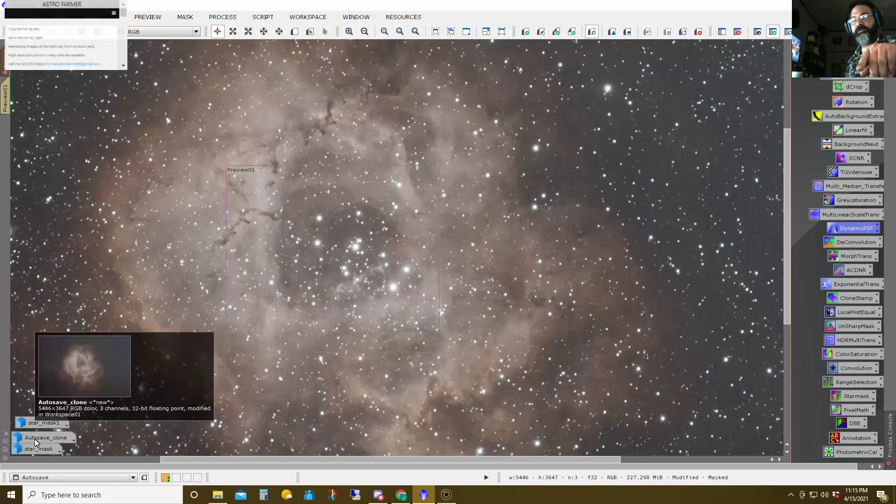
double_click(35, 439)
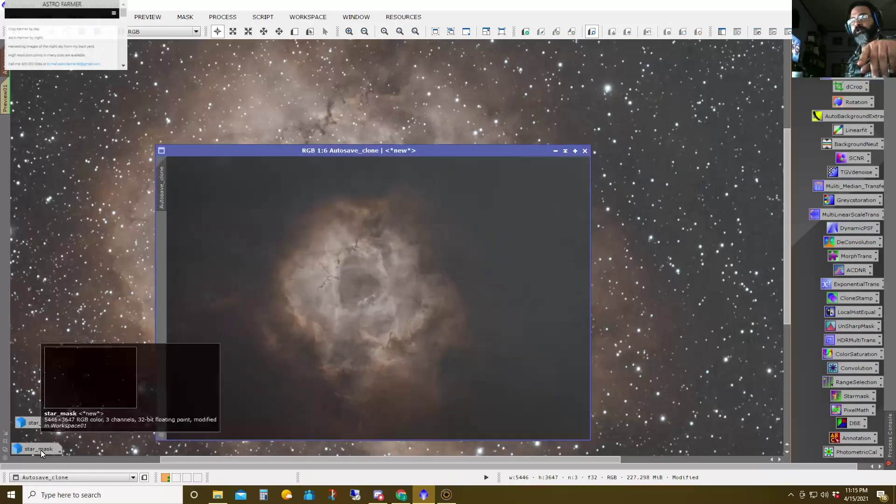
Look over the restored star_mask image, and minimize both it and Autosave_clone
double_click(40, 450)
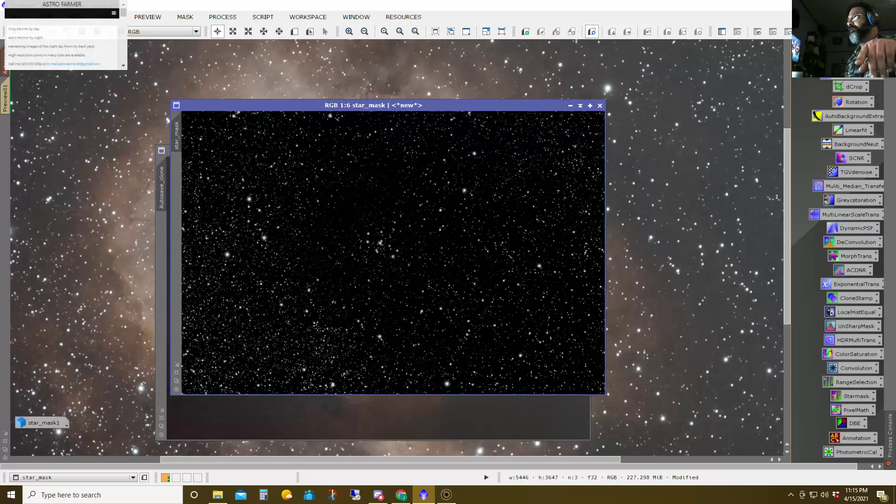
click(570, 105)
click(555, 152)
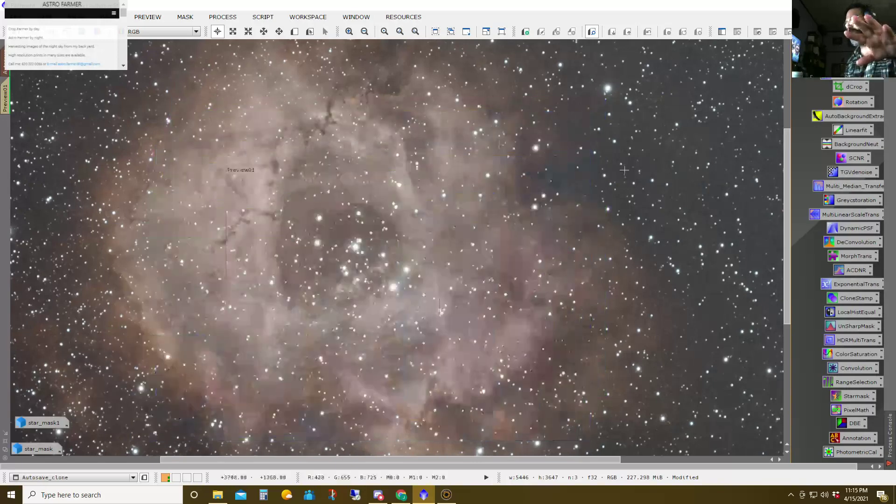
Apply a MorphologicalTransformation erosion with amount 0.60 to the masked Autosave image, inspect its stars, and close the process
double_click(856, 256)
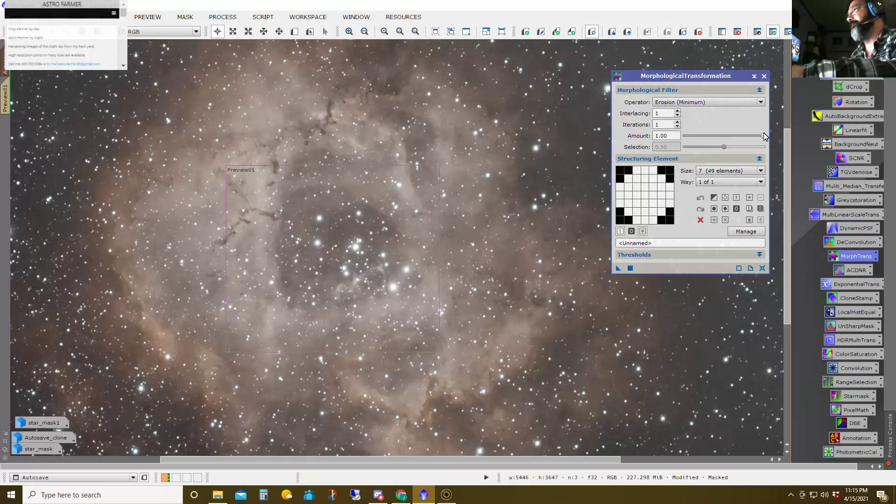
drag(762, 136, 736, 136)
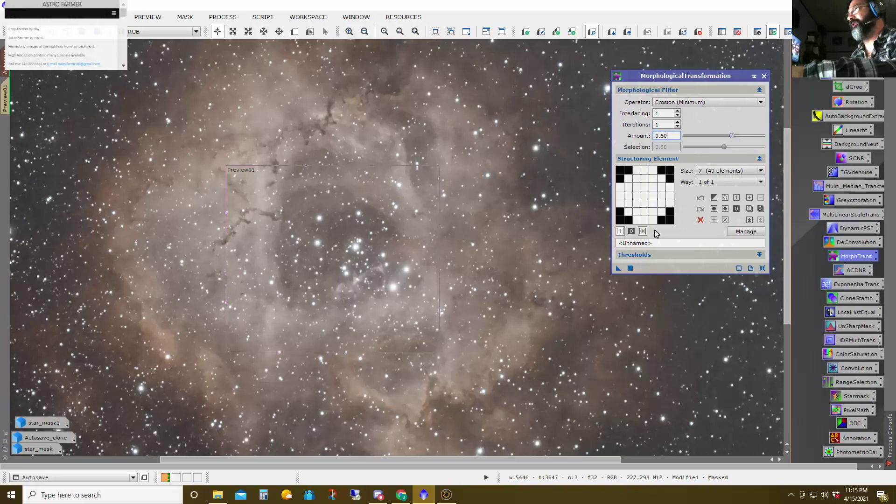
click(631, 268)
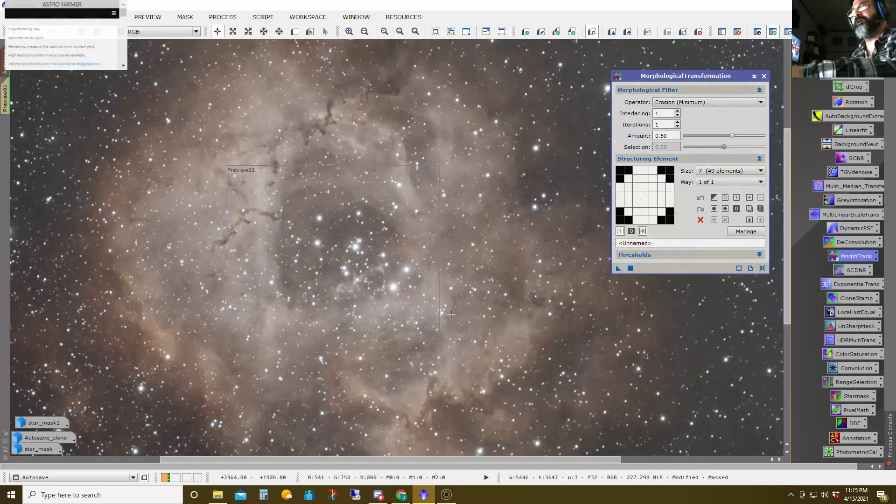
scroll(451, 315, down, 1)
scroll(451, 315, up, 3)
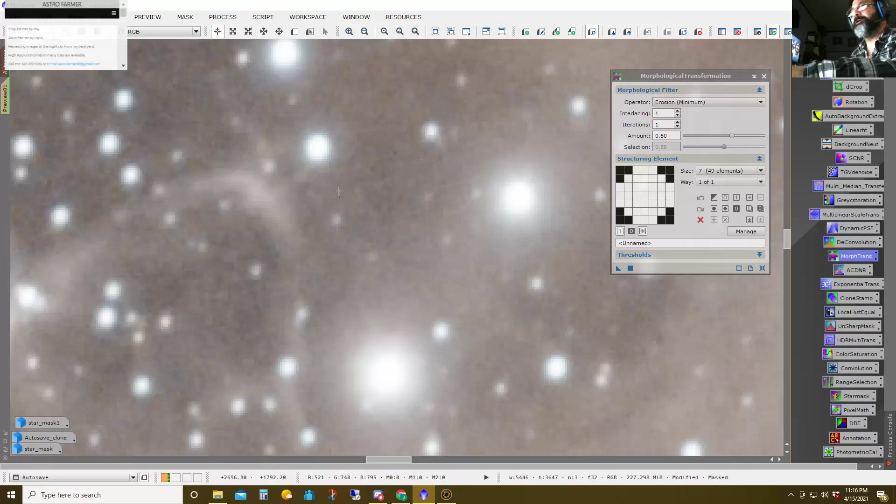
scroll(377, 227, down, 4)
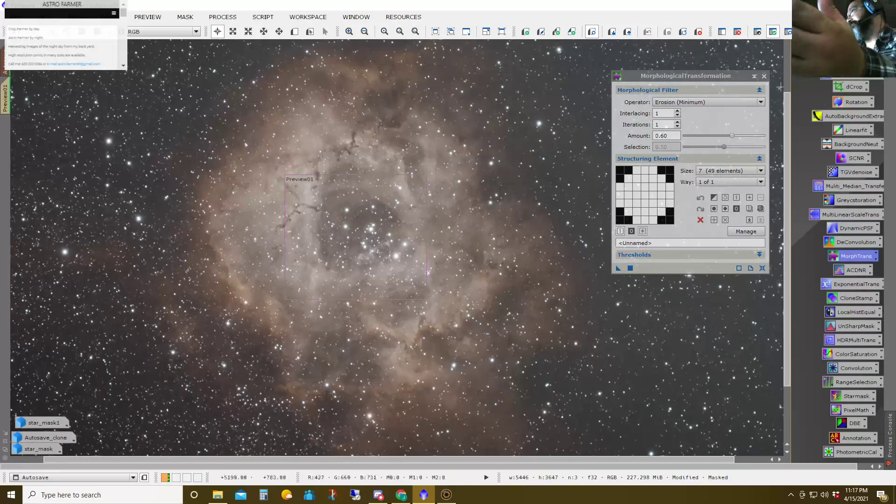
click(764, 76)
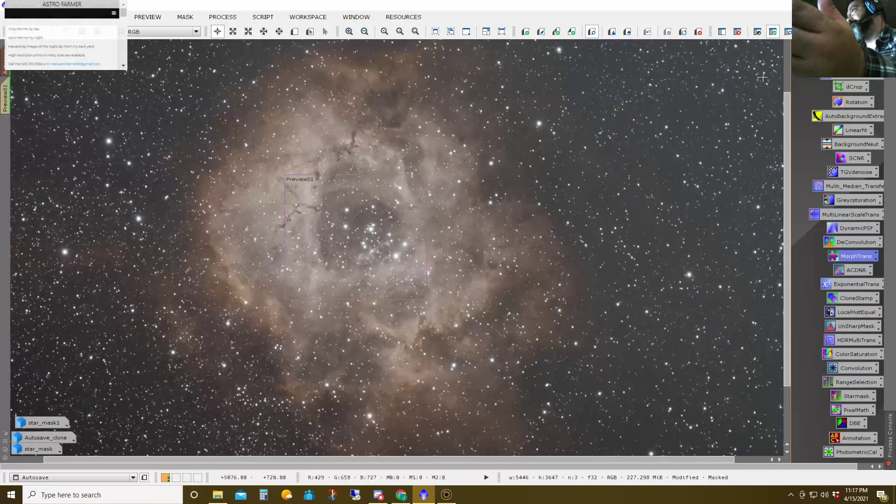
Restore the minimized starless Autosave_clone and place its window over the upper part of the Autosave image
double_click(46, 437)
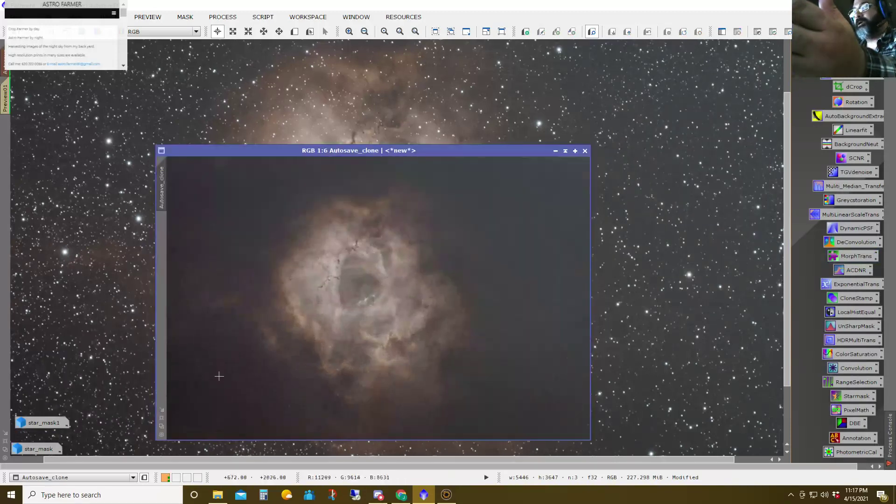
drag(371, 152, 404, 103)
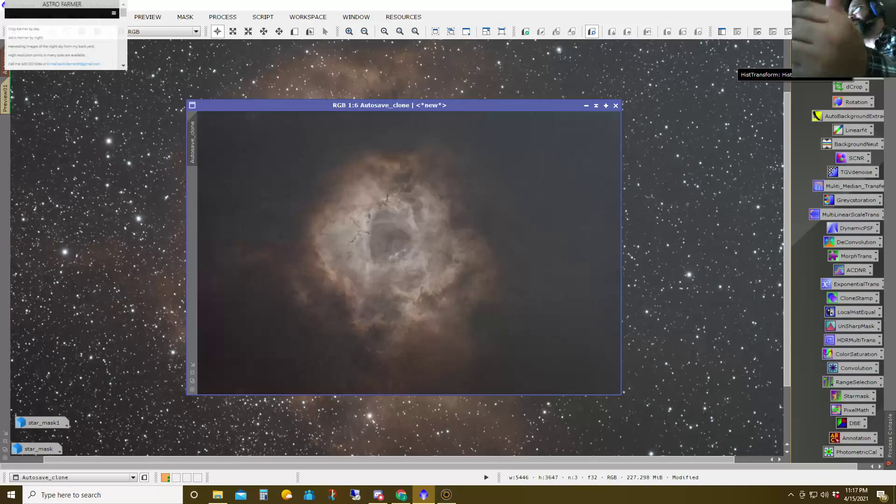
click(586, 105)
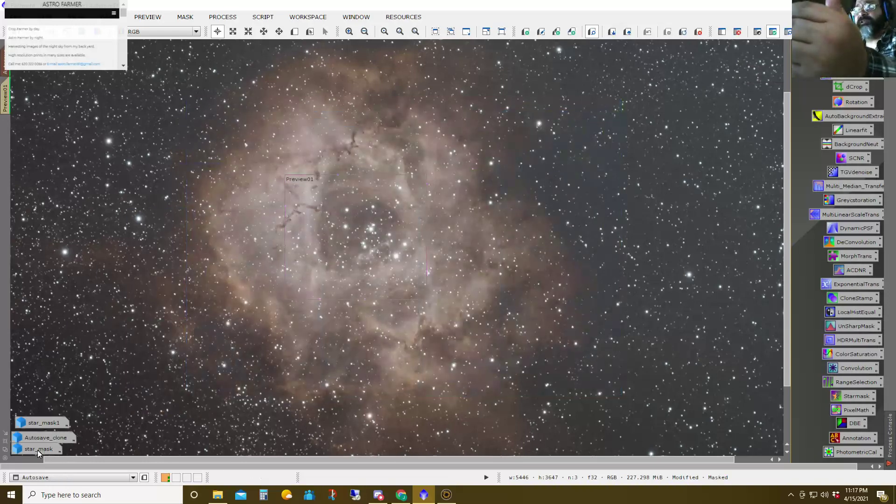
double_click(43, 438)
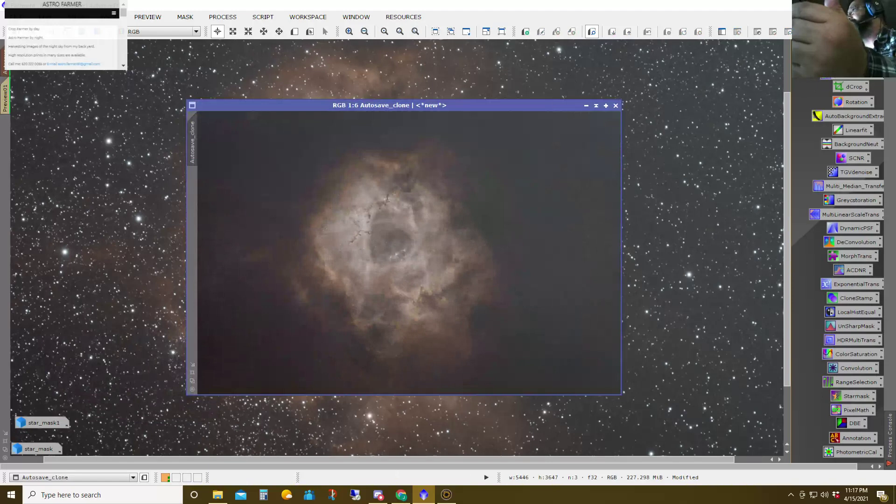
Darken Autosave_clone's background using HistogramTransformation with real-time preview, shadows about 0.252 and midtones about 0.552, and close the process
double_click(844, 75)
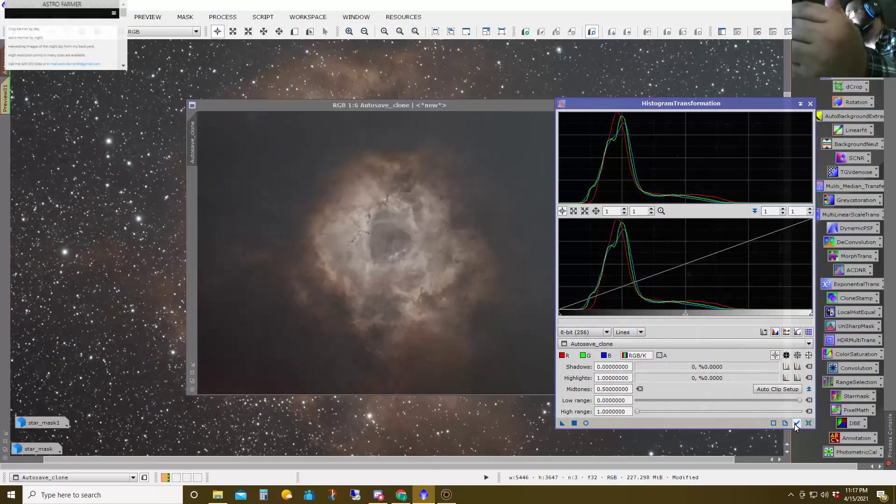
click(586, 424)
drag(564, 317, 619, 323)
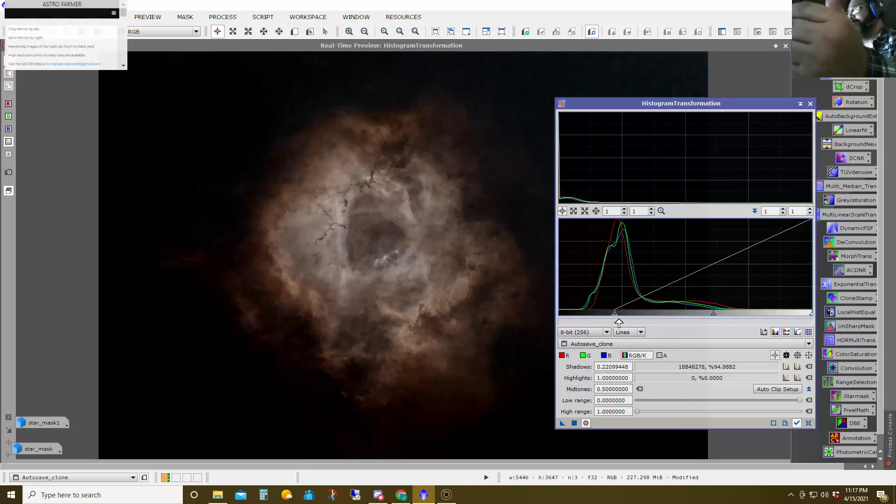
drag(714, 314, 703, 314)
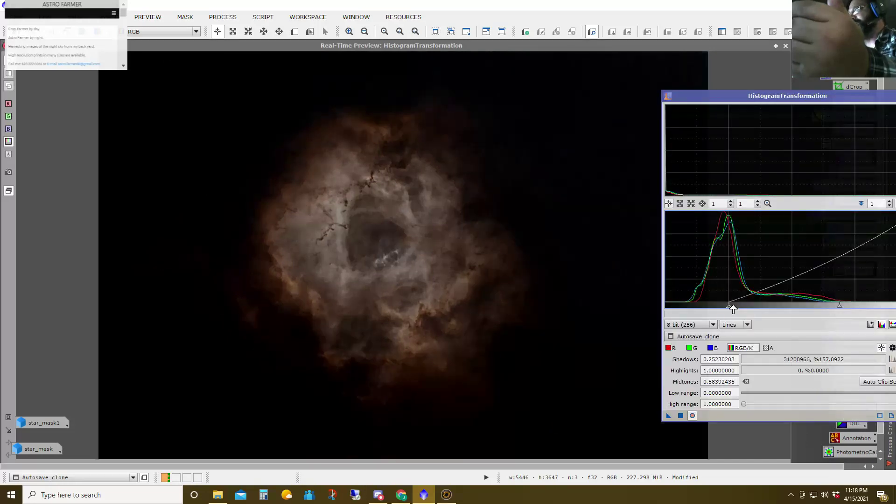
drag(839, 307, 838, 308)
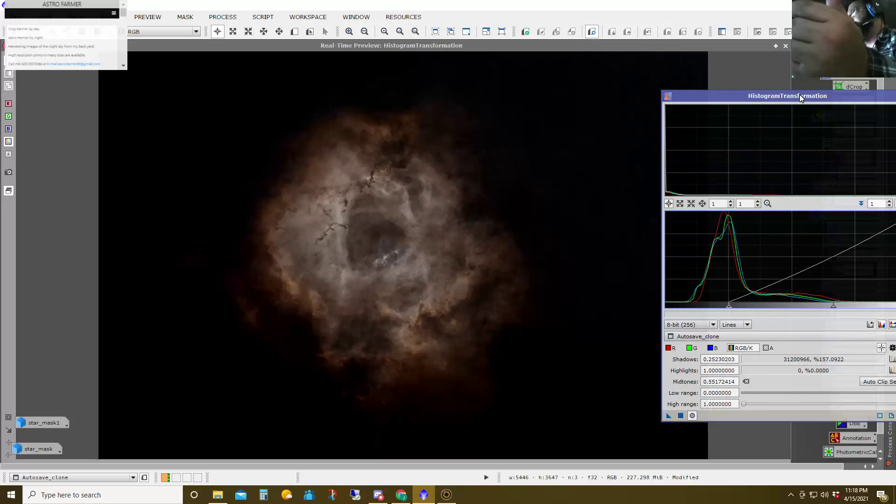
click(681, 416)
click(786, 46)
drag(818, 98, 587, 219)
click(687, 216)
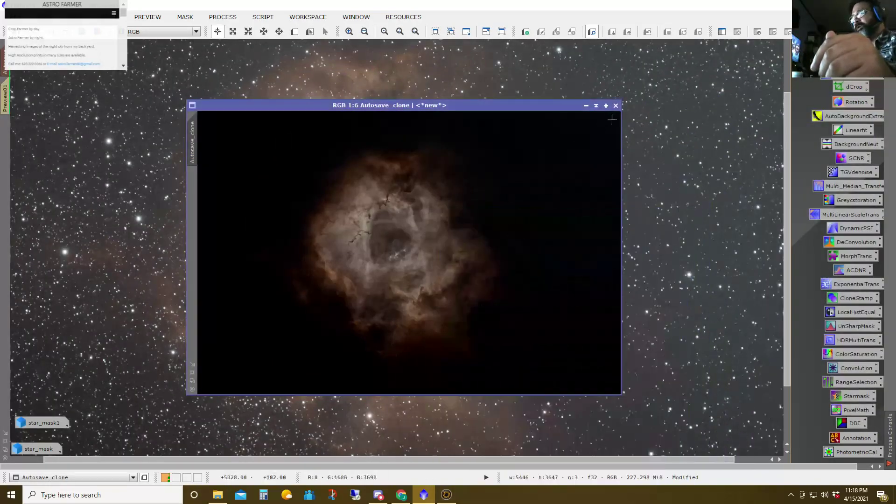
Maximize Autosave_clone and inspect the dark background above and to the right of the nebula
click(605, 105)
scroll(604, 134, up, 4)
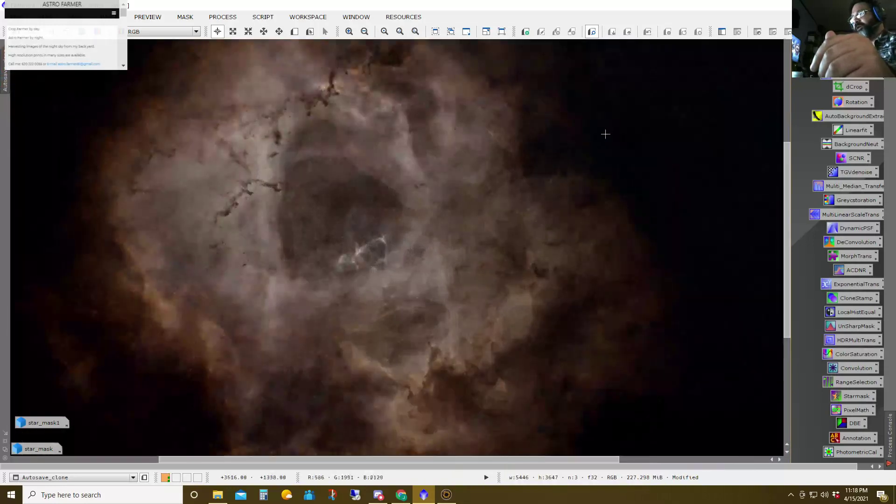
scroll(322, 313, up, 1)
drag(322, 312, 322, 350)
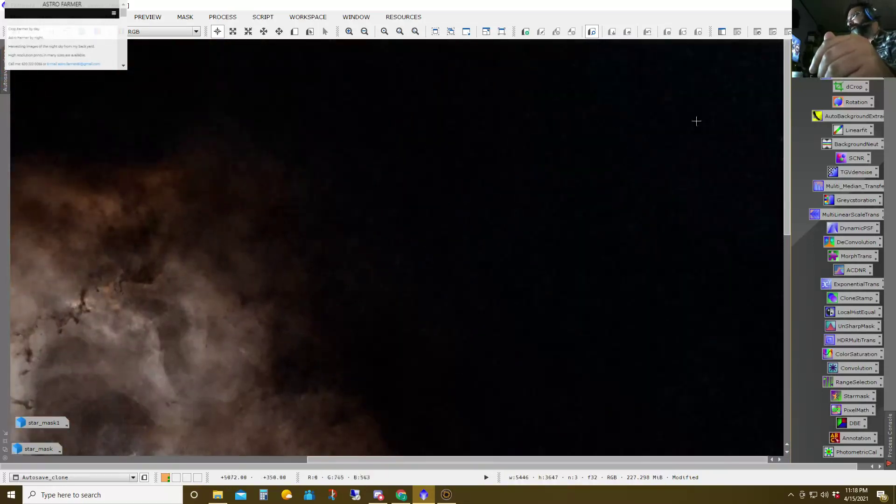
Using CloneStamp with radius 255, clone clean dark sky over the uneven background in the upper-right part of Autosave_clone
double_click(850, 296)
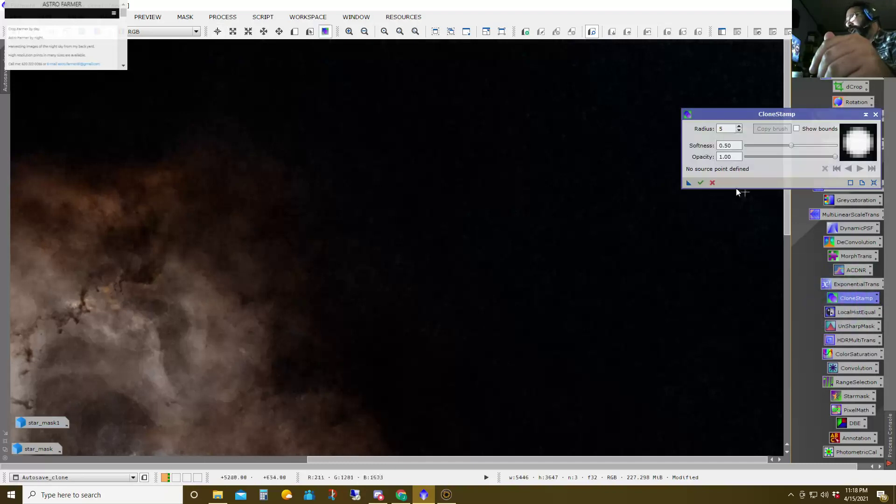
double_click(726, 129)
text(255)
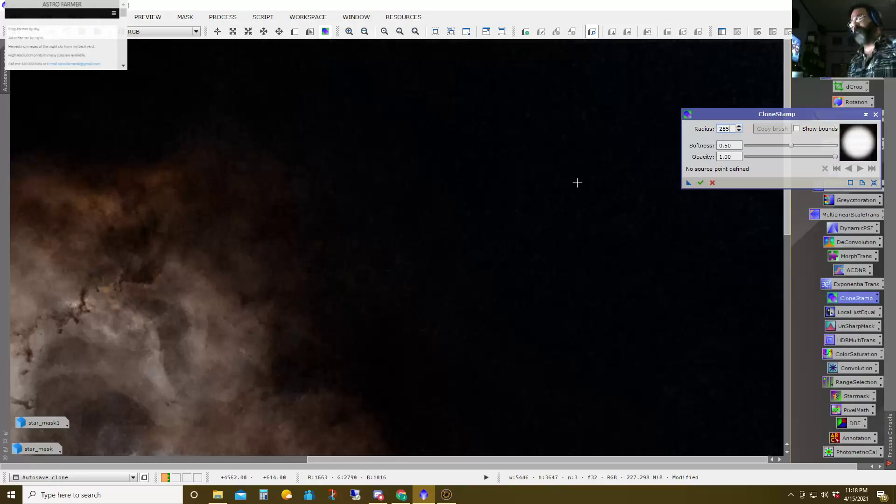
scroll(226, 175, down, 4)
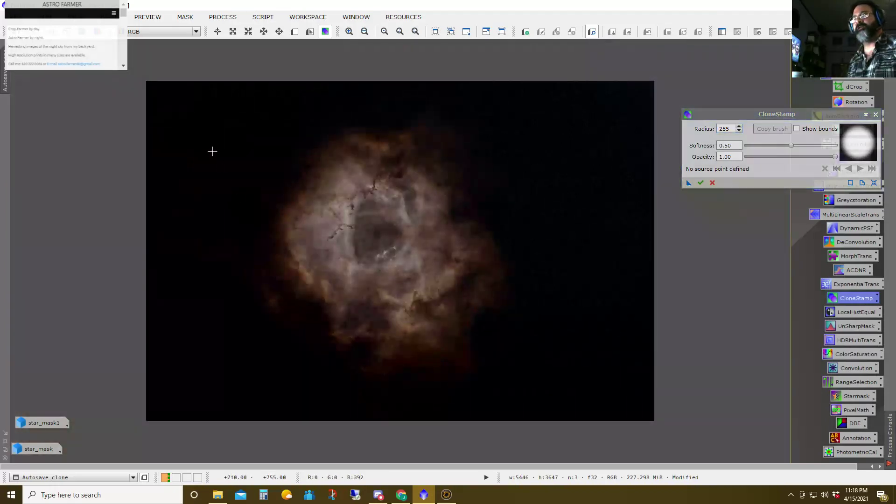
ctrl+click(186, 130)
drag(572, 119, 588, 149)
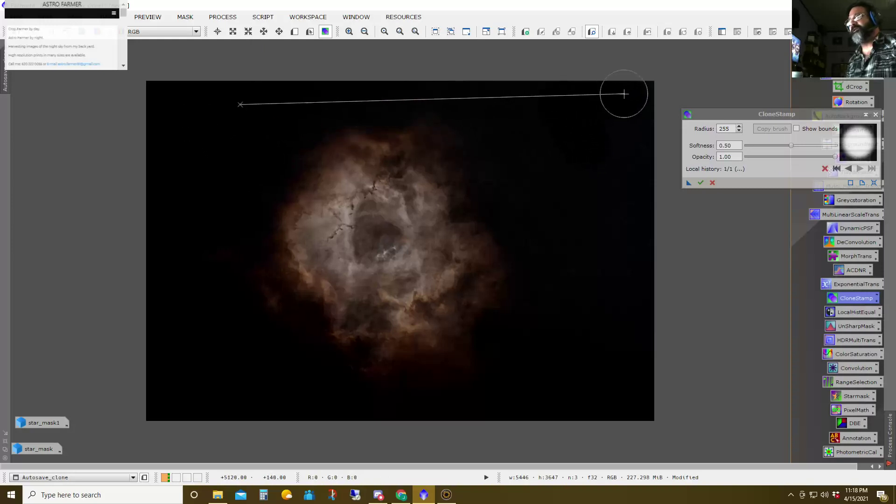
key(ctrl)
ctrl+click(256, 90)
click(518, 98)
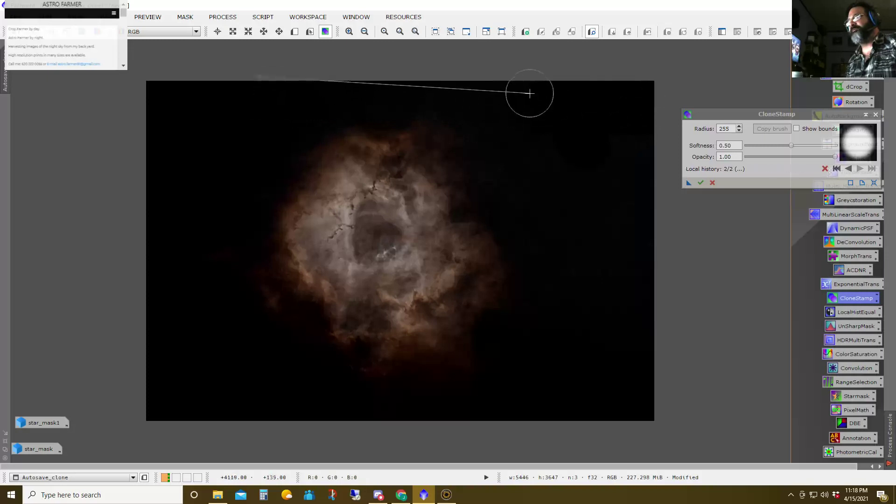
ctrl+click(611, 101)
click(631, 146)
key(ctrl)
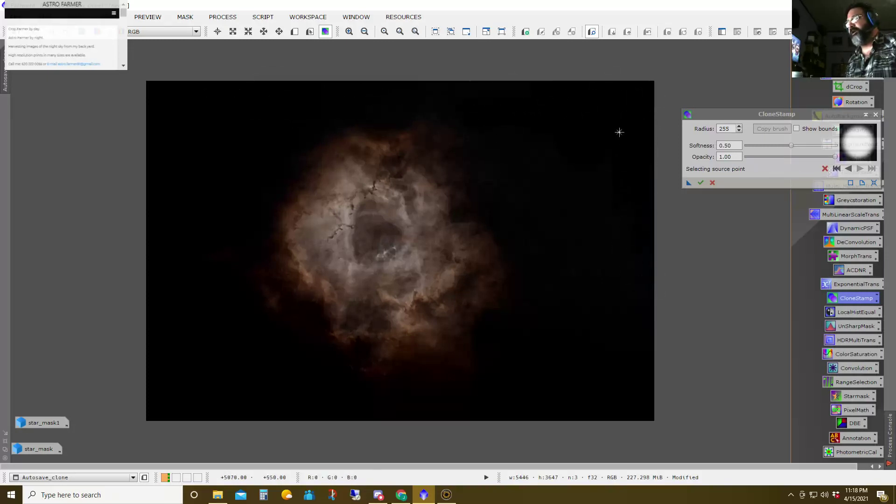
ctrl+click(638, 109)
click(631, 186)
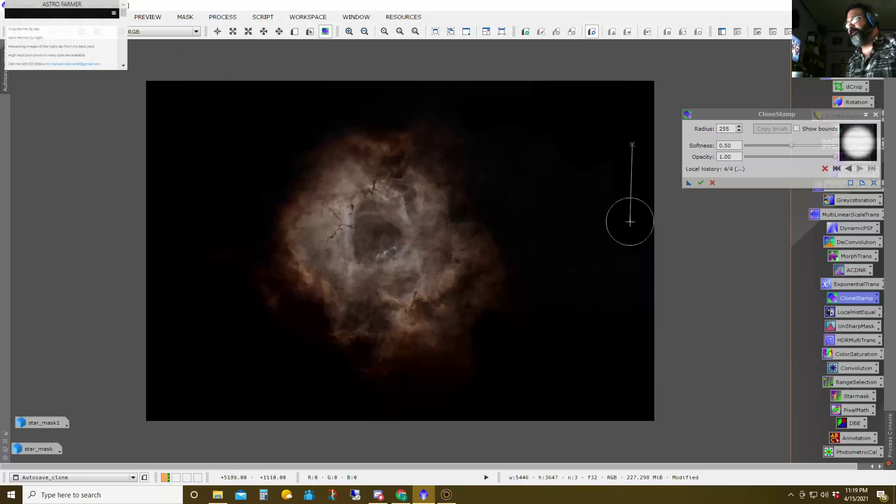
Clone dark sky down the right side of Autosave_clone and along the nebula's right and upper-right surroundings
mouse_move(634, 382)
mouse_down()
mouse_move(602, 246)
mouse_move(609, 132)
mouse_move(621, 411)
mouse_move(570, 156)
mouse_up()
ctrl+click(614, 101)
click(584, 108)
drag(555, 136, 562, 440)
click(546, 394)
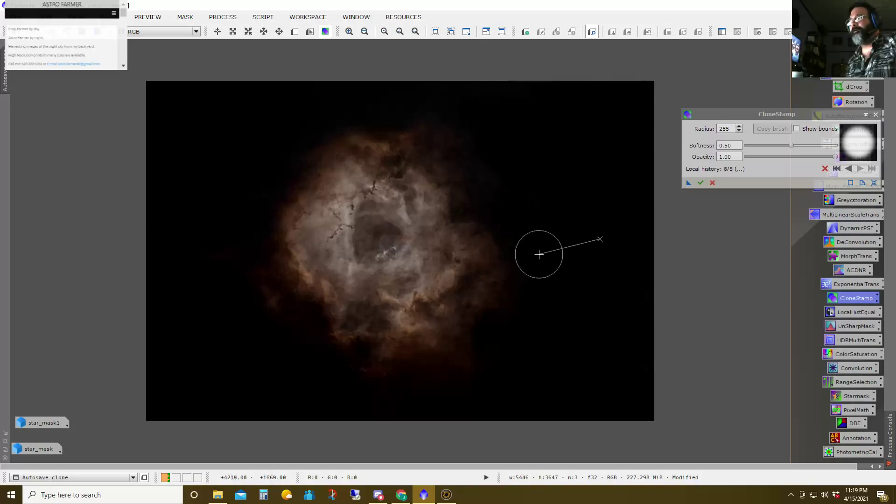
mouse_move(543, 207)
mouse_down()
mouse_move(516, 187)
mouse_move(508, 150)
mouse_move(469, 97)
mouse_up()
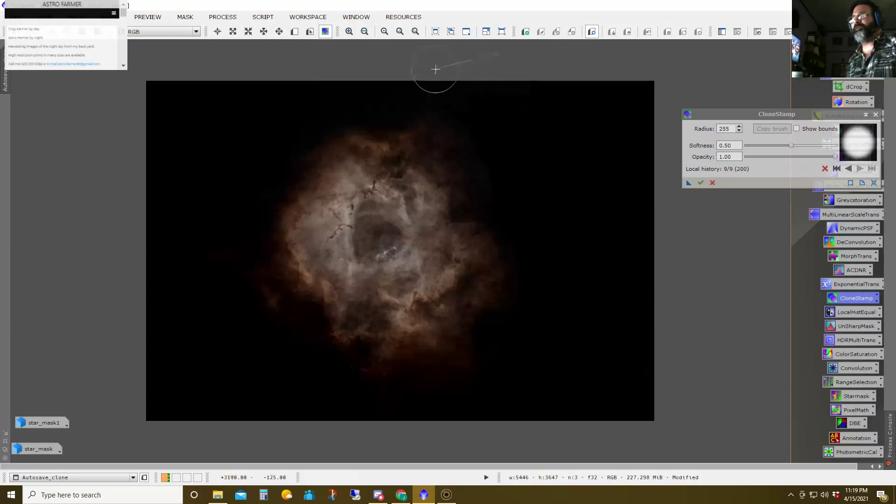
mouse_move(500, 145)
mouse_down()
mouse_move(525, 167)
mouse_move(501, 147)
mouse_up()
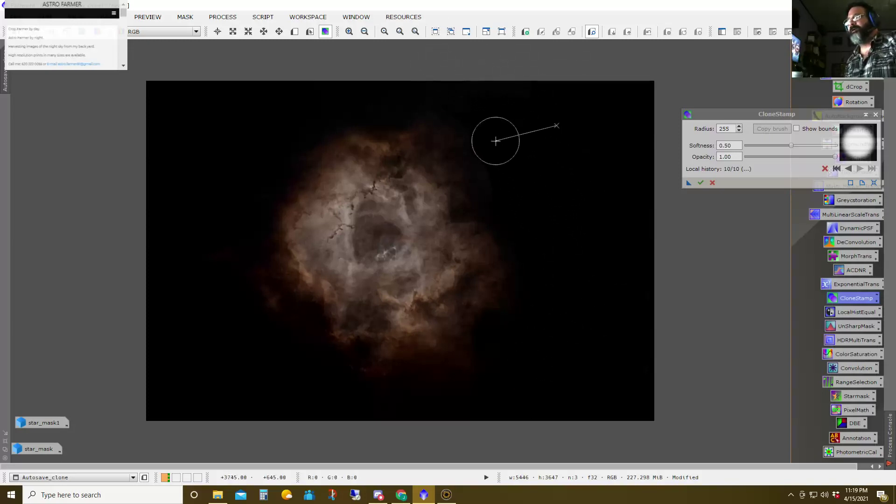
Reduce the CloneStamp radius to 75 and clone dark sky along the nebula's upper-right edge and the image's top border
click(730, 130)
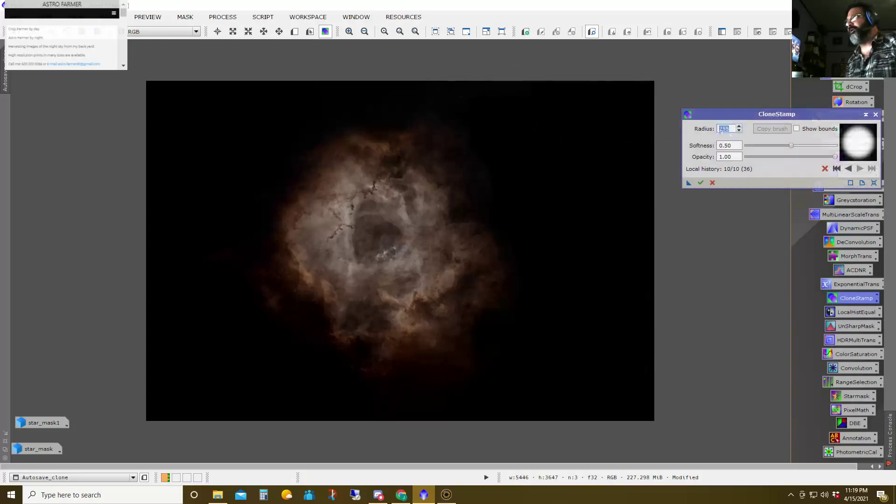
text(75)
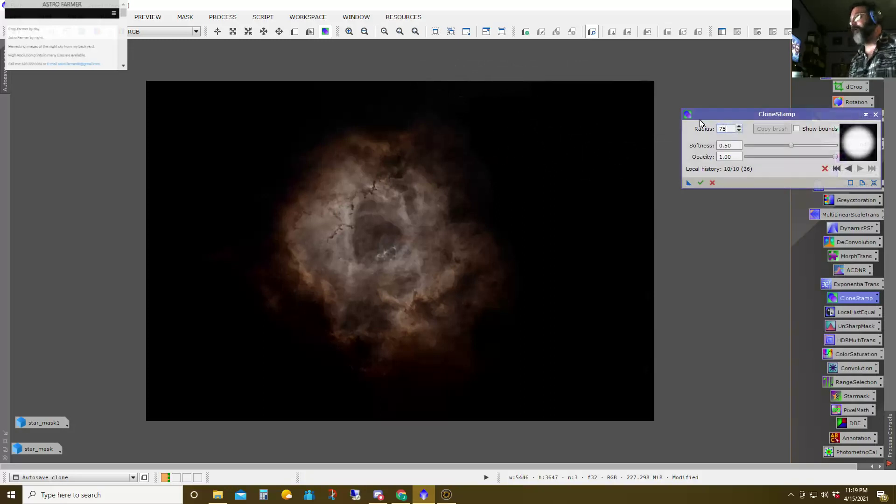
click(491, 159)
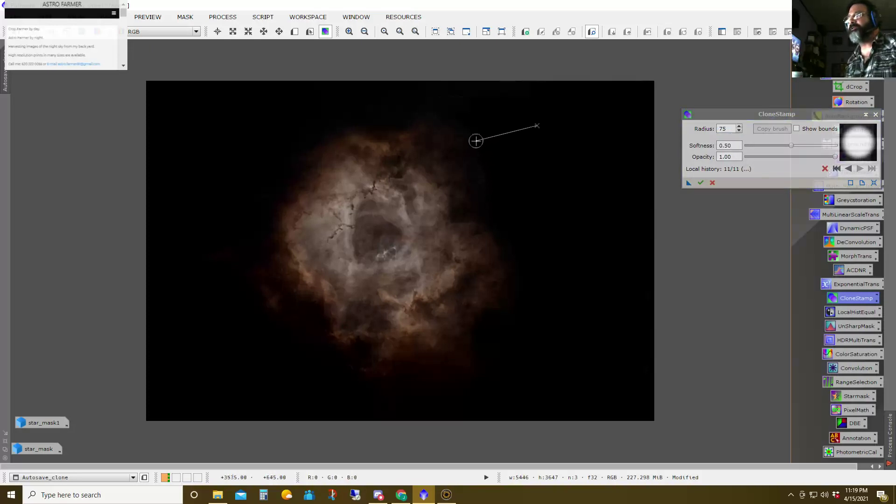
ctrl+click(556, 112)
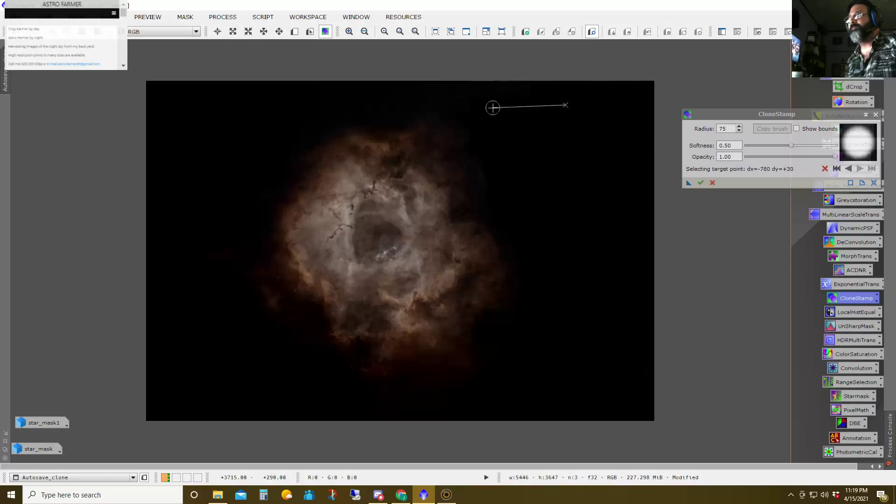
ctrl+click(582, 92)
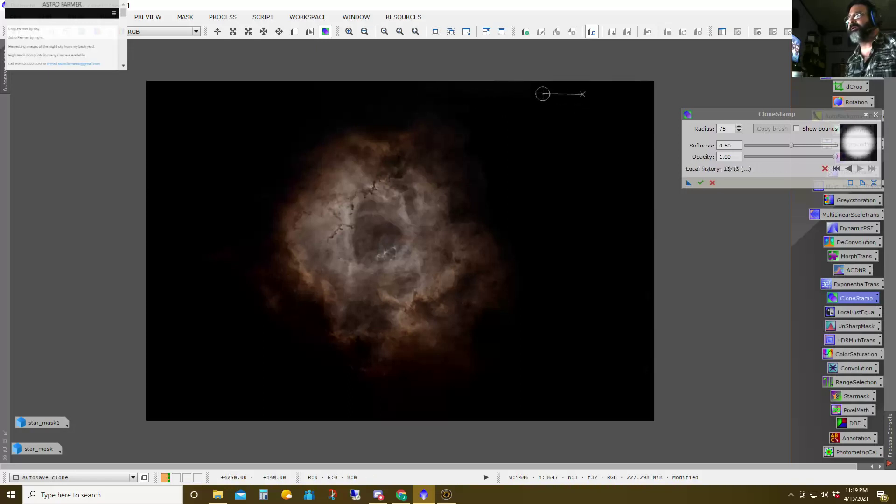
drag(471, 87, 555, 99)
mouse_move(556, 99)
mouse_down()
mouse_move(423, 87)
mouse_move(518, 106)
mouse_move(467, 106)
mouse_move(393, 92)
mouse_up()
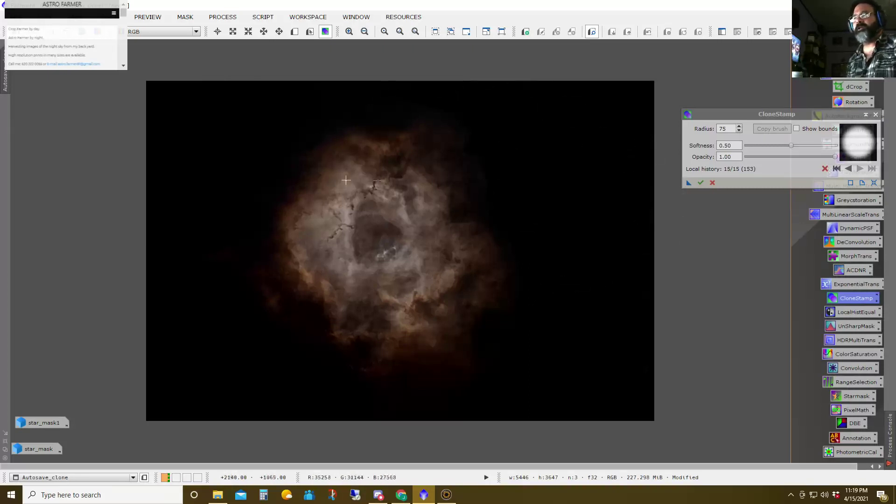
Commit the CloneStamp edits to Autosave_clone, close the tool and check the cleaned background around the nebula
key(ctrl+plus)
key(ctrl+plus)
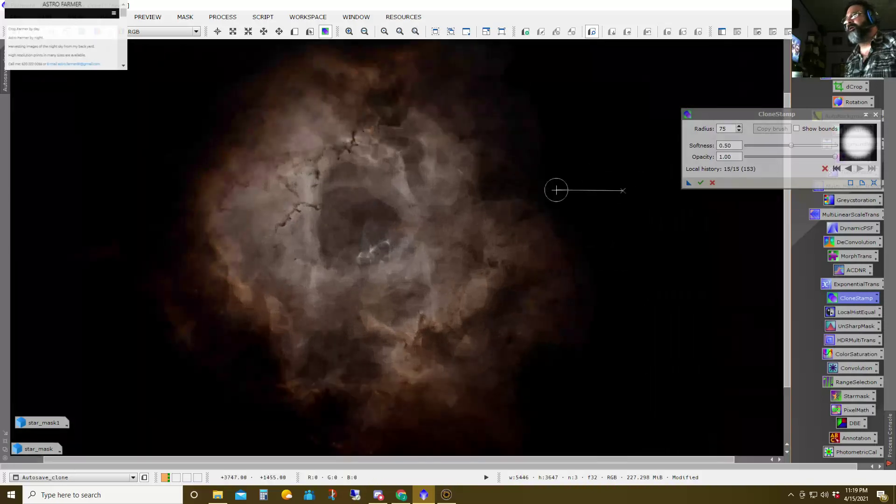
click(700, 183)
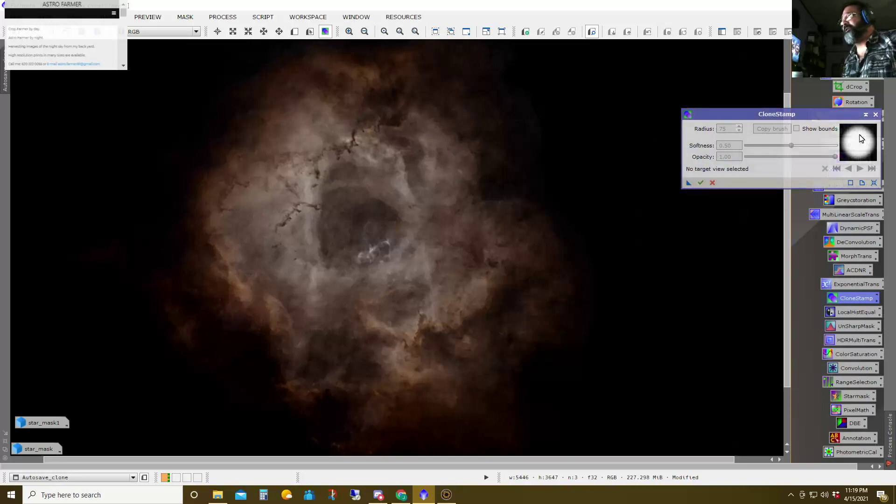
click(712, 182)
scroll(613, 186, down, 2)
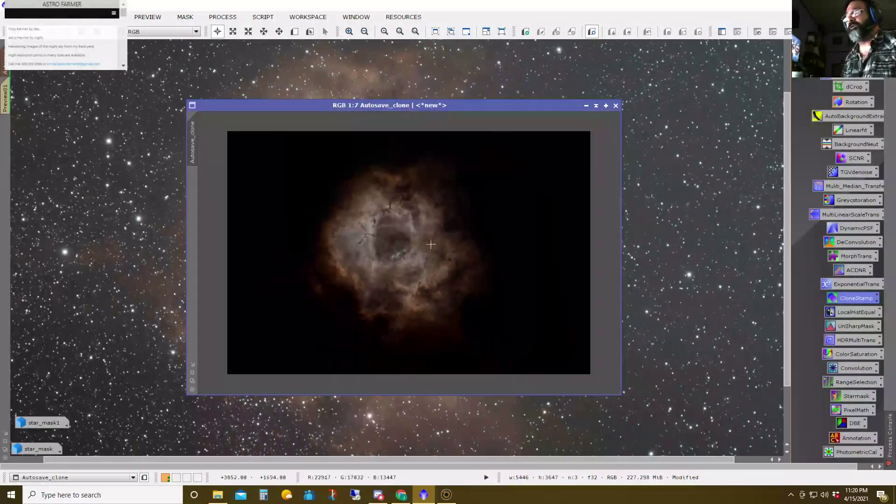
scroll(448, 240, up, 2)
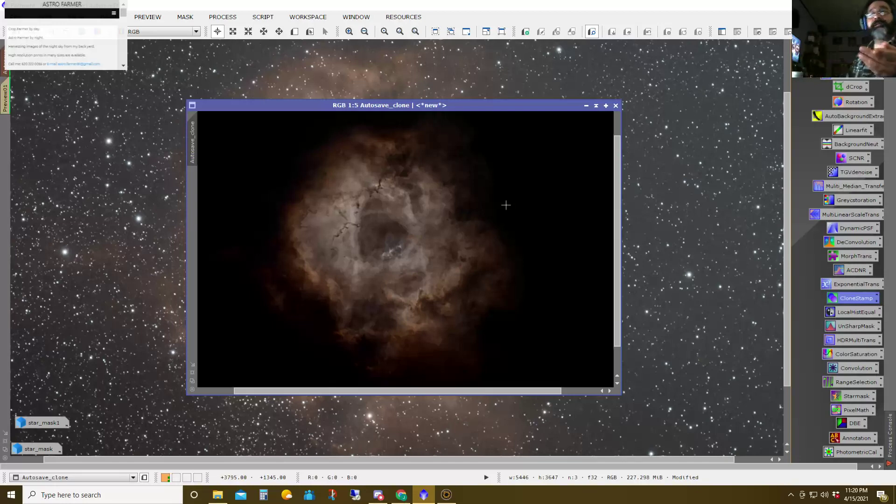
View the star_mask image, reduce it back to an icon and rename it stars
double_click(37, 449)
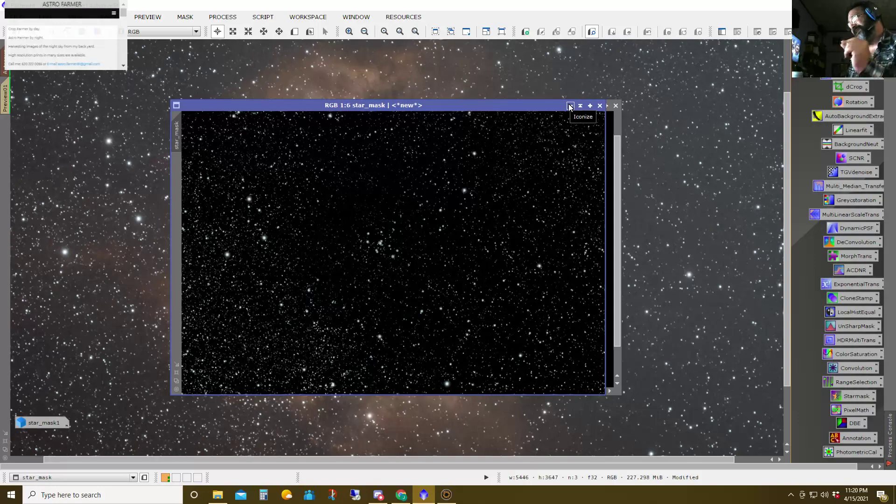
drag(554, 110, 511, 107)
click(539, 105)
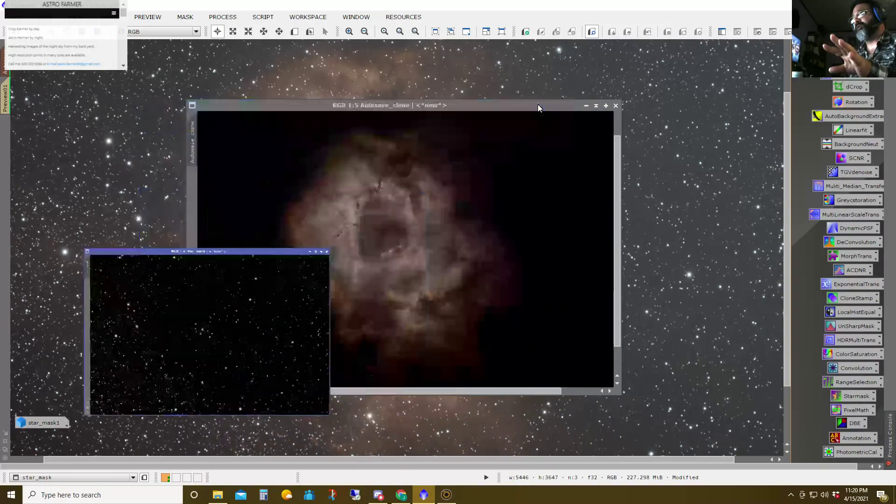
right_click(43, 449)
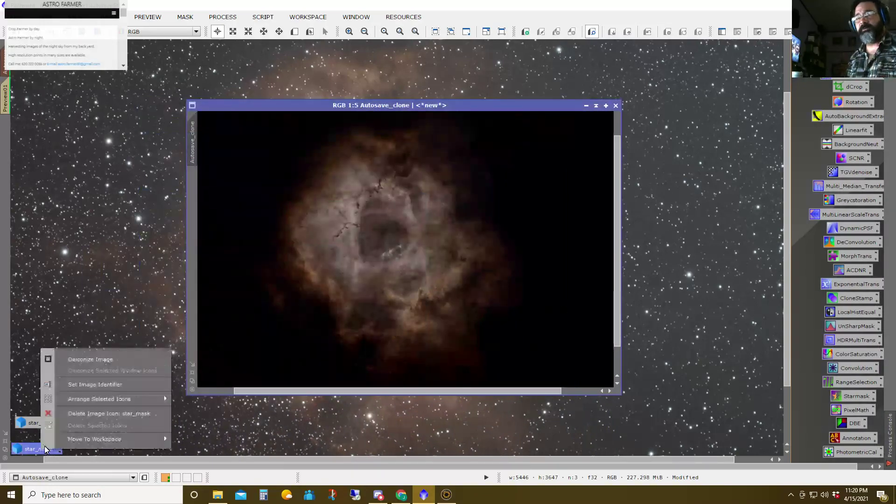
click(102, 381)
text(stars)
key(Return)
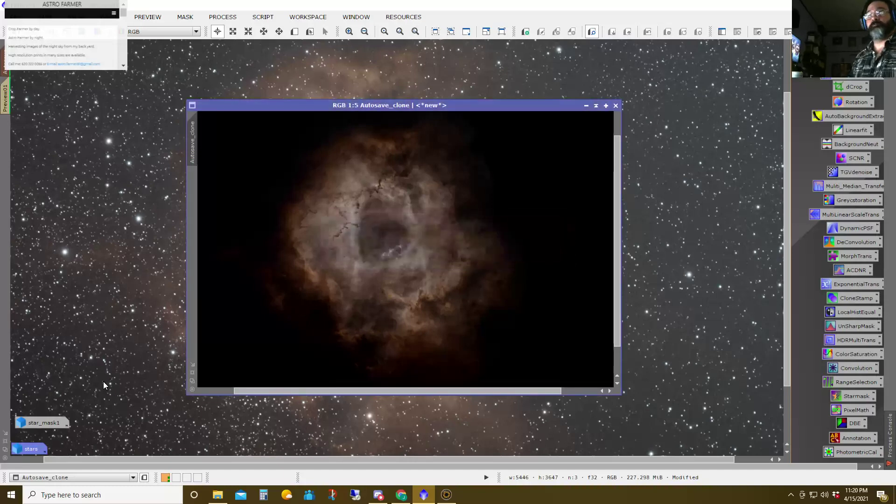
Reduce Autosave_clone to an icon and rename the image starless
click(586, 106)
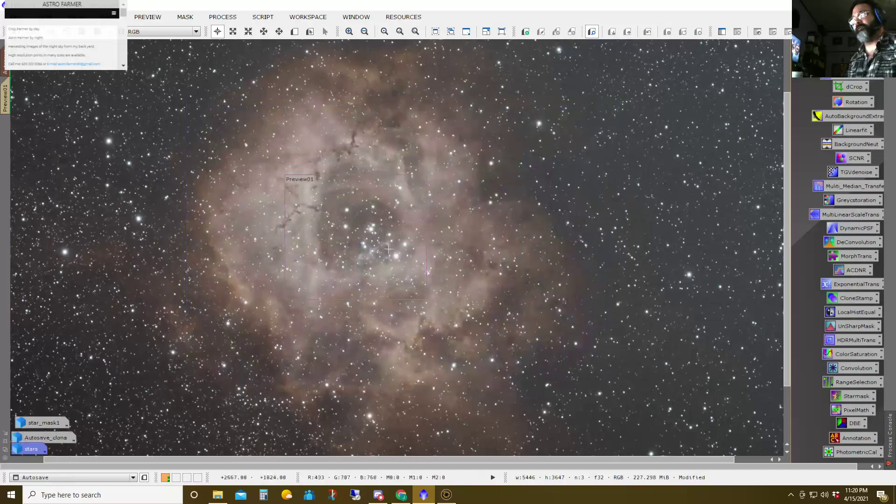
right_click(38, 438)
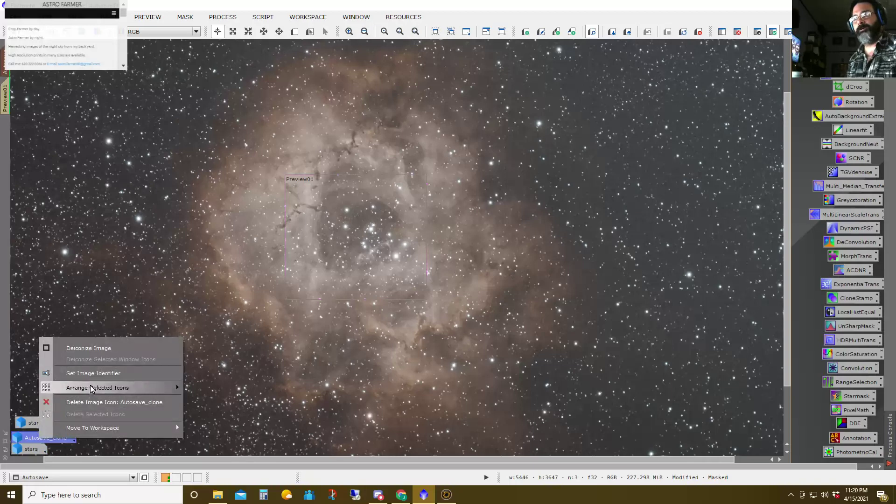
click(94, 373)
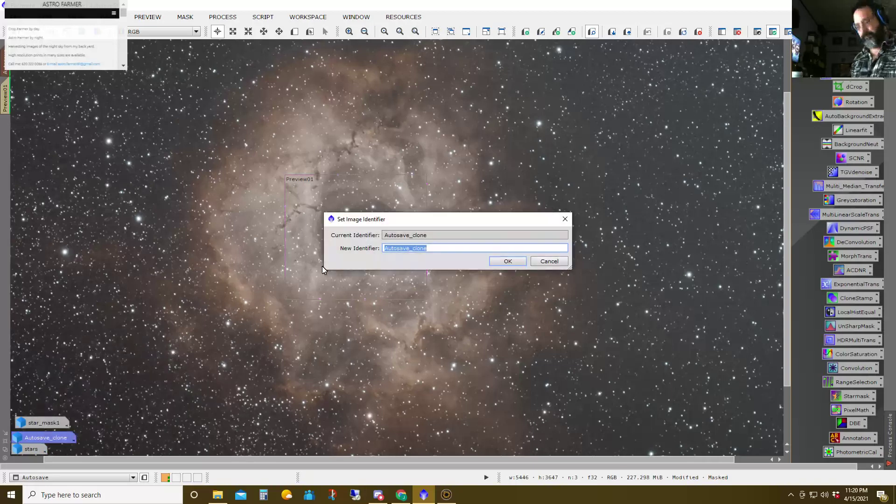
text(Rosette)
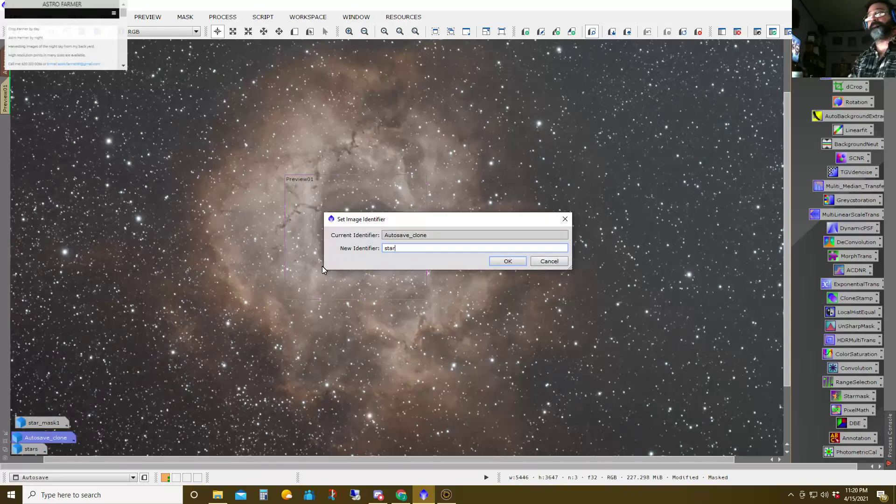
key(Return)
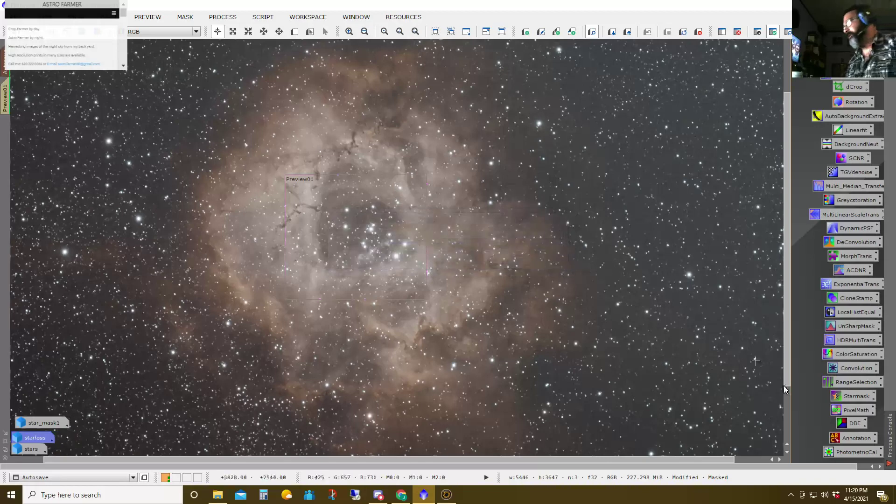
Set up PixelMath to create a new image in the Grayscale color space
click(849, 412)
double_click(850, 413)
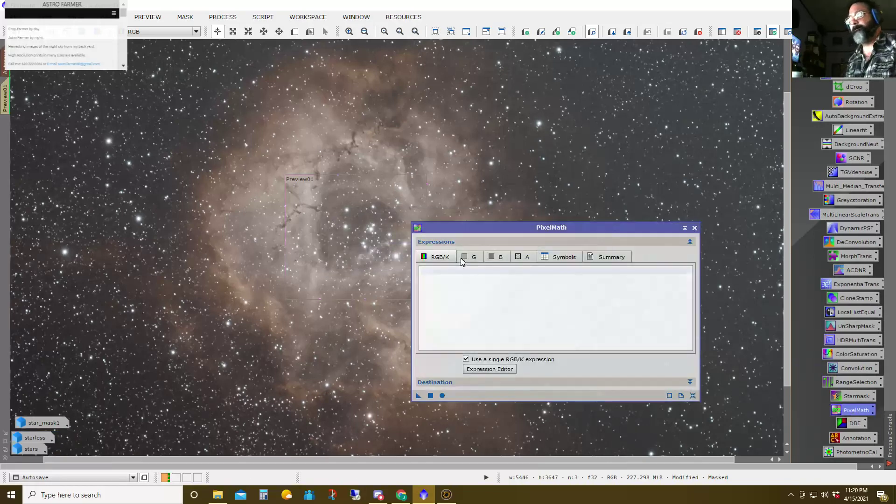
drag(500, 228, 510, 115)
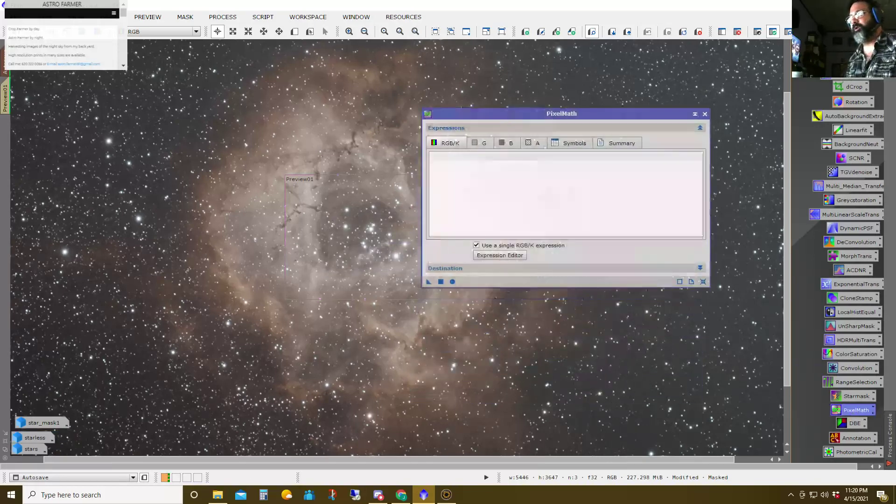
click(700, 268)
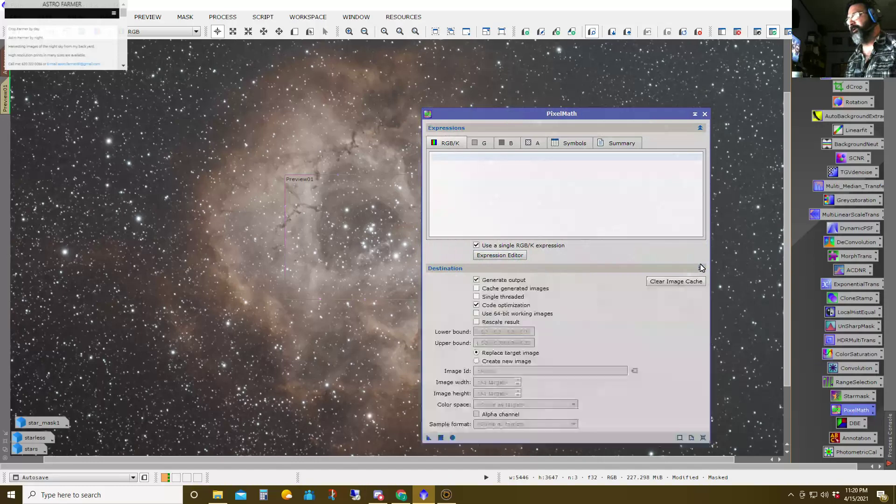
click(477, 361)
click(492, 404)
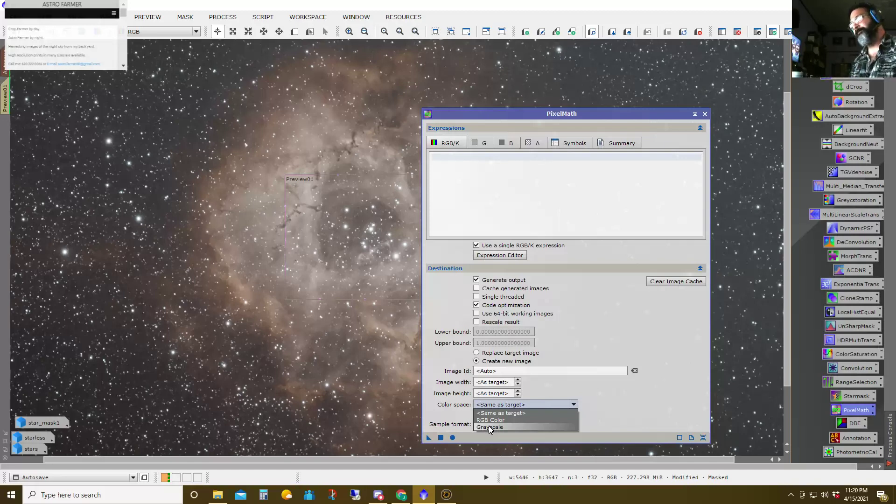
click(488, 425)
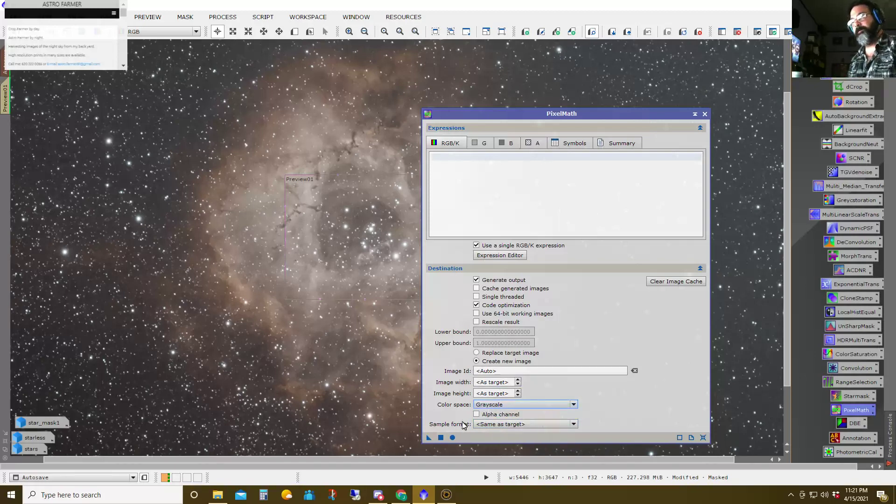
Run PixelMath with the expression starless-stars, close it and inspect the star holes in the resulting grayscale image
click(431, 157)
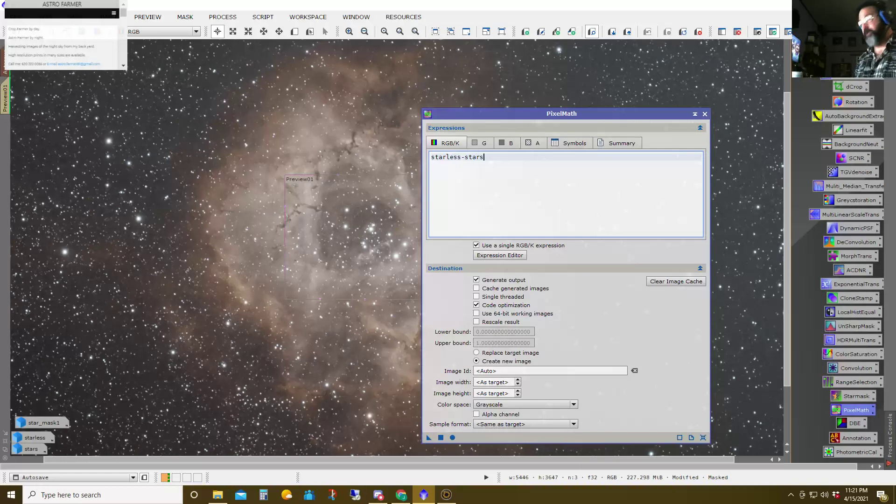
click(440, 437)
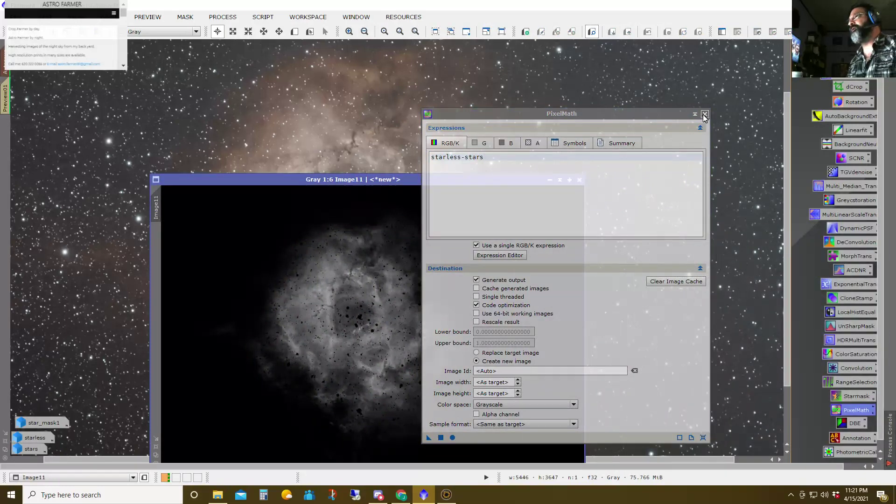
click(704, 114)
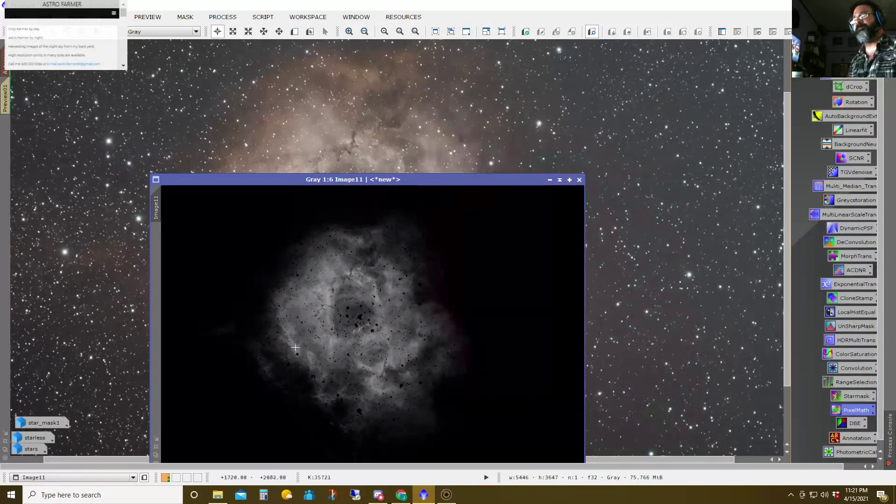
drag(436, 181, 460, 107)
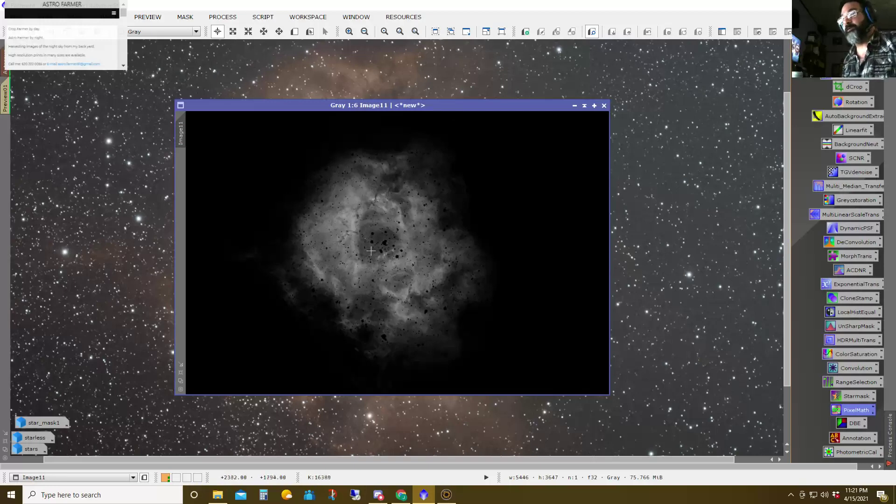
scroll(348, 240, up, 4)
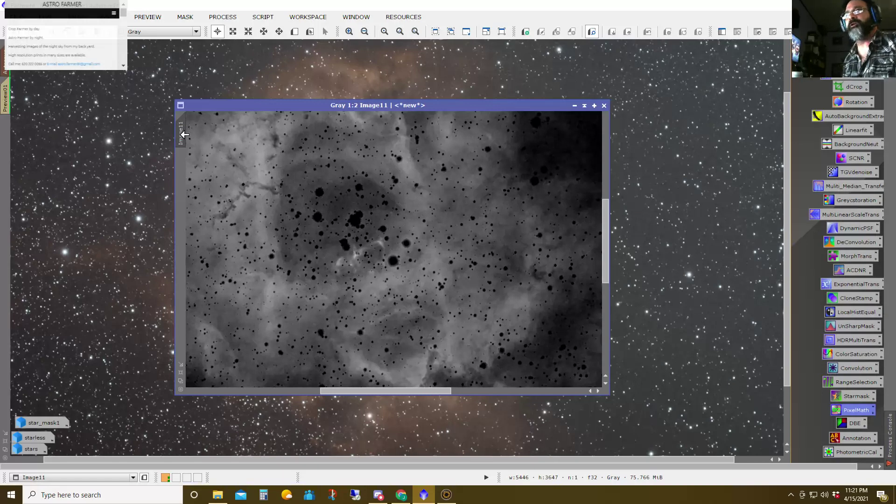
mouse_move(180, 133)
mouse_down()
mouse_move(84, 157)
mouse_move(5, 142)
mouse_move(180, 134)
mouse_up()
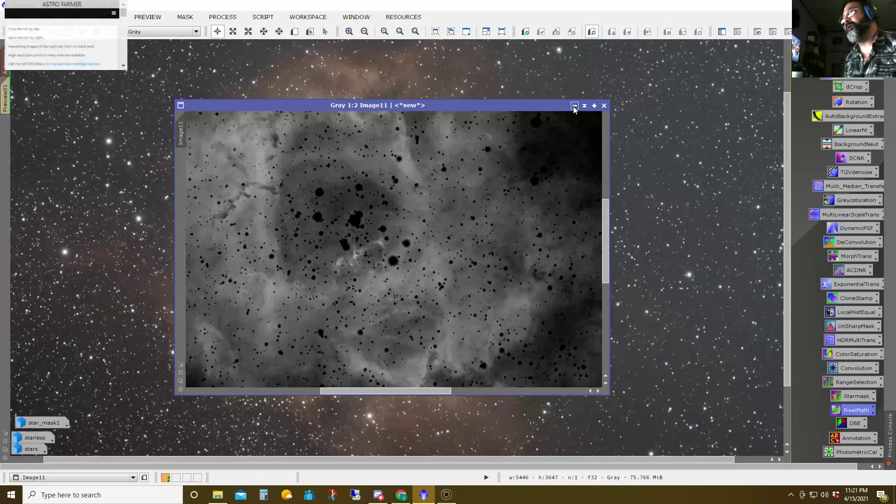
scroll(442, 204, down, 1)
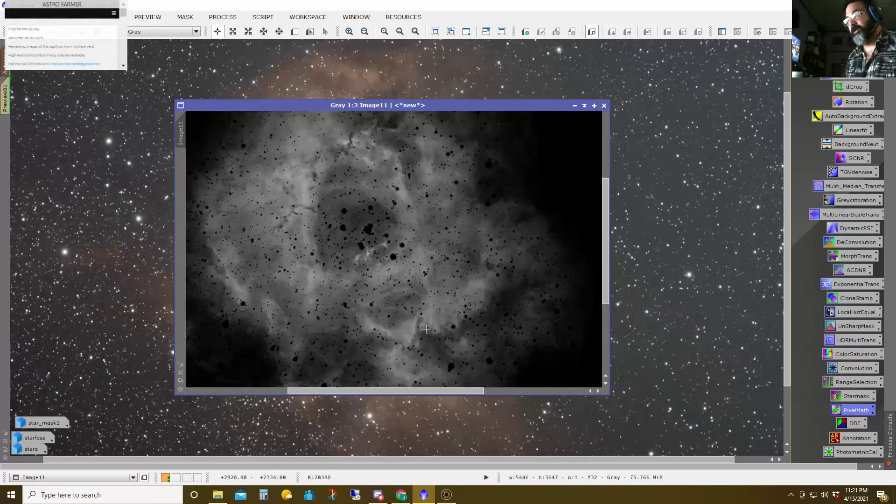
Place Image11 as an icon above star_mask1 and remove the current mask from Autosave
click(576, 108)
drag(413, 254, 45, 408)
scroll(316, 285, down, 2)
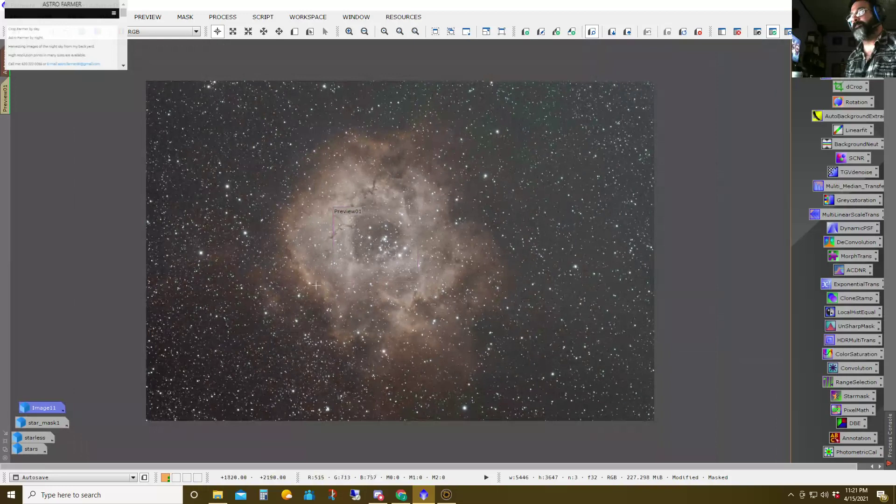
click(185, 17)
click(196, 43)
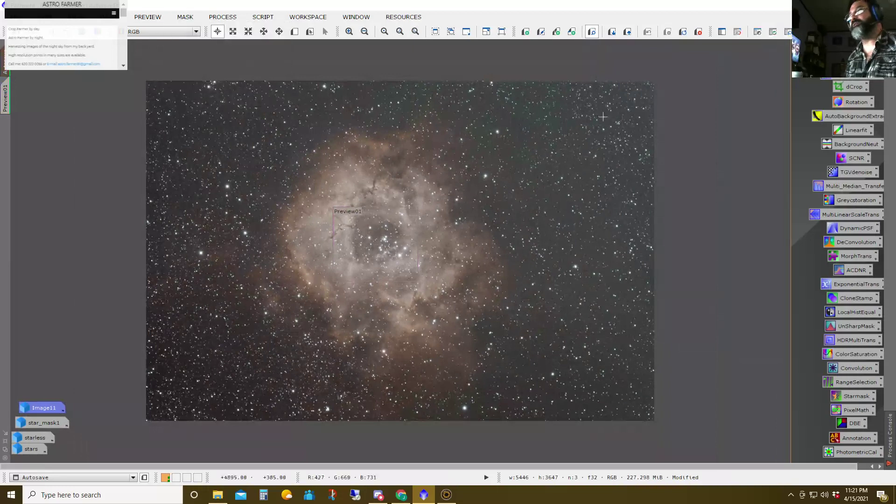
Stretch Autosave permanently by transferring its screen stretch to HistogramTransformation, reset the screen stretch and close both tools
double_click(847, 70)
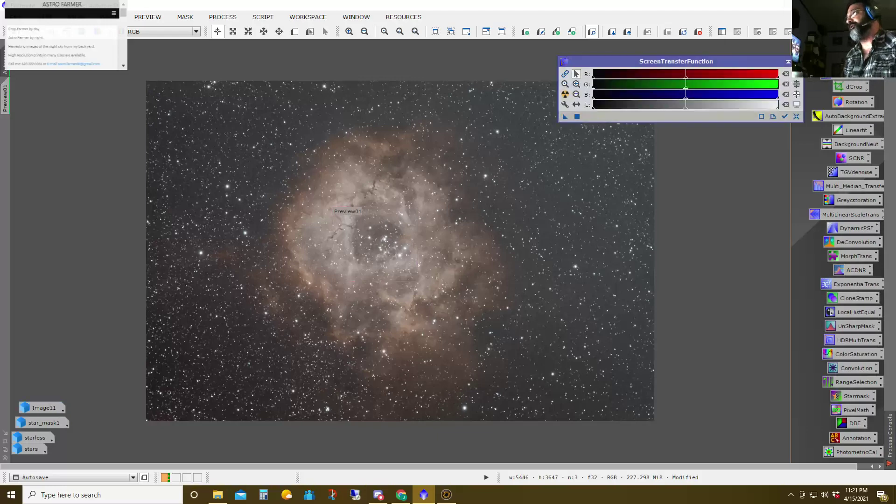
double_click(846, 56)
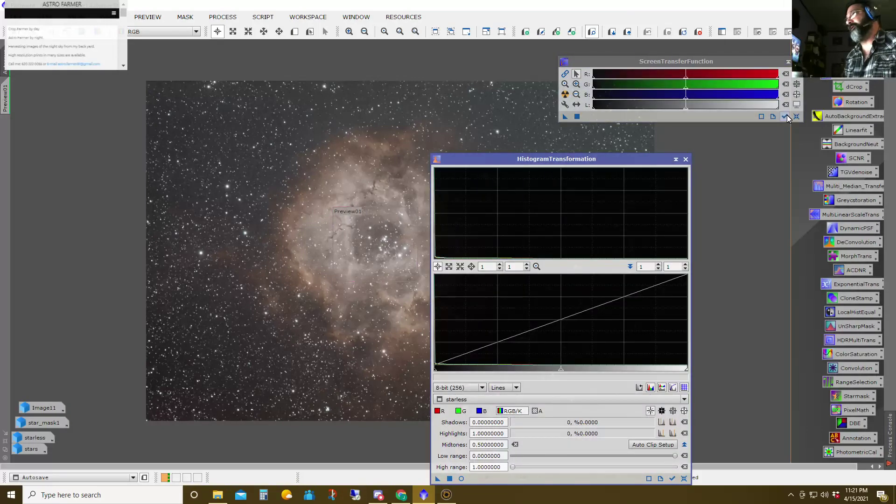
click(785, 116)
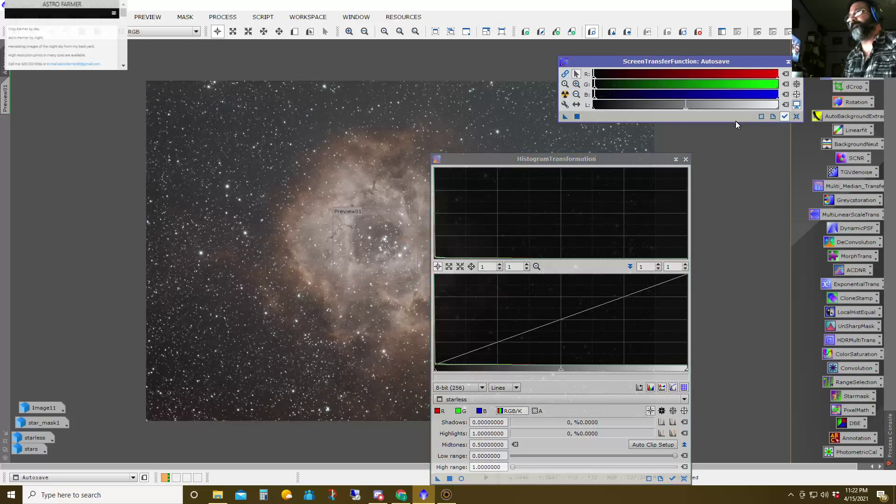
drag(566, 116, 672, 480)
click(449, 479)
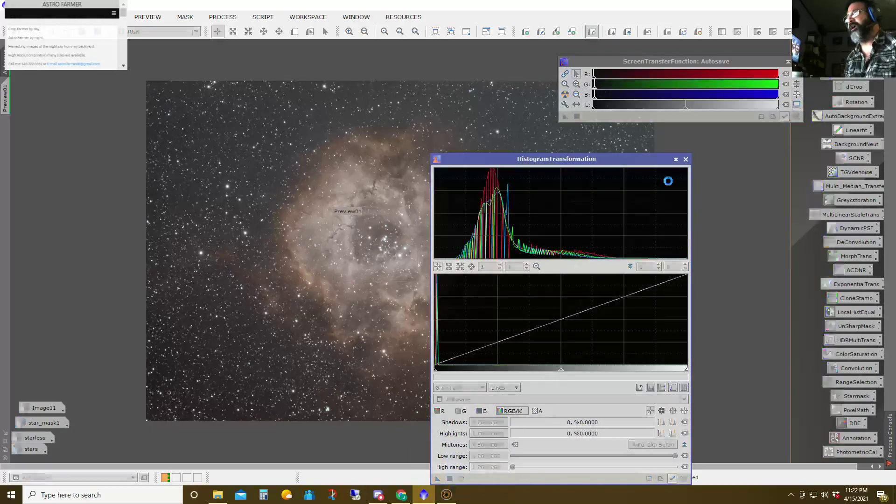
click(796, 116)
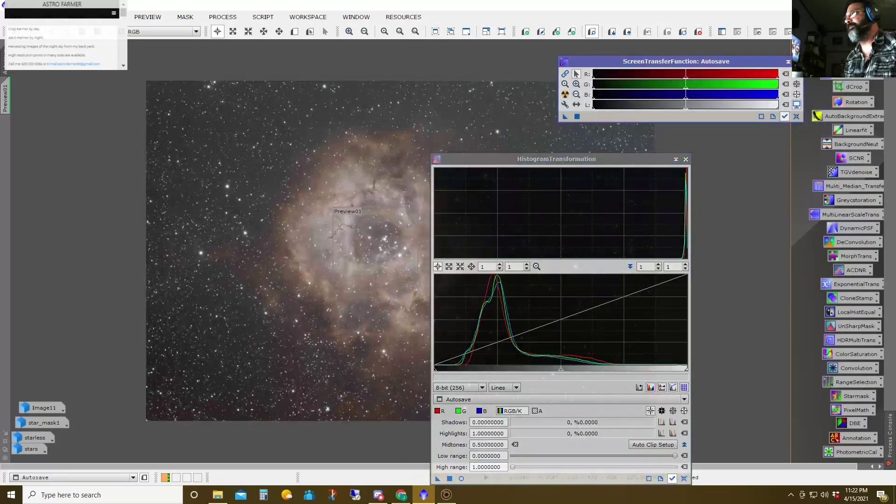
click(788, 62)
click(686, 159)
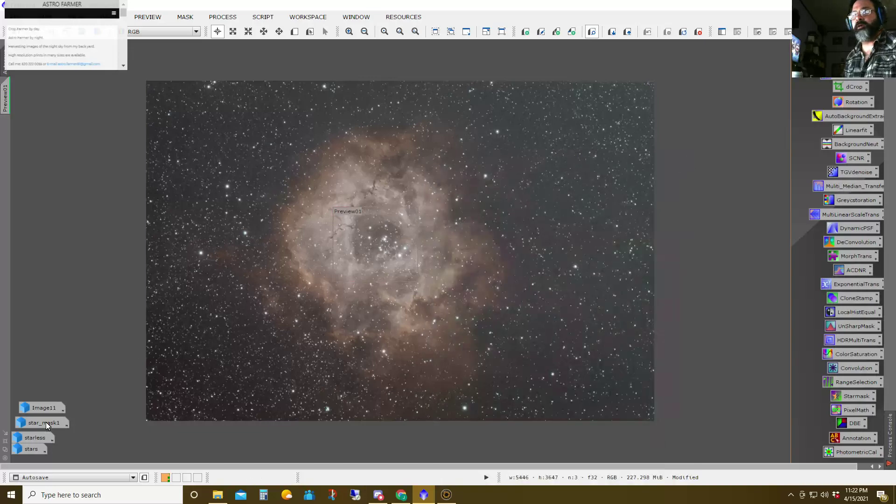
Apply Image11 as a mask to Autosave and reduce Image11 back to an icon
double_click(46, 408)
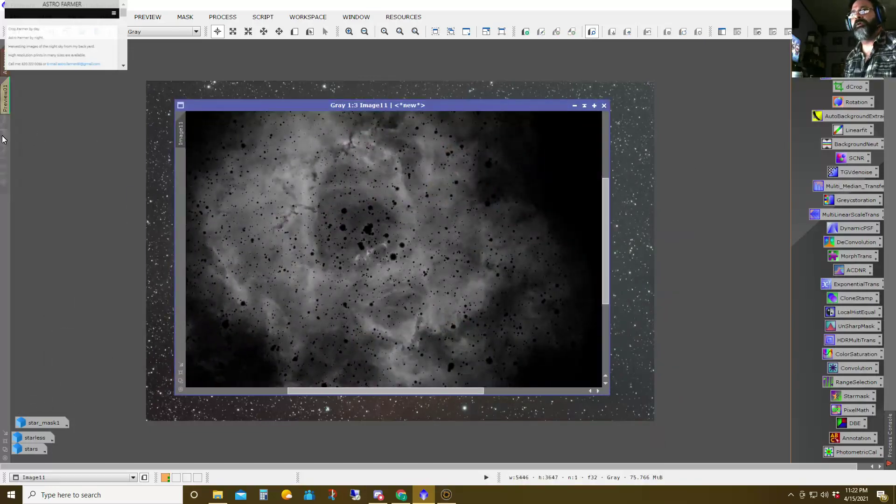
click(574, 105)
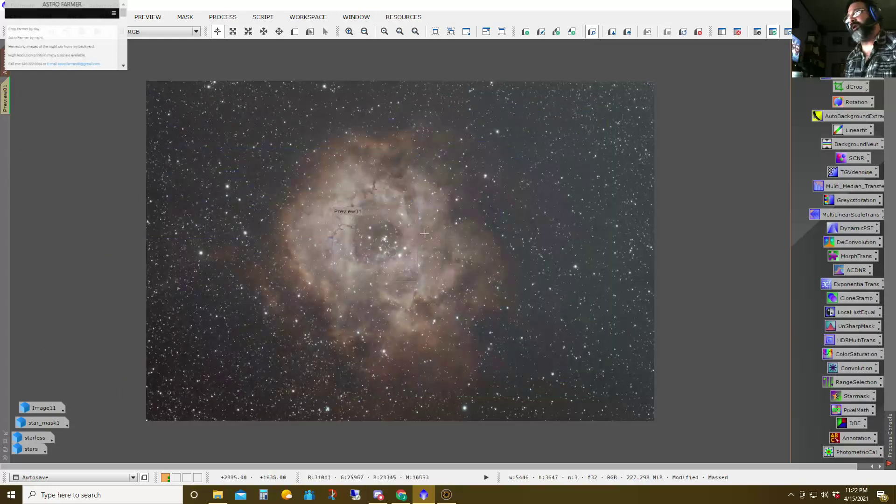
Open MultiscaleLinearTransform, reset it to its defaults and set the number of layers to 8
scroll(399, 227, up, 2)
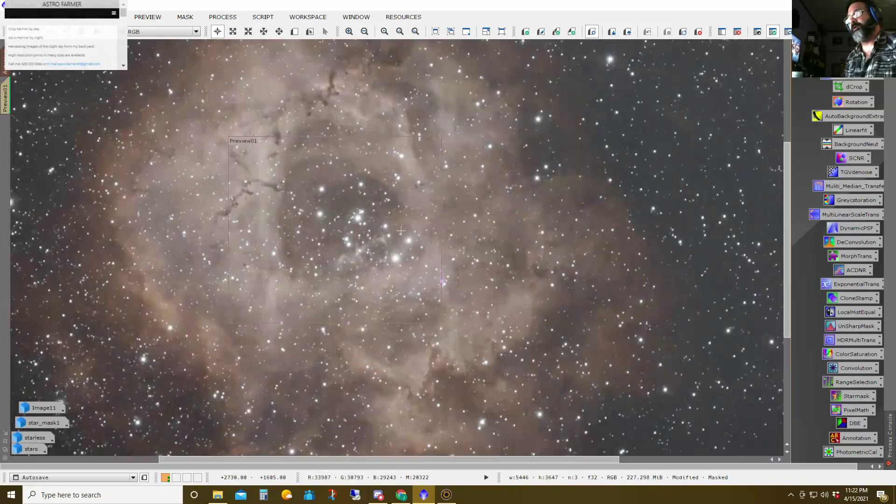
double_click(846, 214)
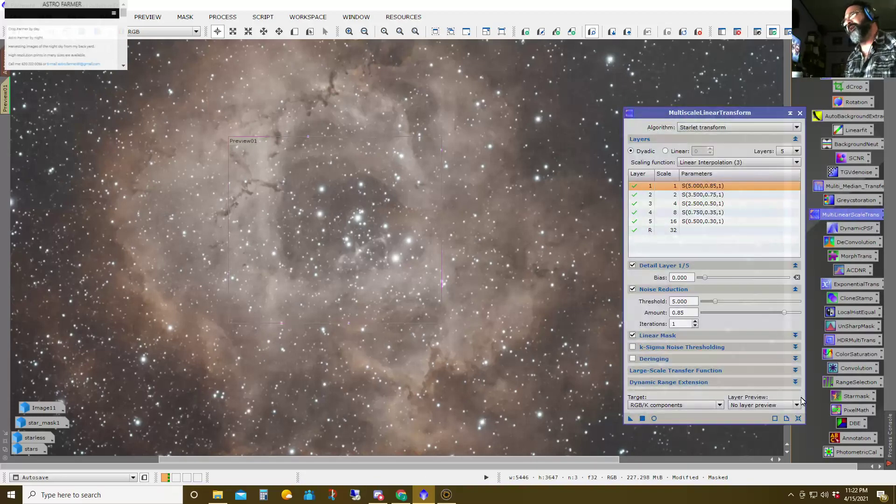
click(798, 418)
click(796, 151)
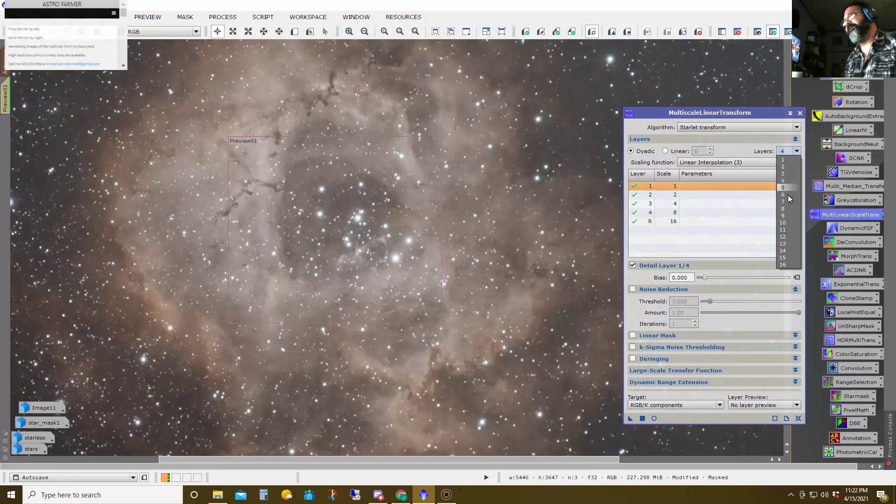
click(788, 208)
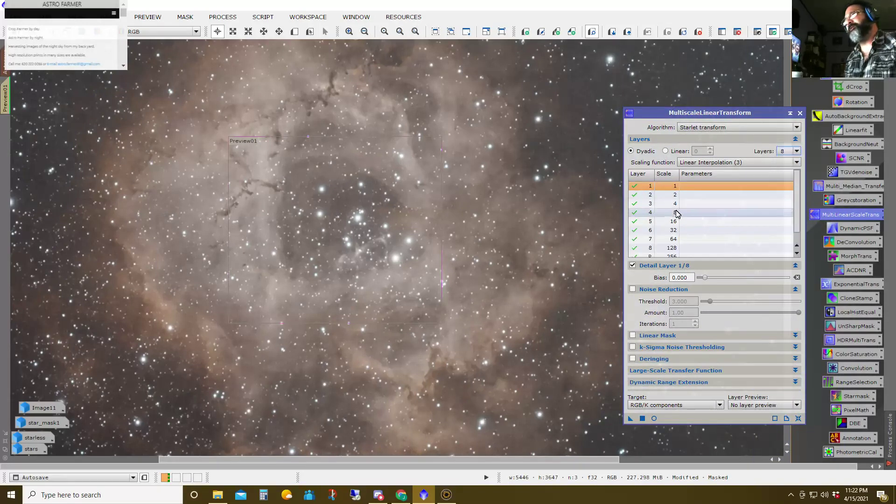
Set layer 3's bias to 0.100 with Luminance (CIE Y) as target and check the real-time preview on the full image
click(682, 204)
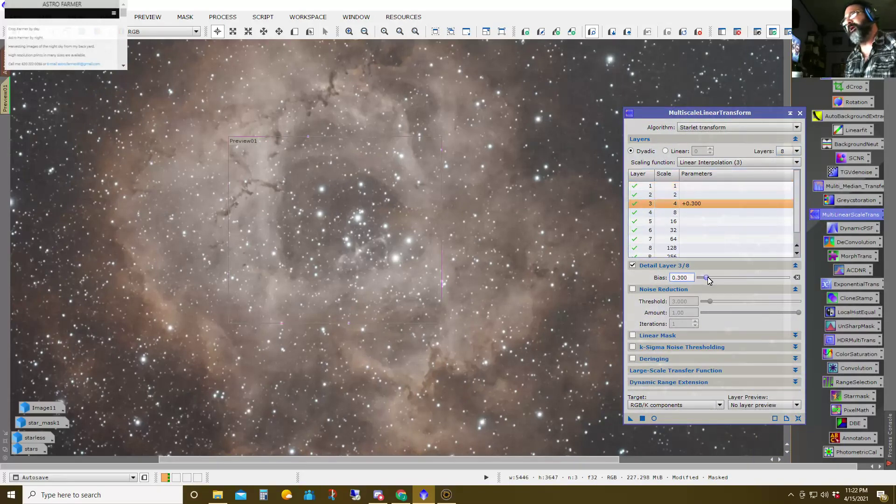
click(672, 405)
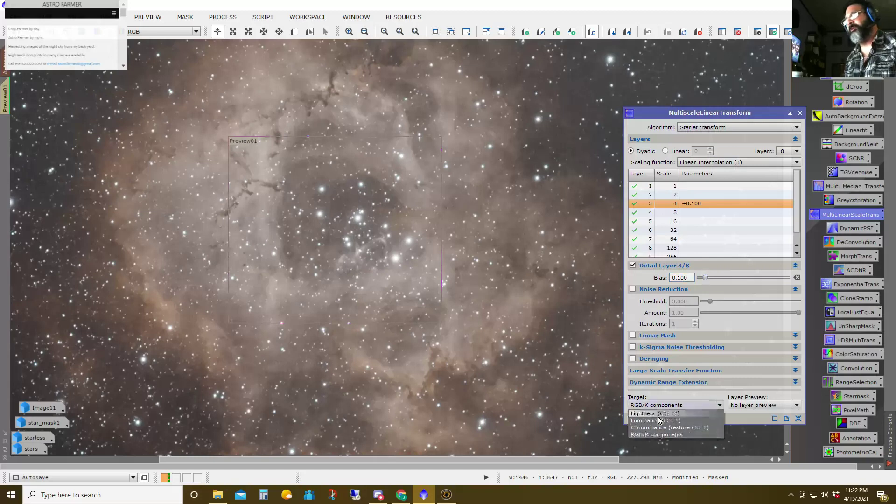
click(656, 420)
click(654, 418)
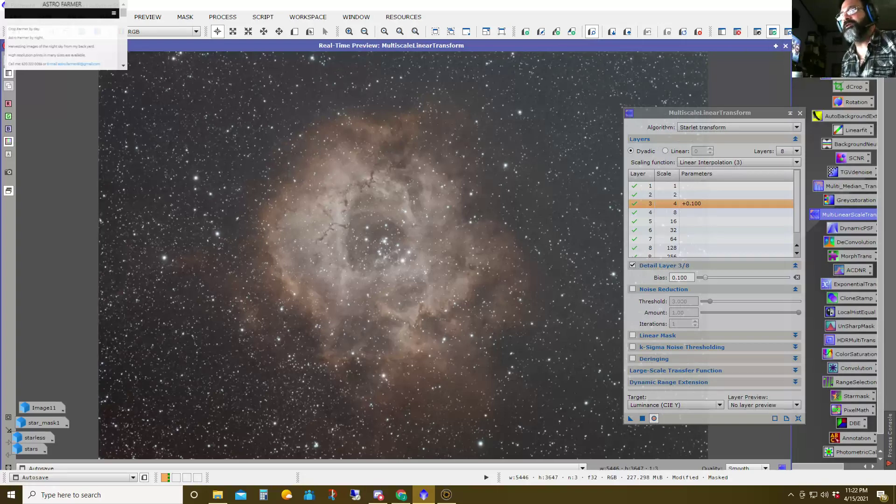
click(785, 45)
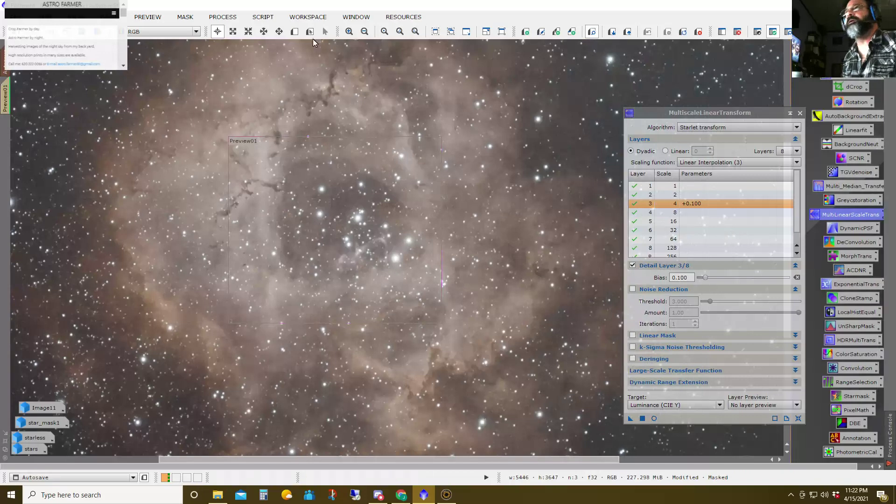
Define a new preview around the whole nebula on Autosave and open it to view the nebula's core and dark lanes
click(294, 32)
scroll(280, 154, down, 4)
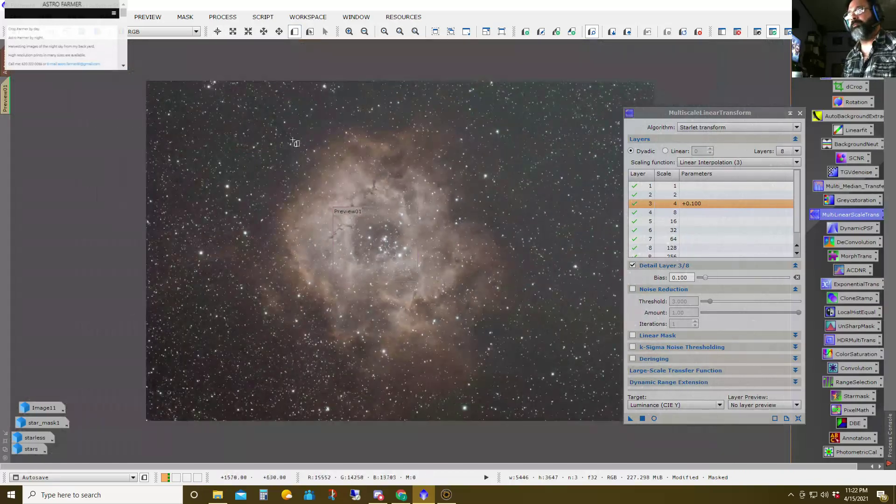
drag(260, 122, 510, 363)
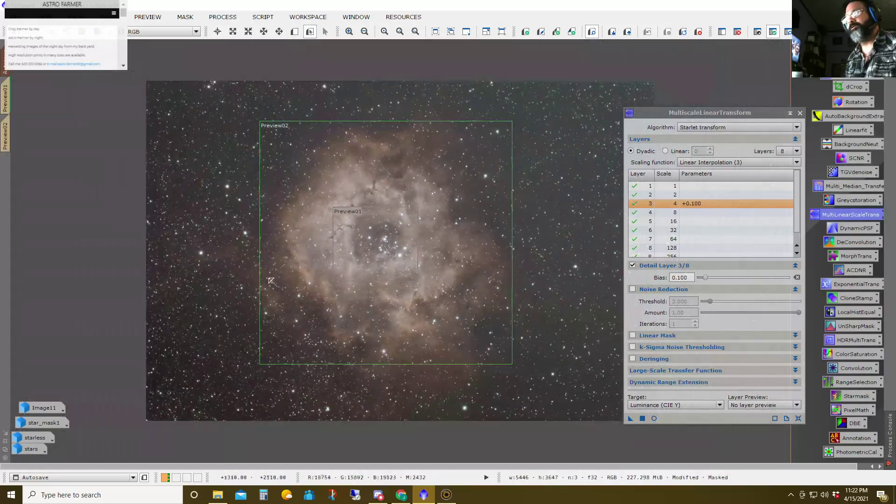
click(6, 140)
key(alt+r)
scroll(397, 273, down, 3)
scroll(398, 273, up, 3)
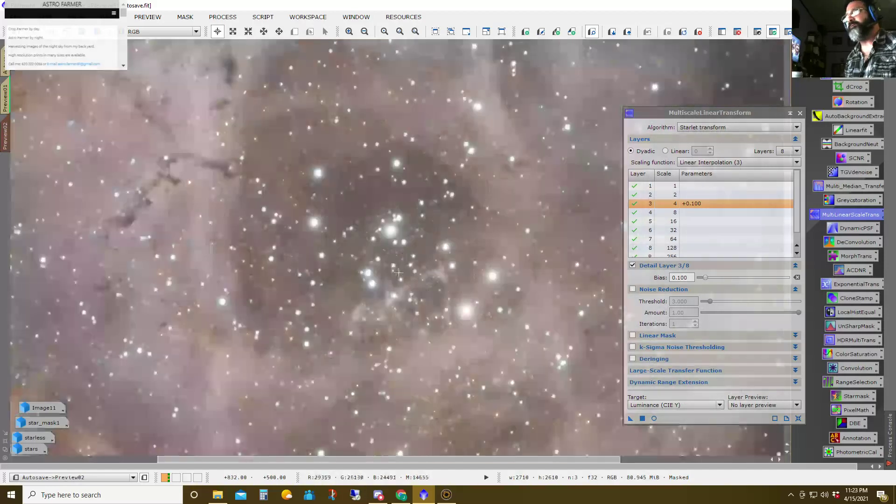
scroll(397, 256, down, 1)
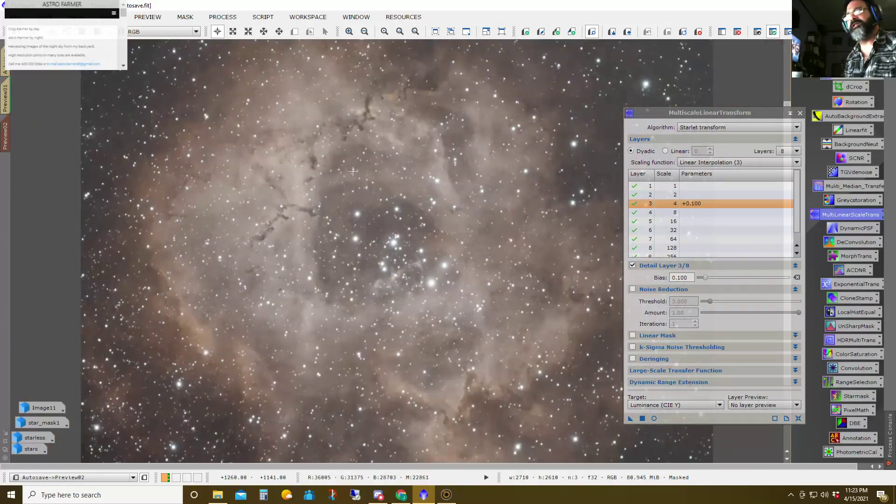
drag(353, 172, 368, 243)
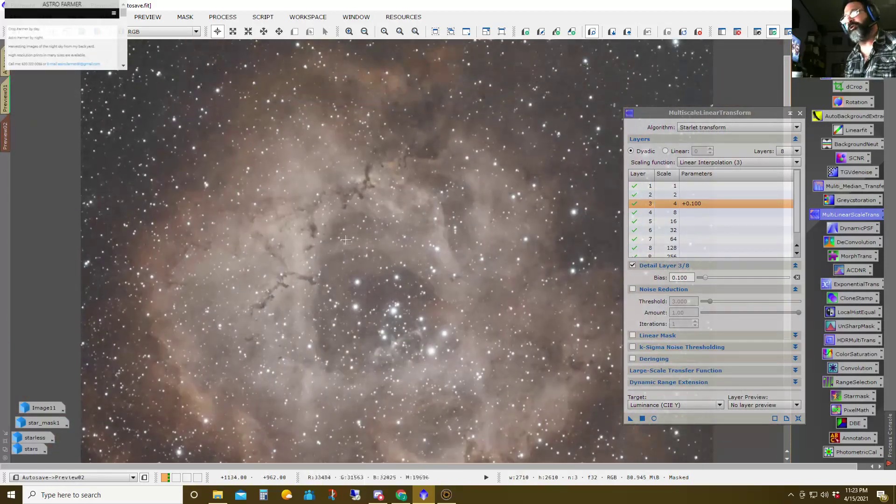
Run the real-time preview on Preview02 and try layer 4 biases of 0.200, 0.100 and 0.050
click(654, 418)
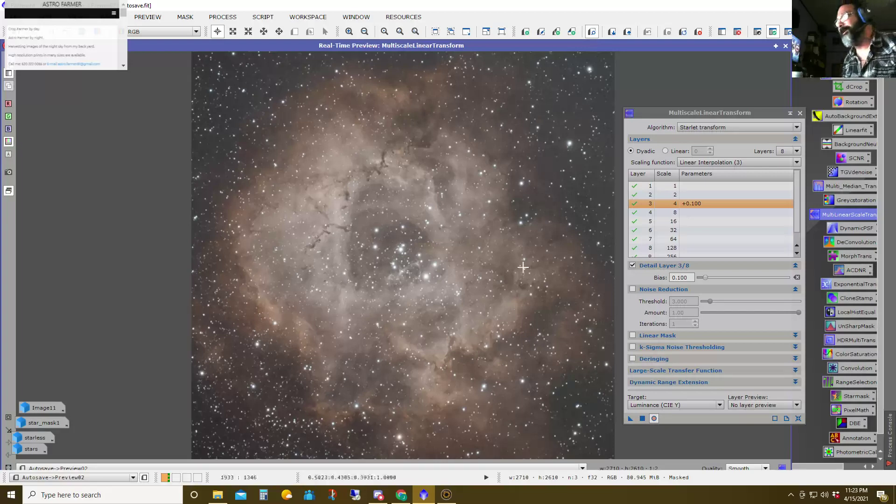
click(674, 213)
drag(706, 280, 708, 279)
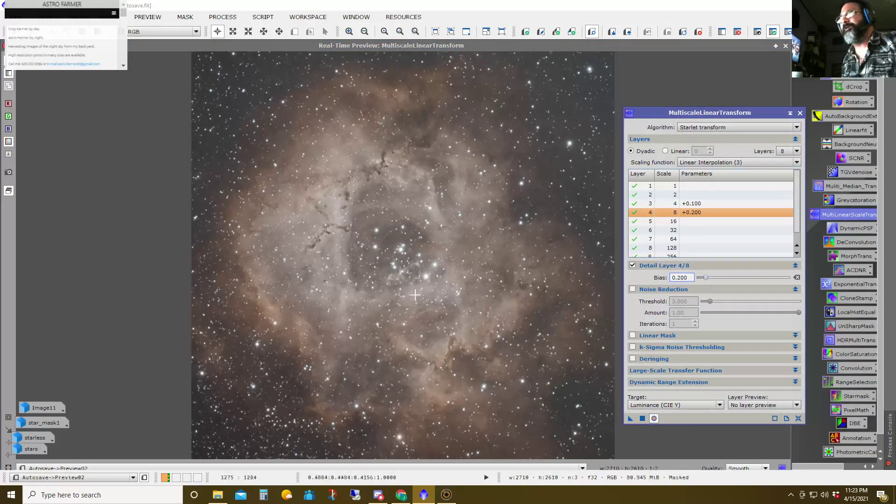
click(707, 278)
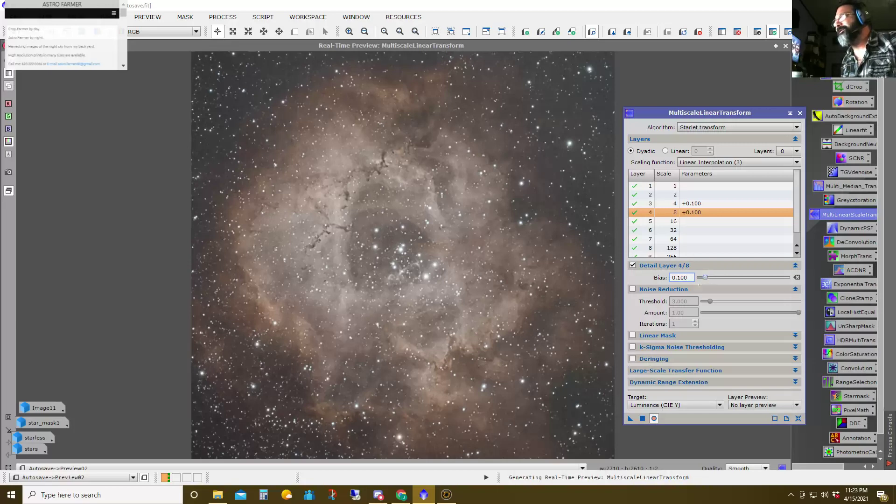
click(402, 252)
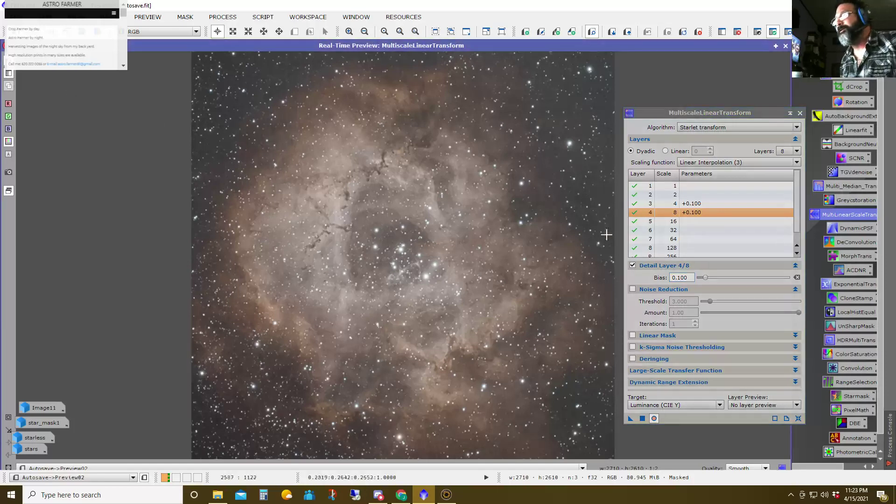
click(688, 278)
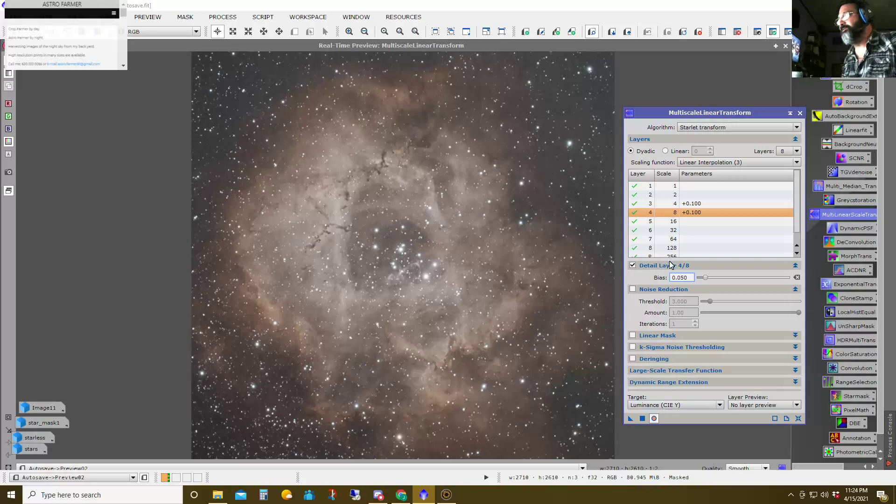
click(686, 221)
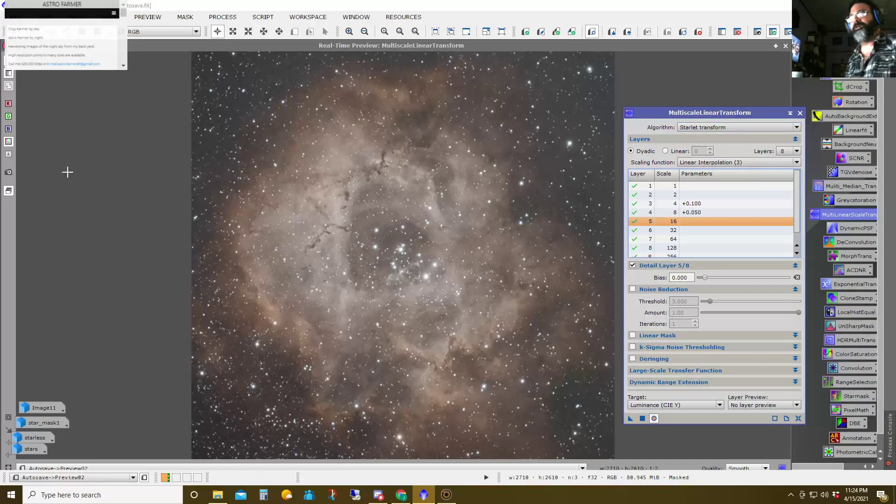
click(676, 79)
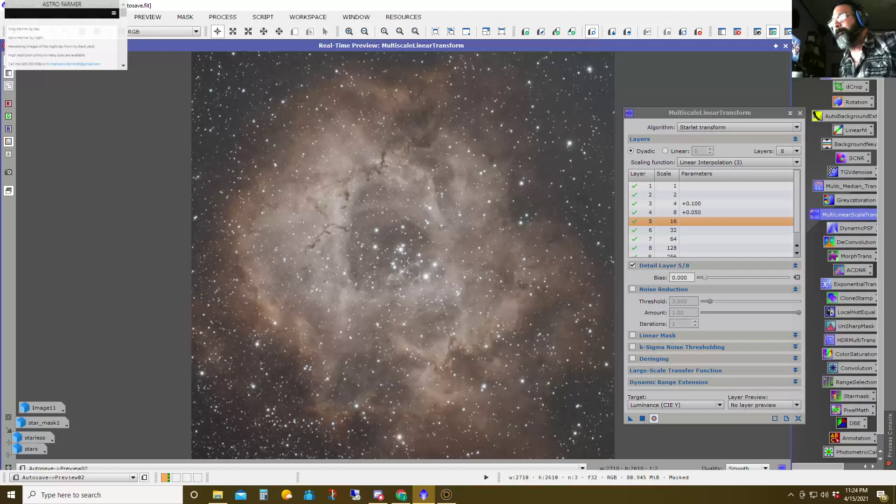
Set layer 4's bias to 0.025, check the effect and close the real-time preview
click(696, 212)
click(686, 278)
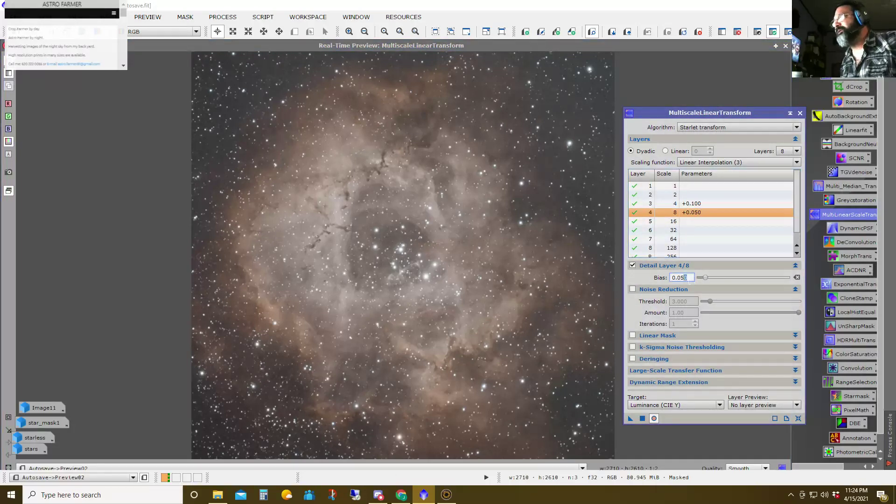
text(25)
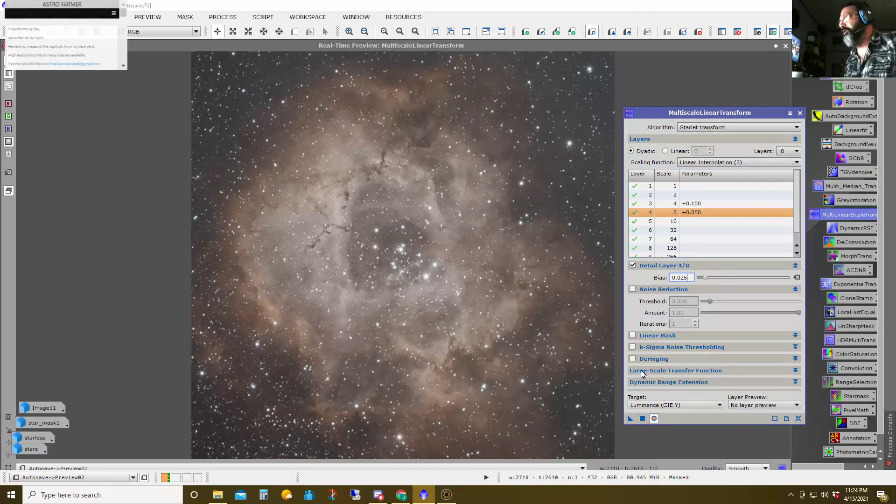
key(Return)
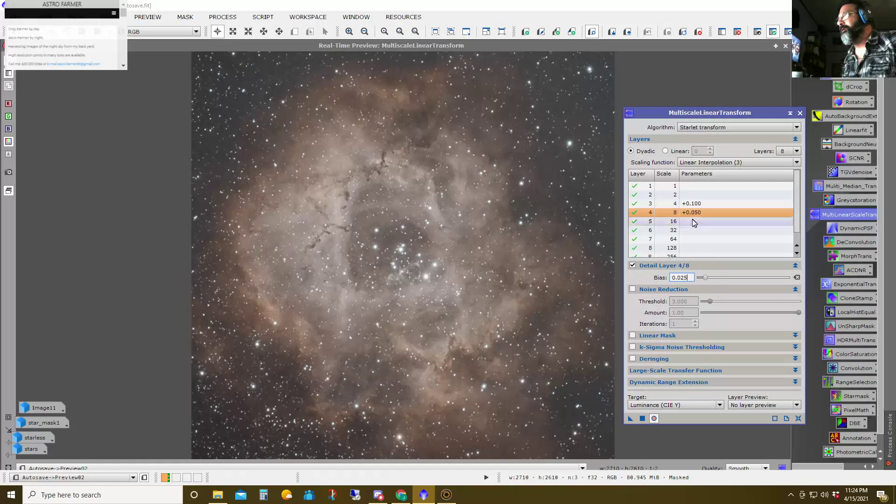
key(Down)
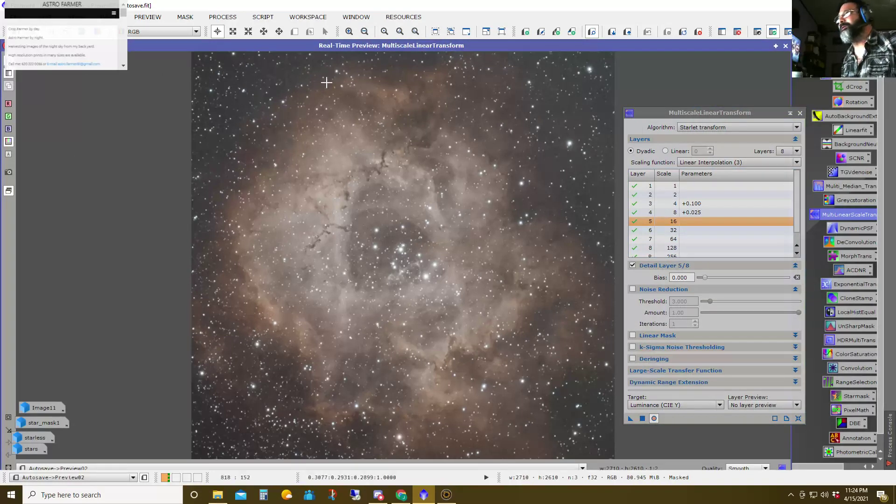
click(786, 45)
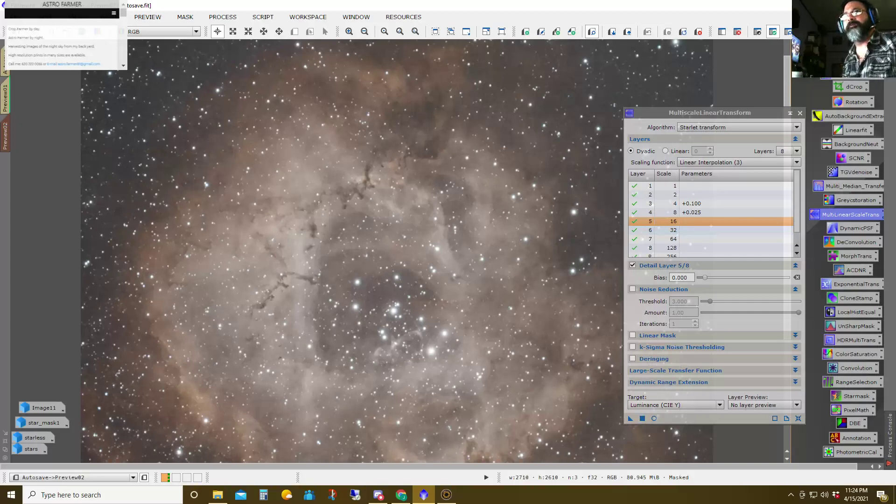
Apply MultiscaleLinearTransform to the full Autosave image and close the tool
click(5, 69)
click(642, 419)
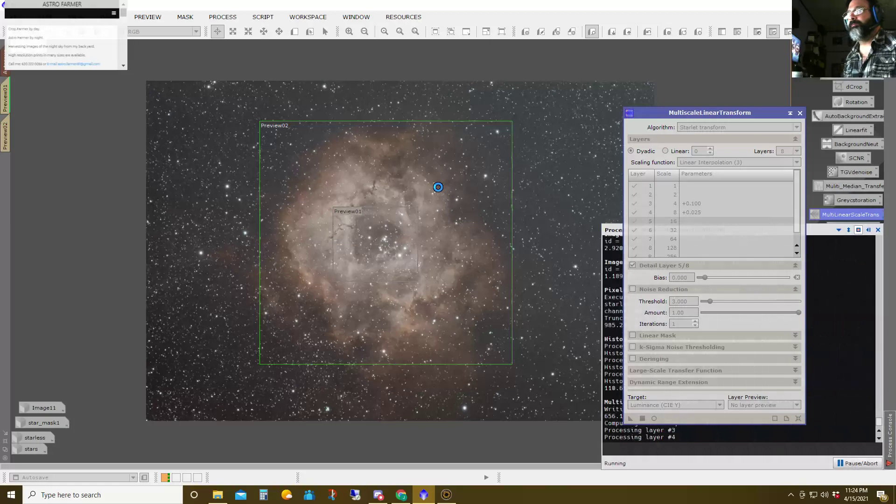
click(799, 113)
Preview LocalHistogramEqualization on Autosave with a contrast limit of 1.5 and an amount of 0.800, and close the tool
double_click(846, 313)
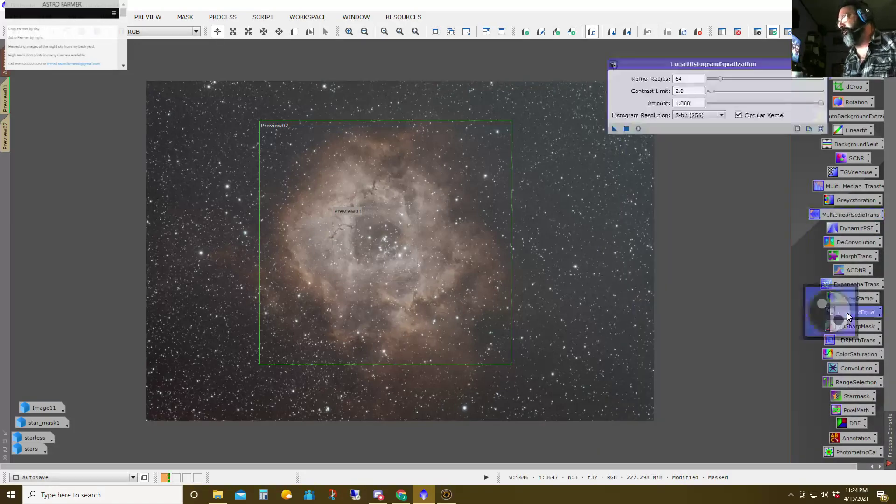
click(637, 129)
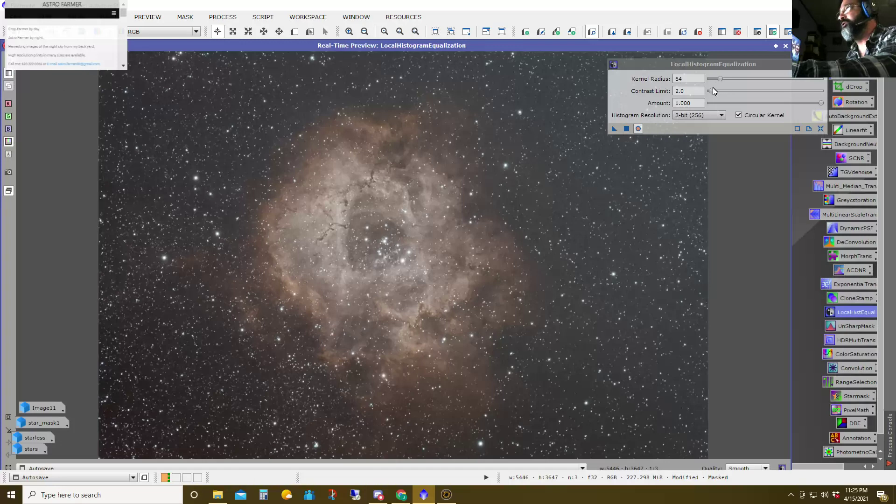
drag(712, 91, 711, 92)
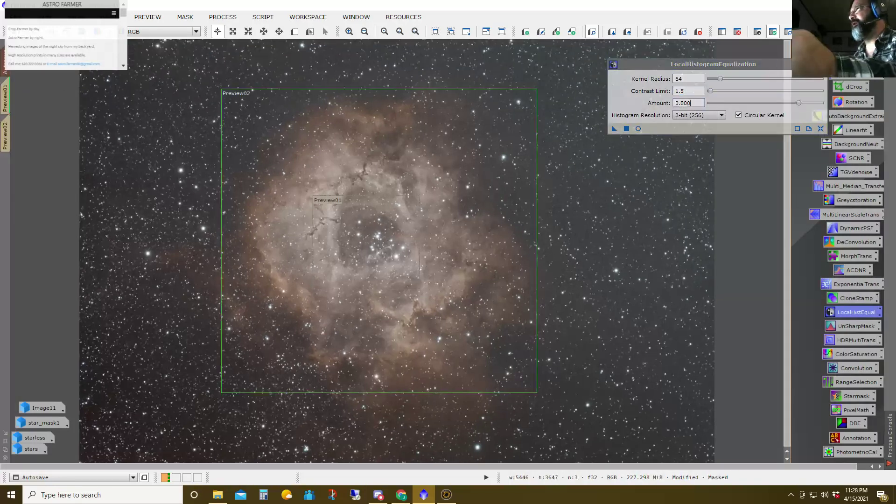
key(Escape)
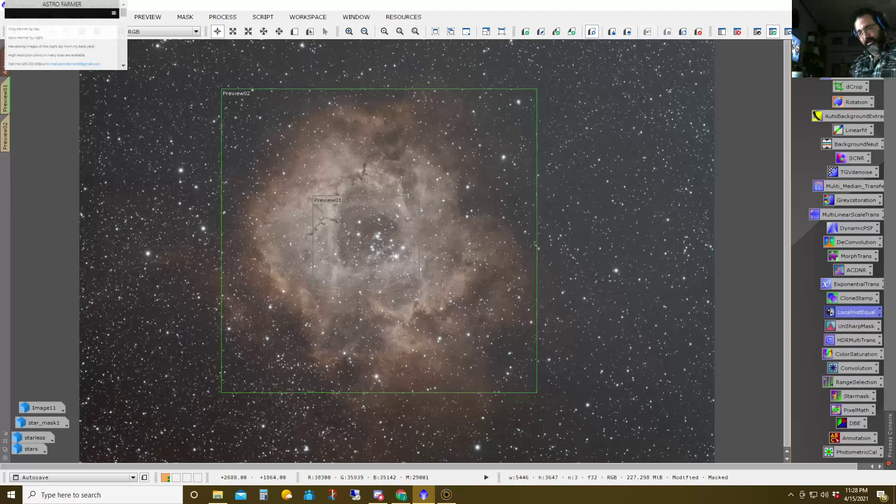
Toggle the mask overlay on Autosave to examine which nebula areas are exposed and which stars are protected
key(ctrl+k)
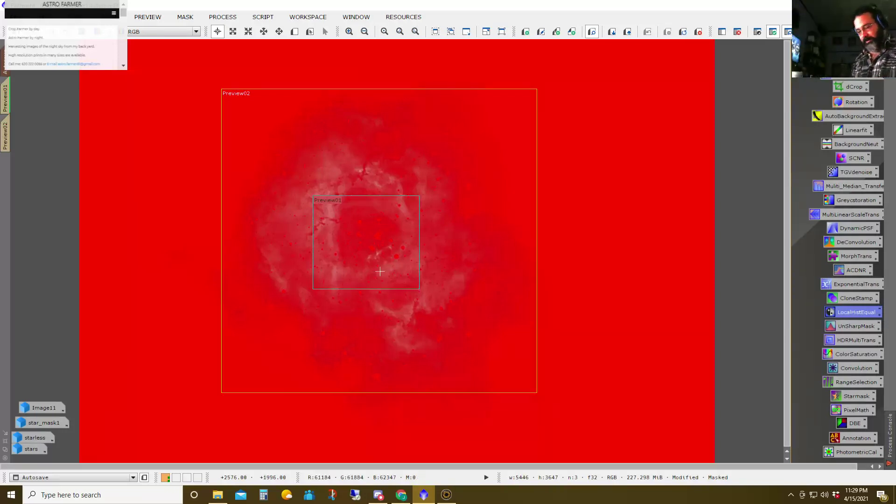
key(ctrl+k)
key(ctrl+k)
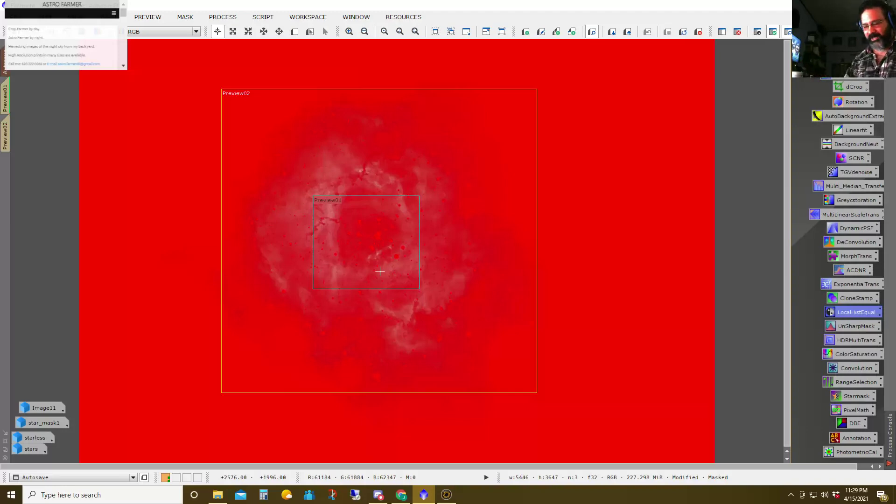
key(ctrl+k)
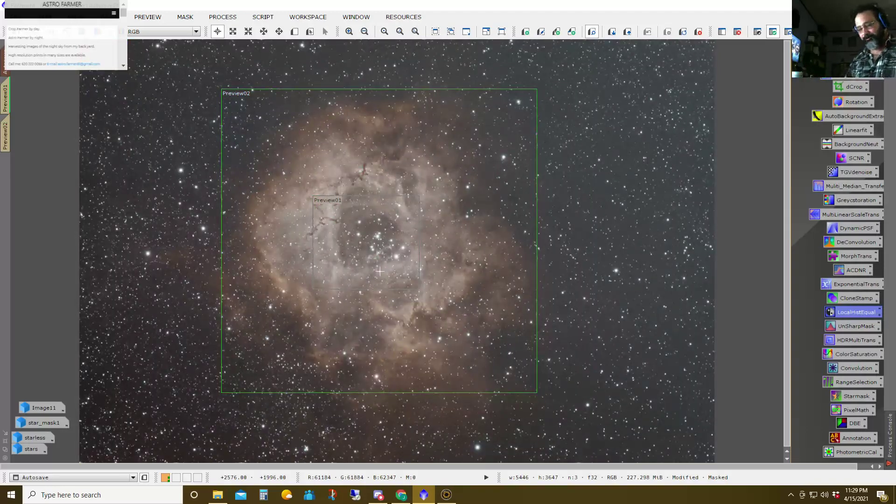
key(ctrl+k)
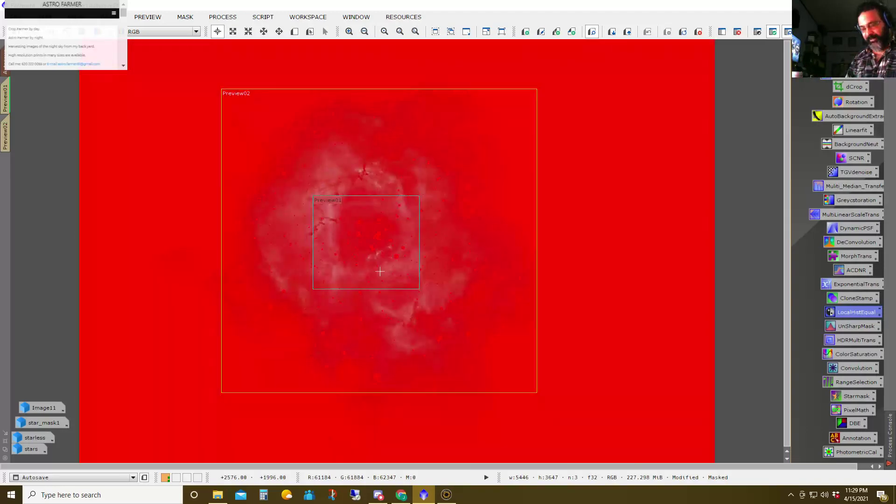
key(ctrl+k)
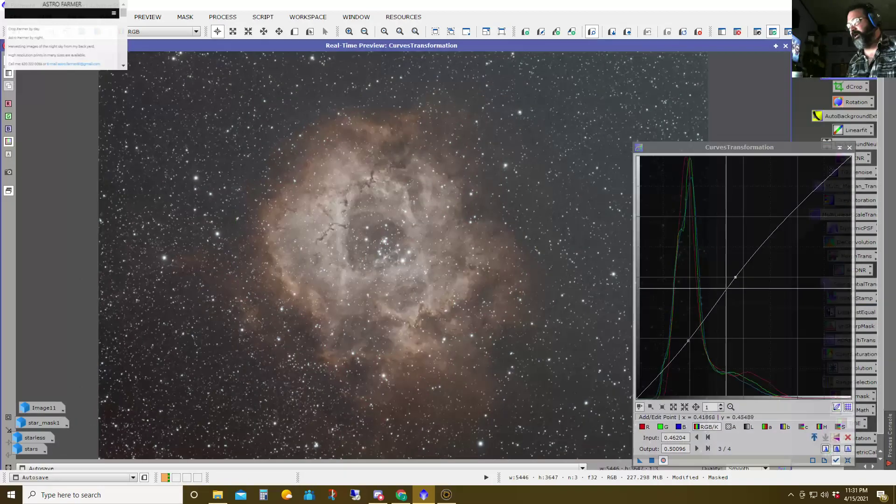
Shape the RGB/K curve into an S through about 0.26/0.21 and 0.74/0.77, and lift the b* curve at about 0.47 to 0.51
drag(688, 341, 693, 348)
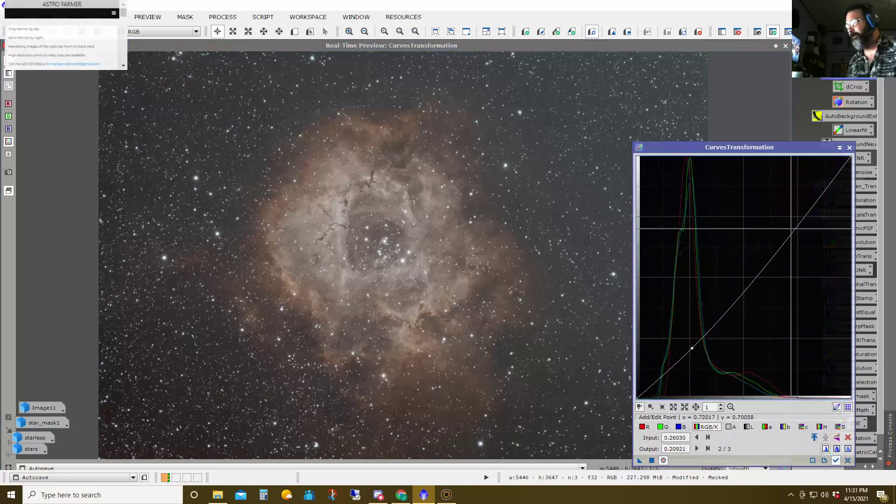
click(794, 212)
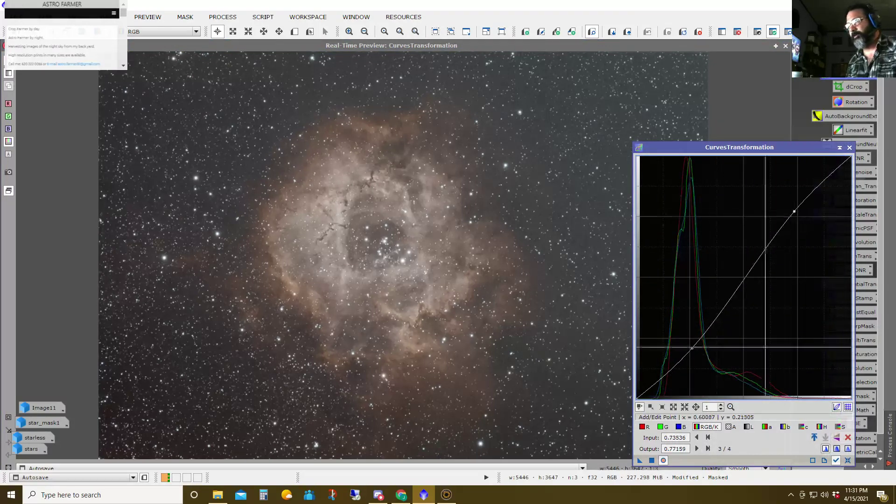
click(785, 426)
drag(738, 284, 738, 274)
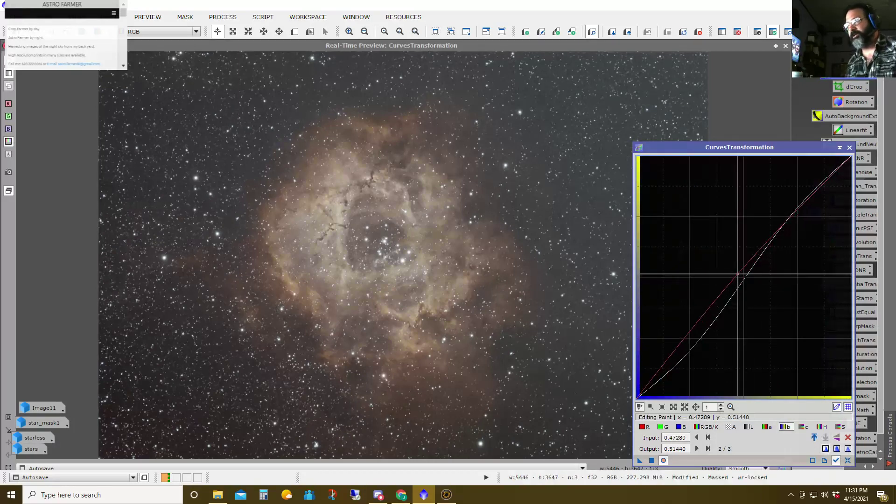
Lift the a* curve at about 0.48 to 0.52 and the saturation curve at about 0.45 to 0.55
click(767, 426)
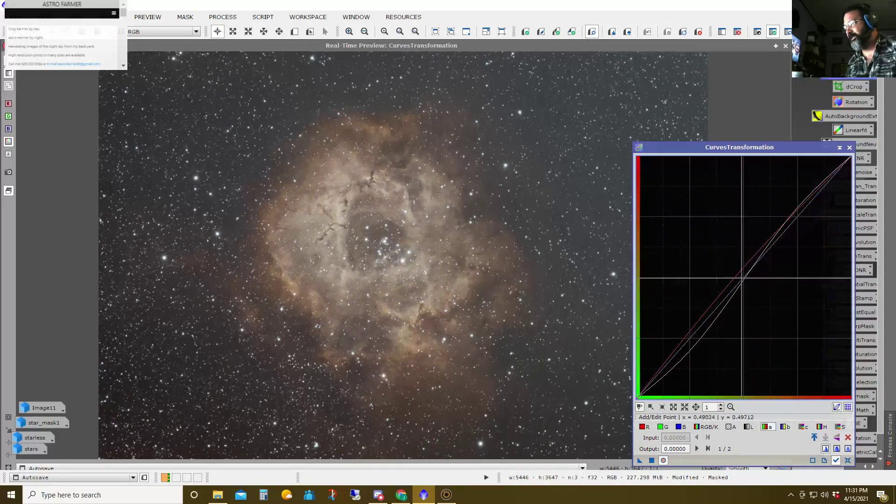
click(740, 272)
drag(740, 273, 740, 271)
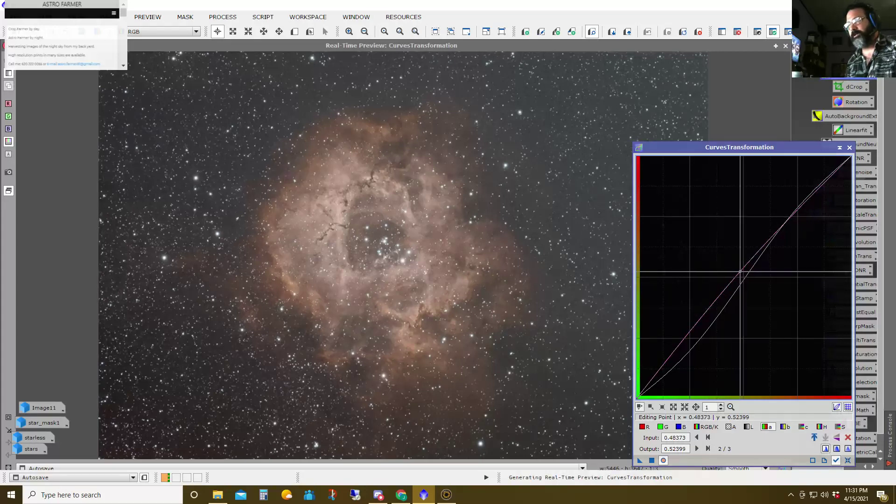
click(840, 427)
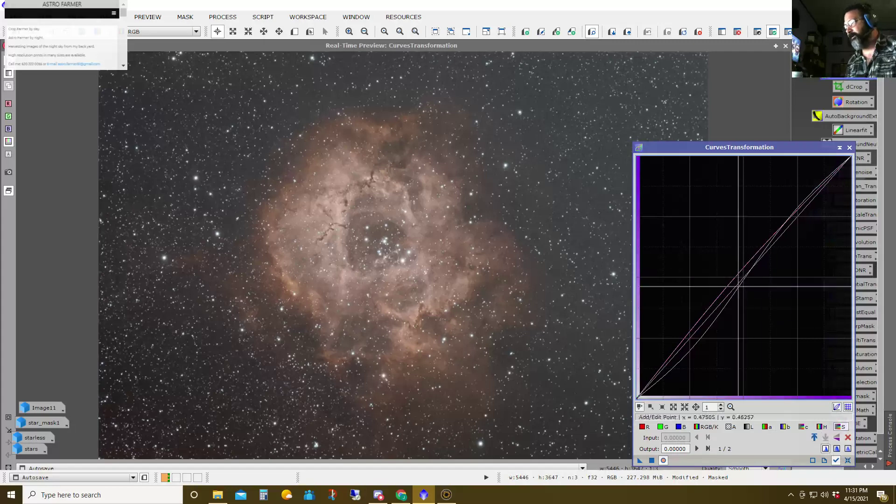
click(738, 269)
drag(738, 270, 732, 264)
Add a nearly neutral lightness curve point at about 0.50/0.50 and lower the b* curve point to about 0.49/0.50
click(749, 426)
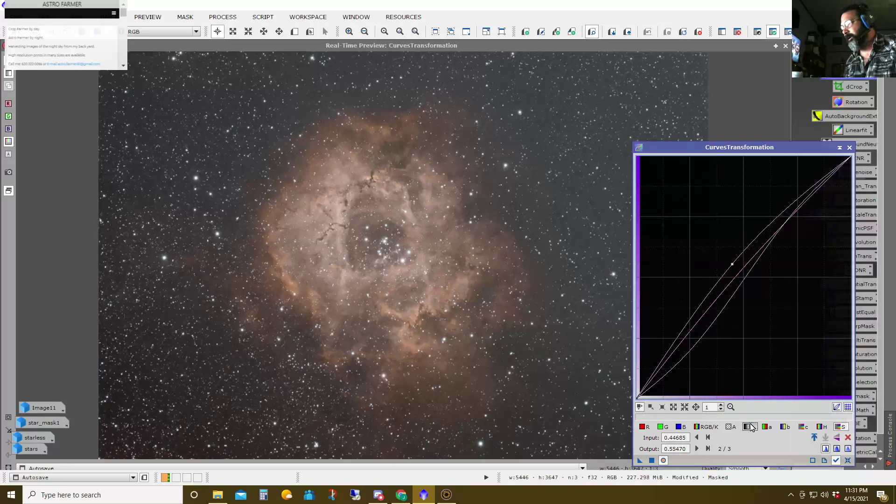
click(745, 276)
drag(745, 274, 744, 276)
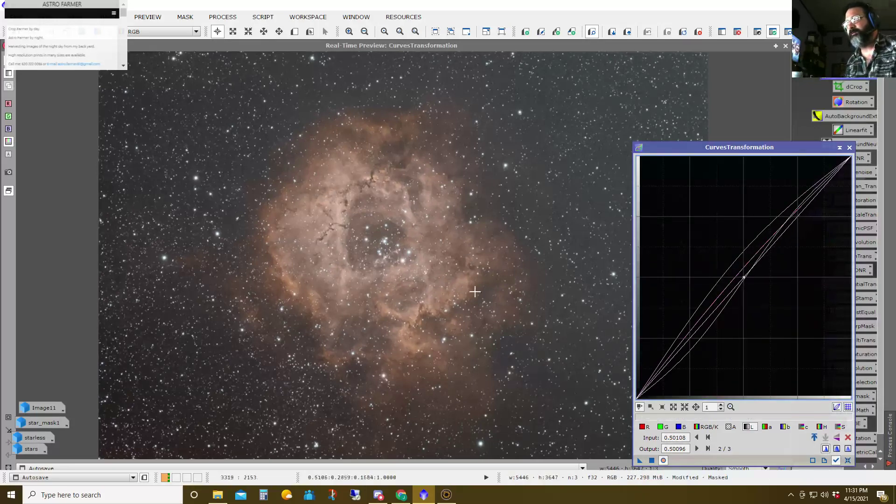
click(767, 427)
click(785, 427)
drag(734, 263, 742, 276)
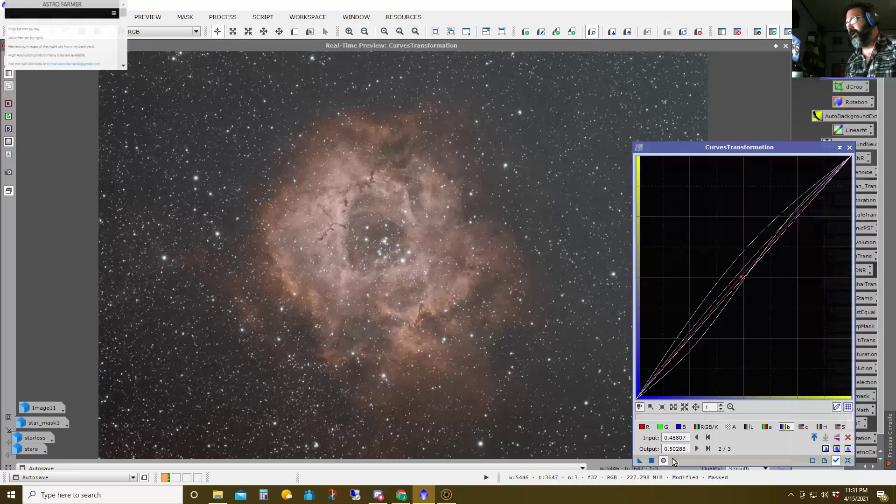
Close the real-time preview, apply CurvesTransformation to Autosave, close the tool and check the nebula up close
click(785, 46)
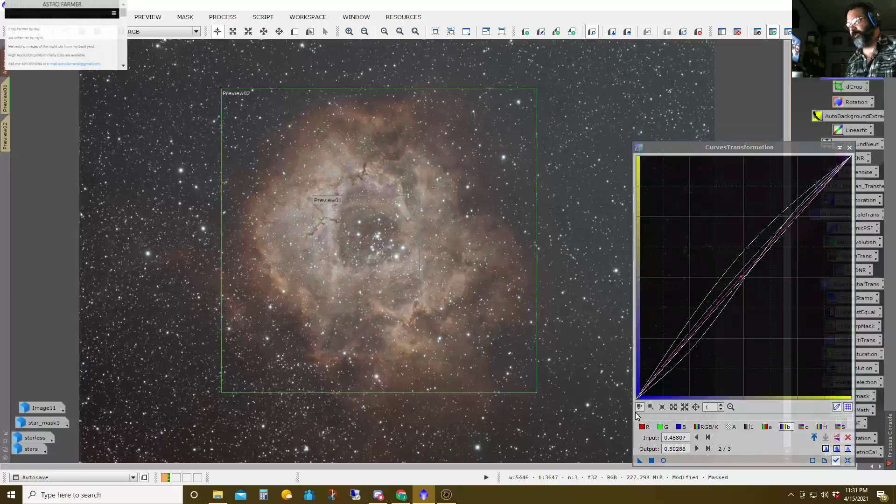
click(652, 460)
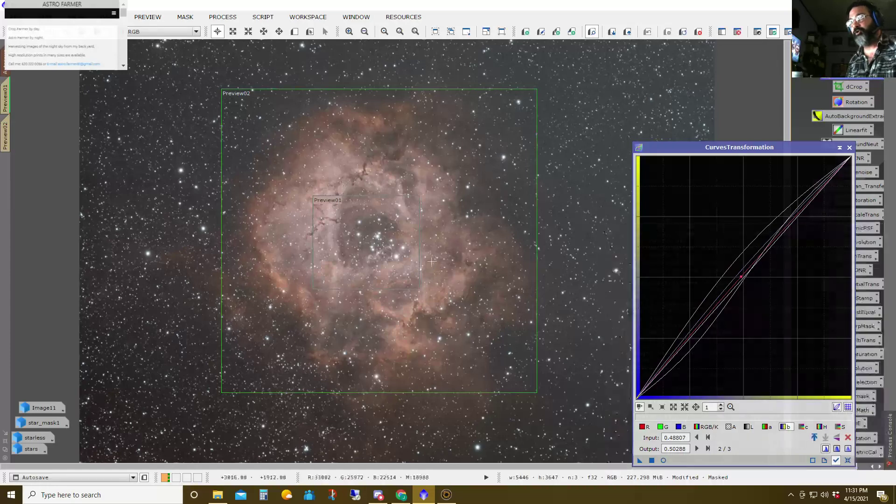
click(850, 147)
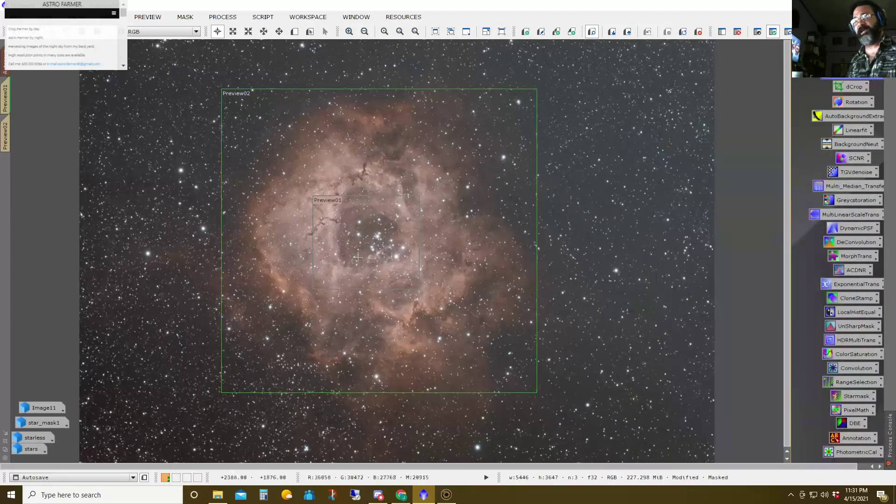
scroll(344, 258, up, 3)
scroll(324, 269, down, 3)
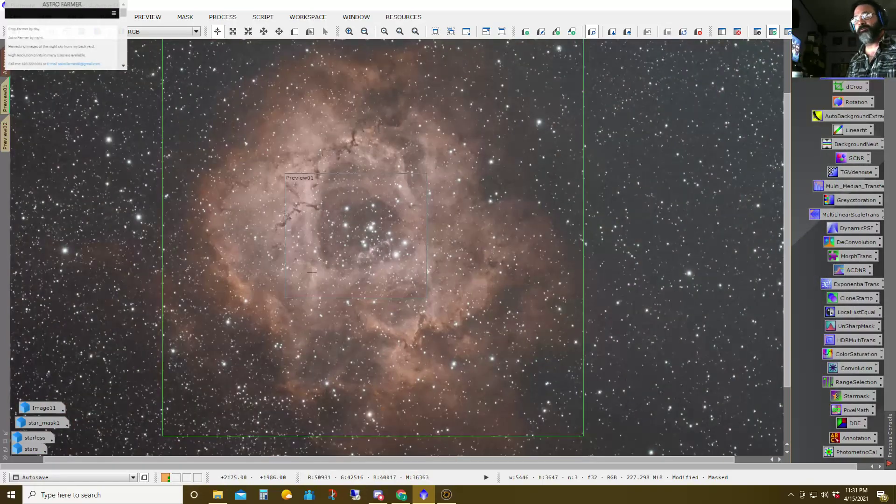
drag(287, 269, 320, 315)
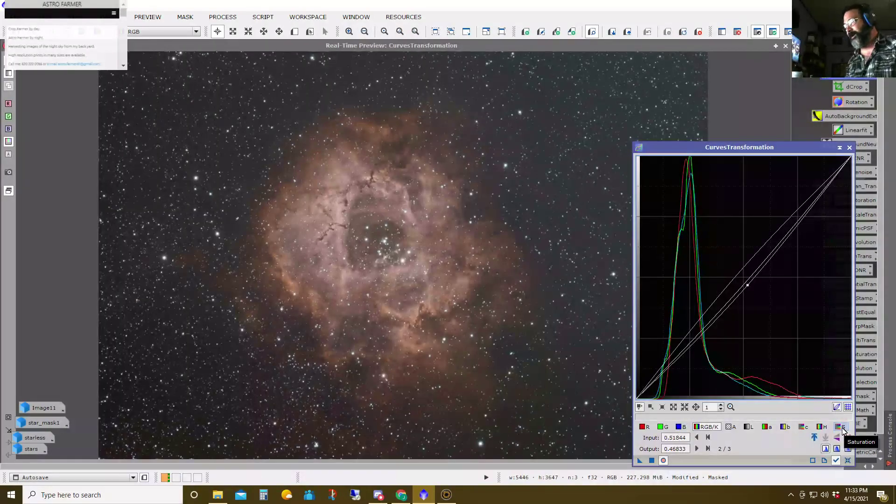
Switch to the hue curve, close the real-time preview, apply the current curves to the full Autosave image and close CurvesTransformation
click(822, 426)
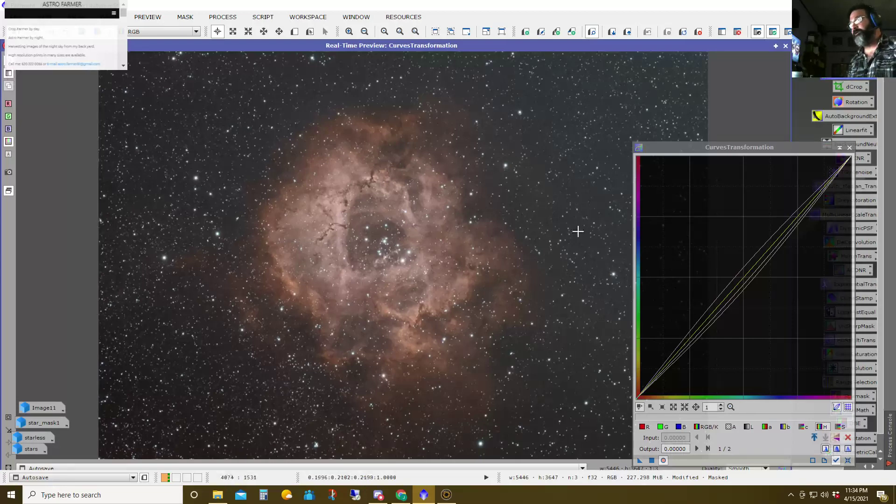
click(786, 45)
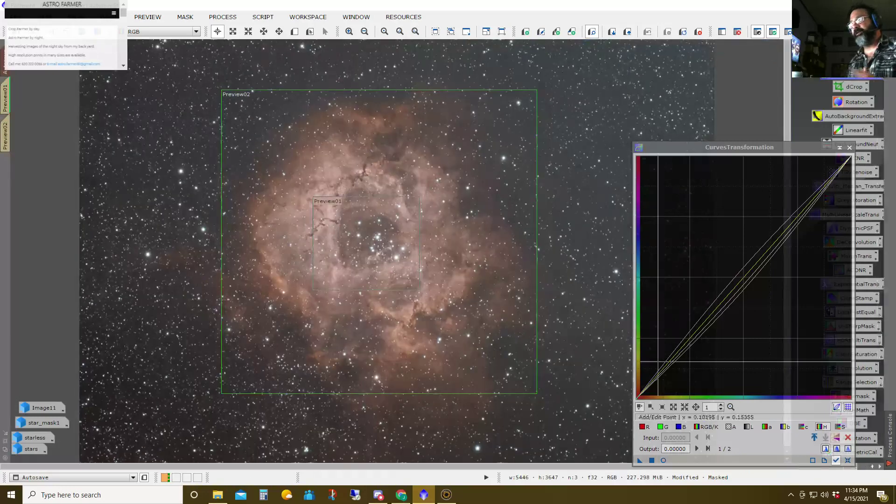
drag(639, 460, 519, 323)
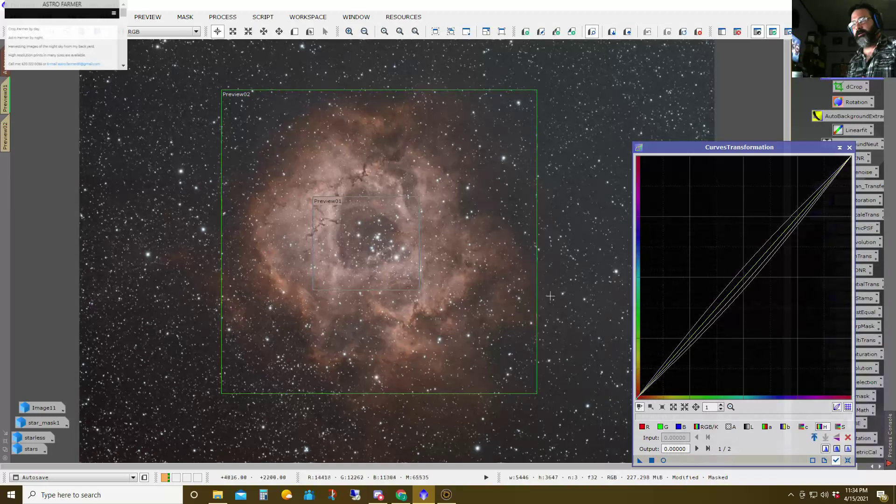
click(849, 147)
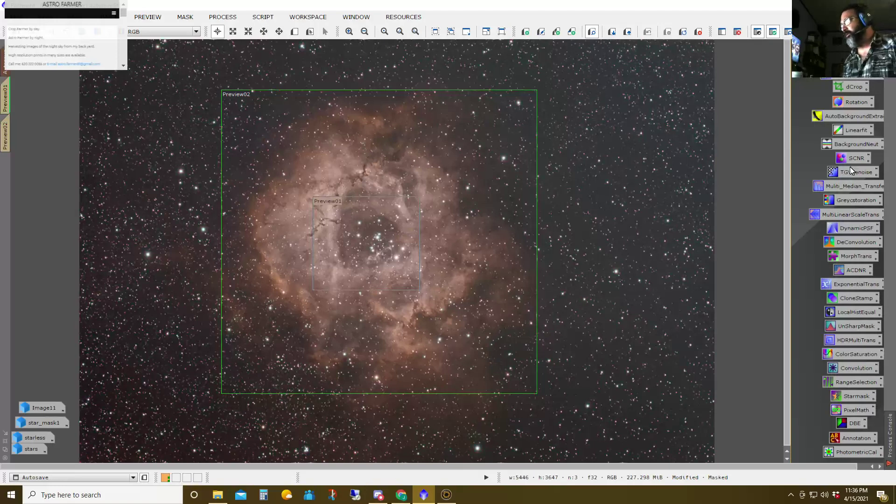
Set the GREYCstoration precision to 0.6 and test the noise reduction on Autosave's Preview02
double_click(854, 203)
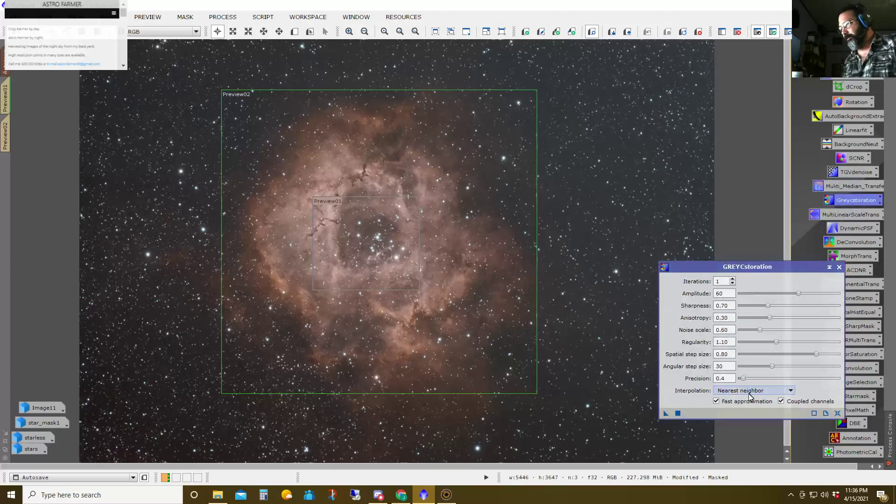
click(743, 379)
drag(745, 381, 747, 381)
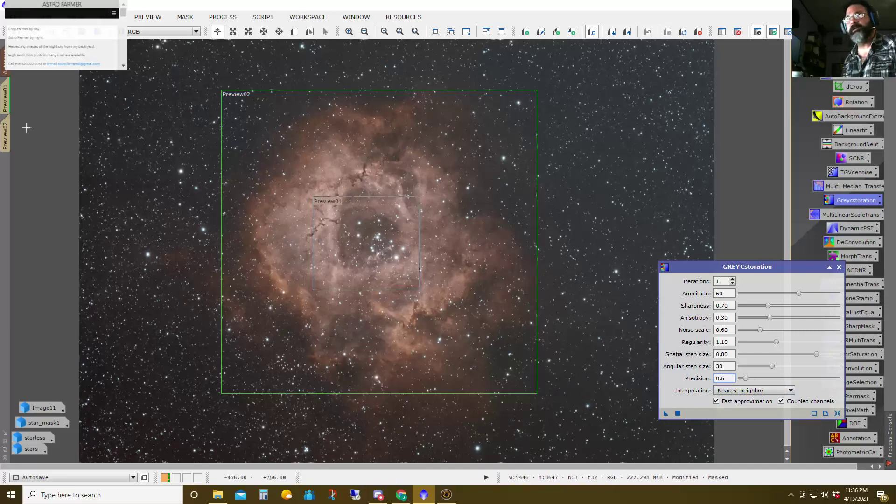
click(6, 131)
scroll(529, 317, up, 3)
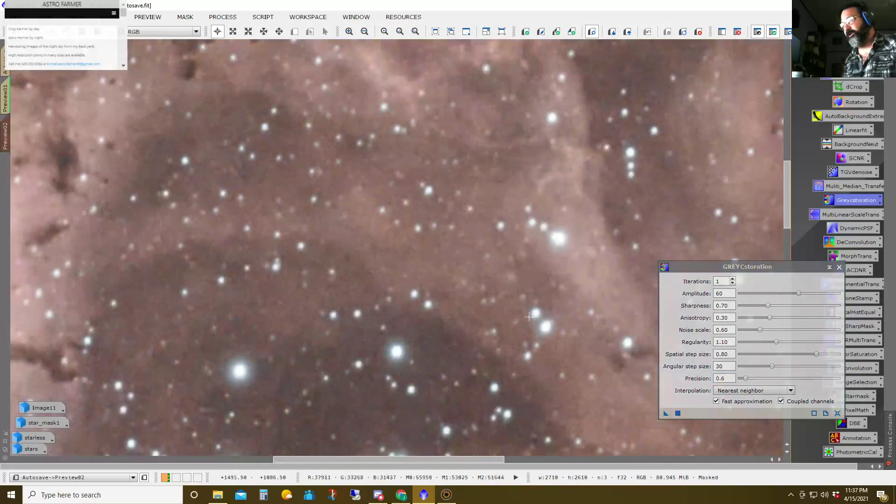
drag(666, 413, 560, 381)
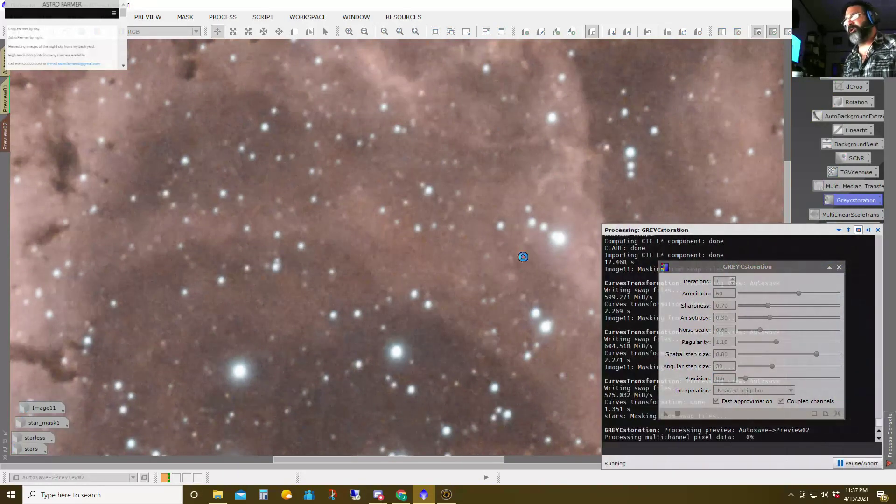
Examine the noise reduction in Preview02 up close, and apply GREYCstoration to the full Autosave image
scroll(386, 260, up, 1)
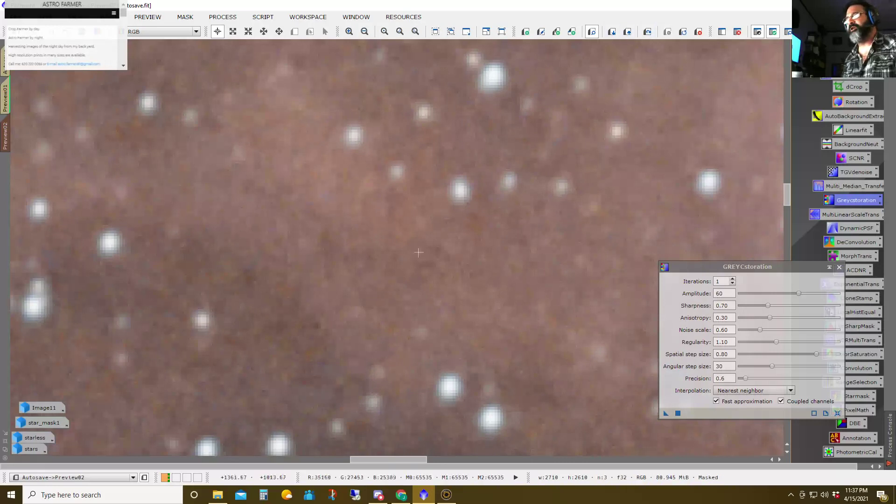
scroll(395, 271, up, 2)
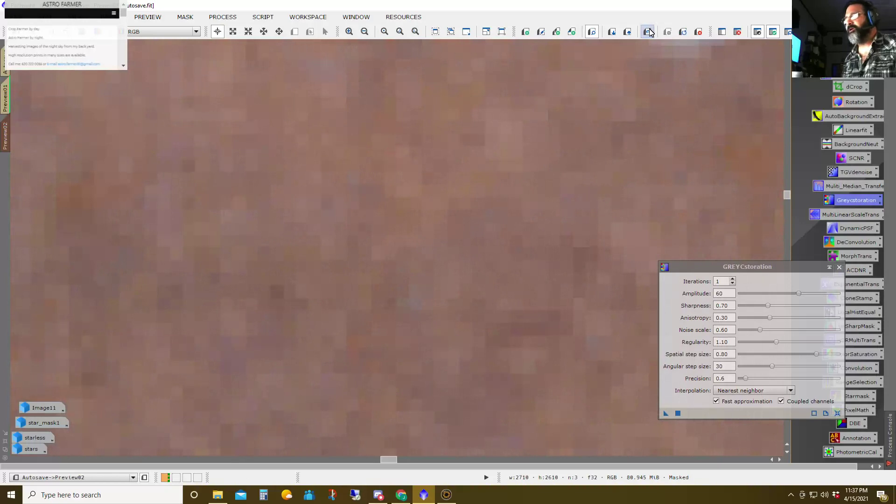
scroll(400, 290, down, 2)
scroll(379, 289, down, 6)
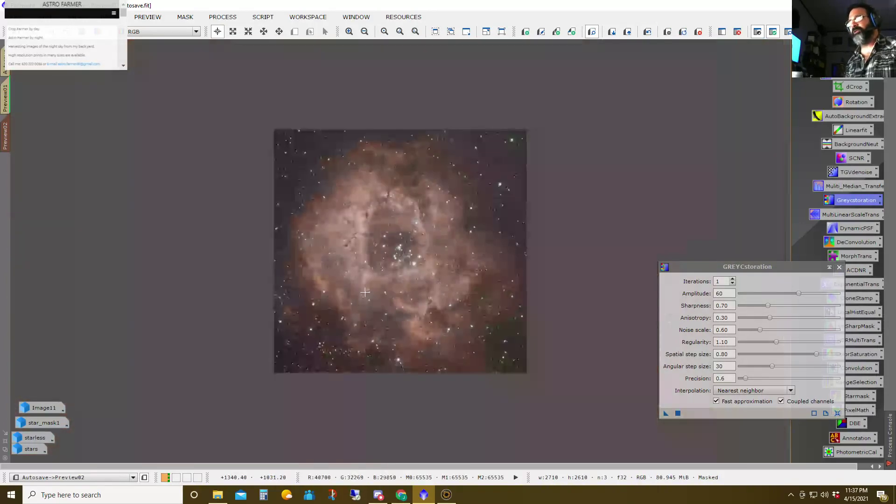
scroll(364, 294, up, 2)
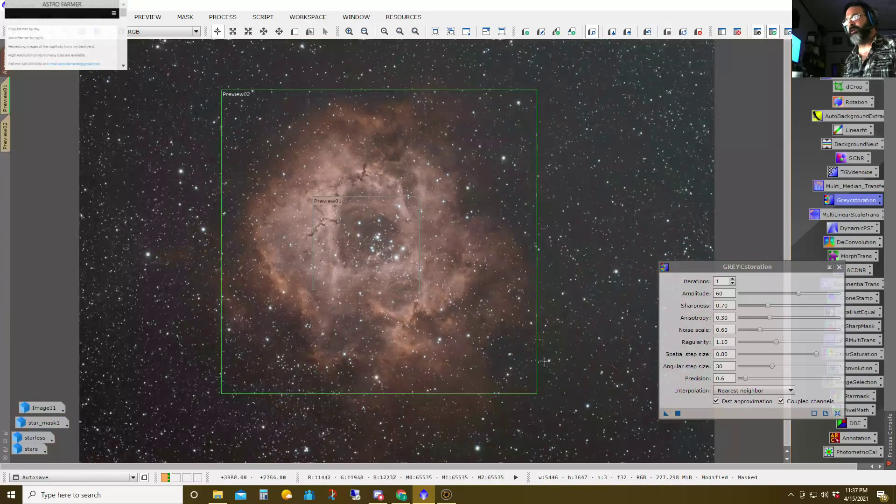
click(677, 413)
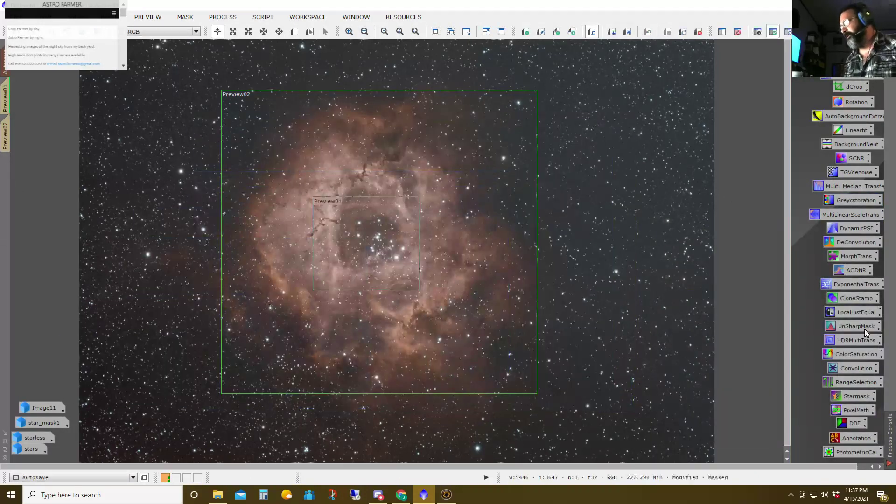
Open UnsharpMask with a real-time preview of Autosave and set the amount to 0.39
double_click(855, 326)
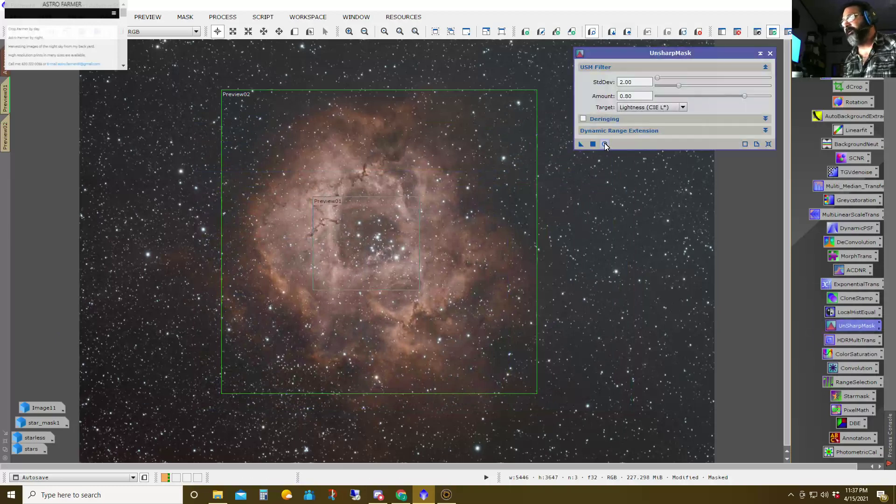
click(604, 144)
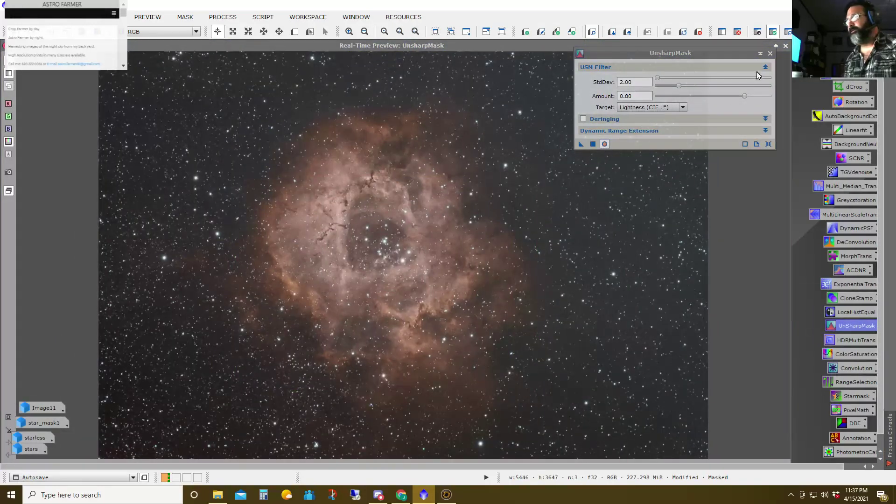
drag(743, 96, 693, 98)
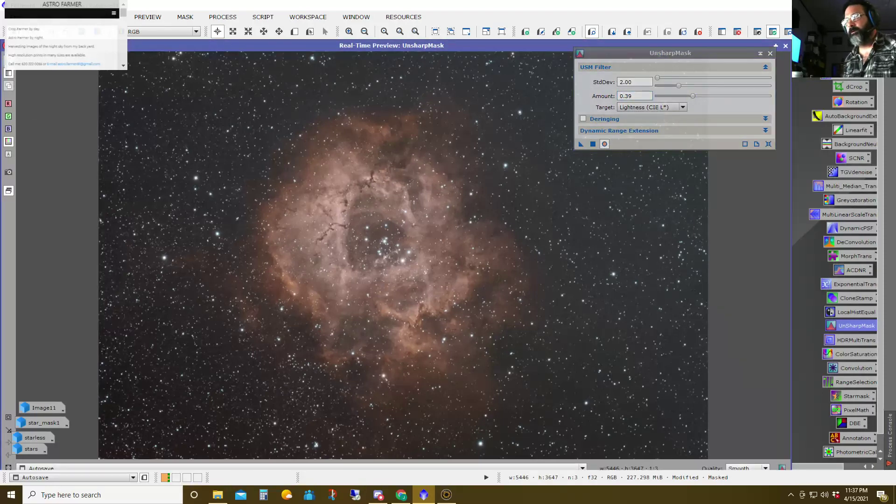
Apply UnsharpMask to the full Autosave image, inspect the nebula's central stars up close and undo the sharpening
click(581, 144)
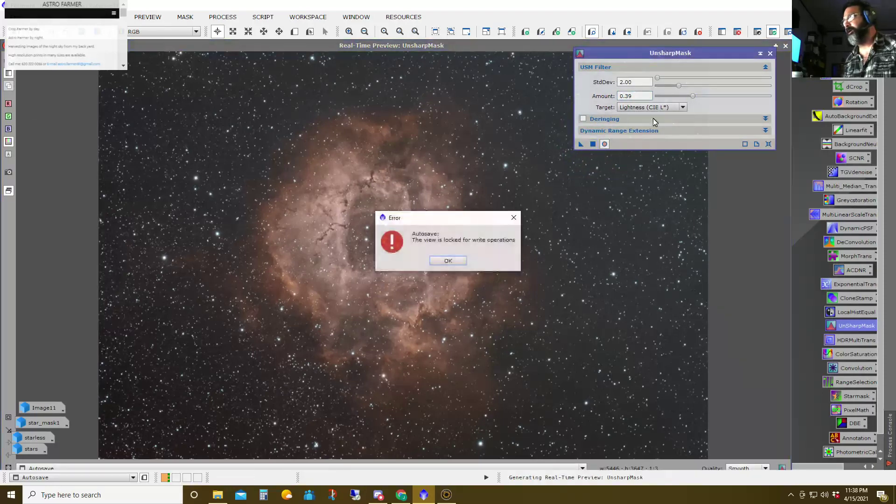
click(448, 261)
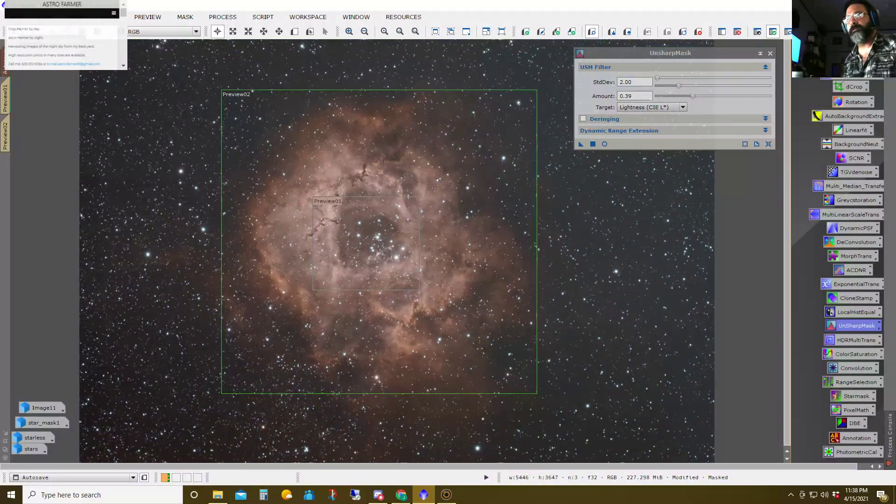
click(593, 144)
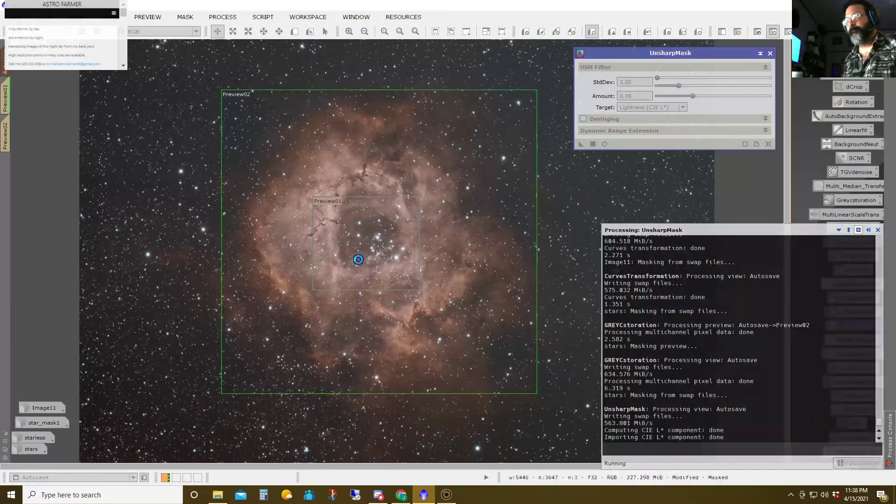
scroll(358, 259, up, 5)
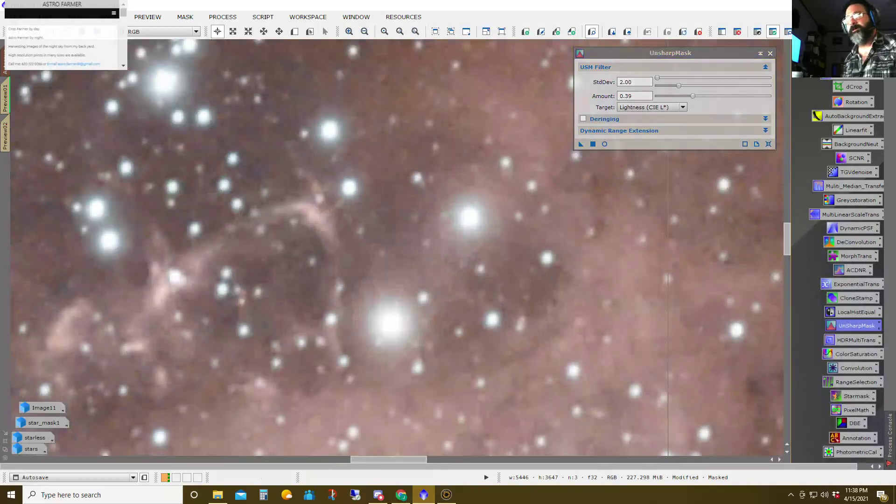
key(ctrl+z)
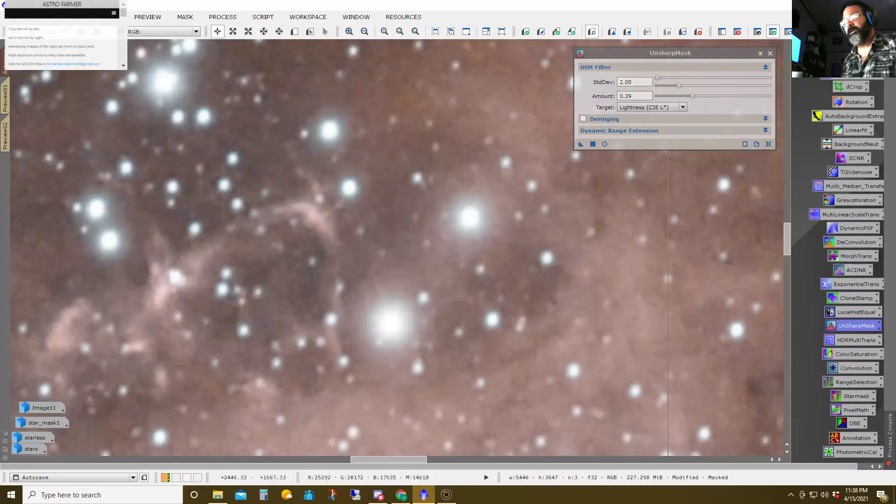
Close UnsharpMask, check the mask overlay on Autosave and remove the mask from the image
scroll(397, 247, down, 5)
click(769, 55)
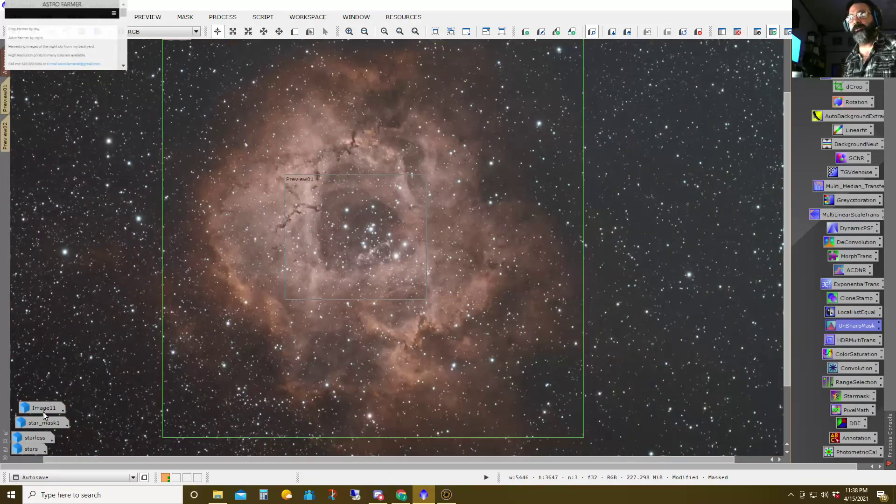
key(ctrl+k)
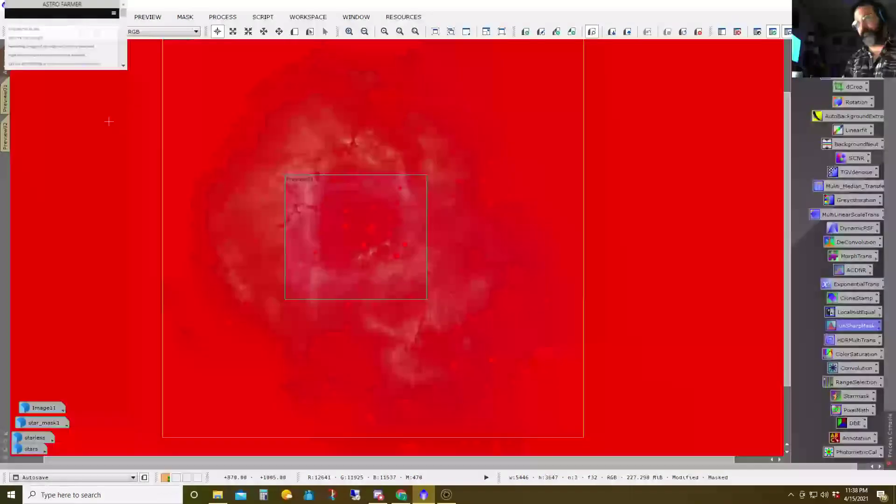
key(ctrl+k)
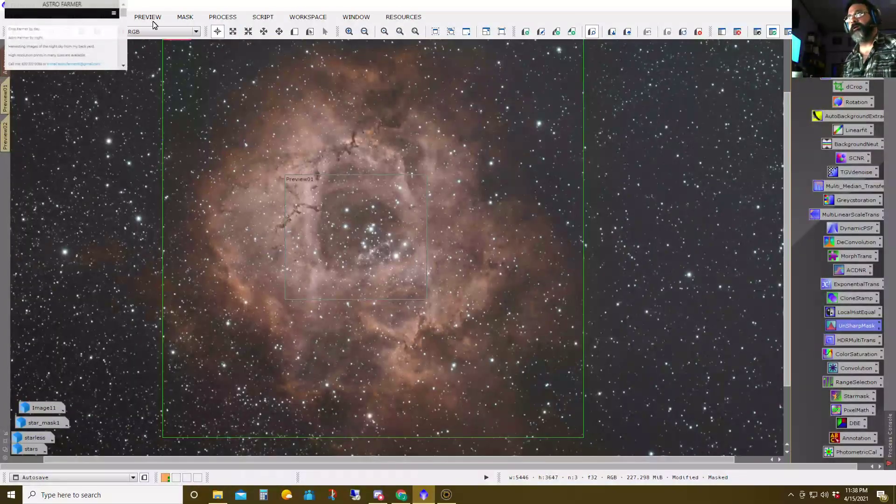
click(183, 17)
click(203, 38)
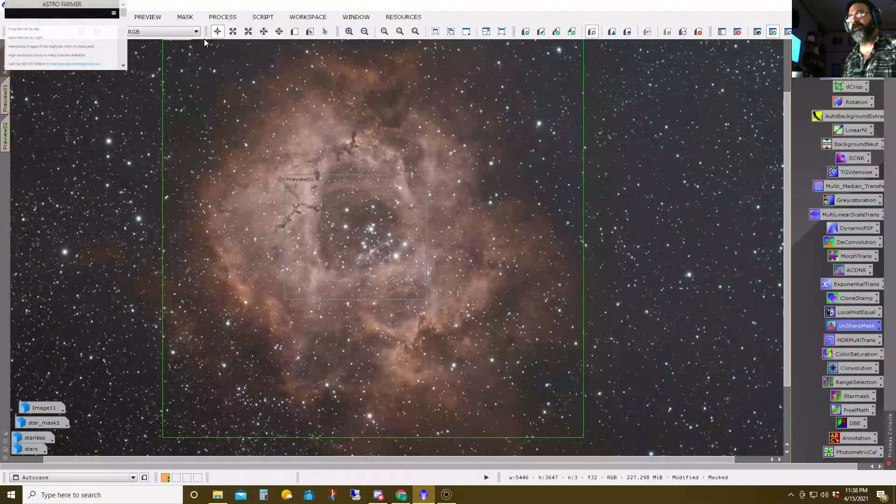
Run the DarkStructureEnhance script on Autosave with 8 layers to remove, mask extraction on, amount 0.25 and 1 iteration
click(263, 17)
mouse_move(359, 149)
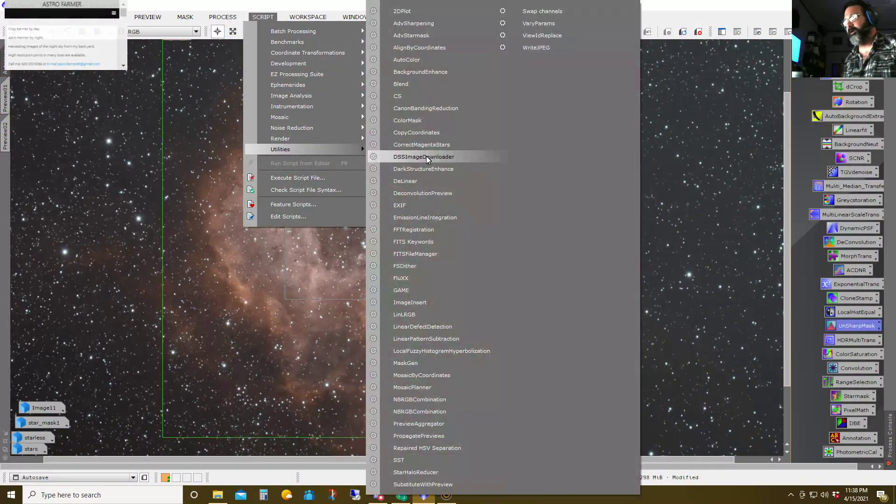
click(425, 171)
click(439, 258)
drag(475, 294, 461, 298)
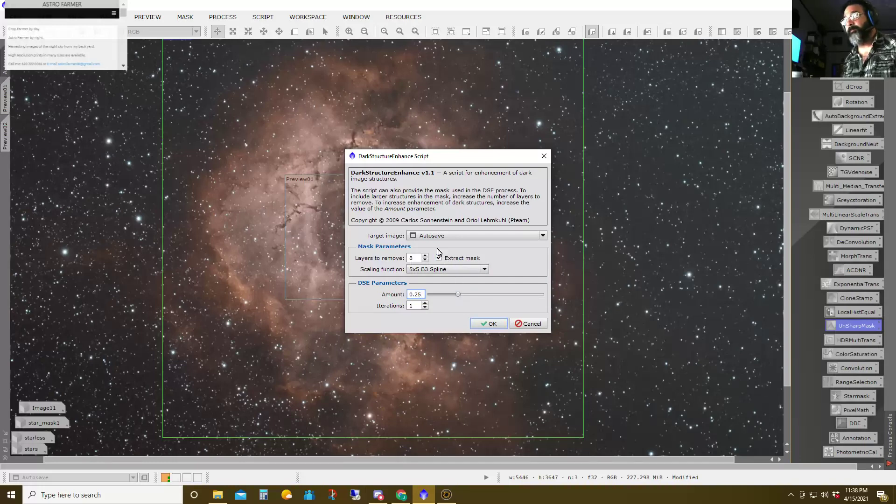
click(484, 324)
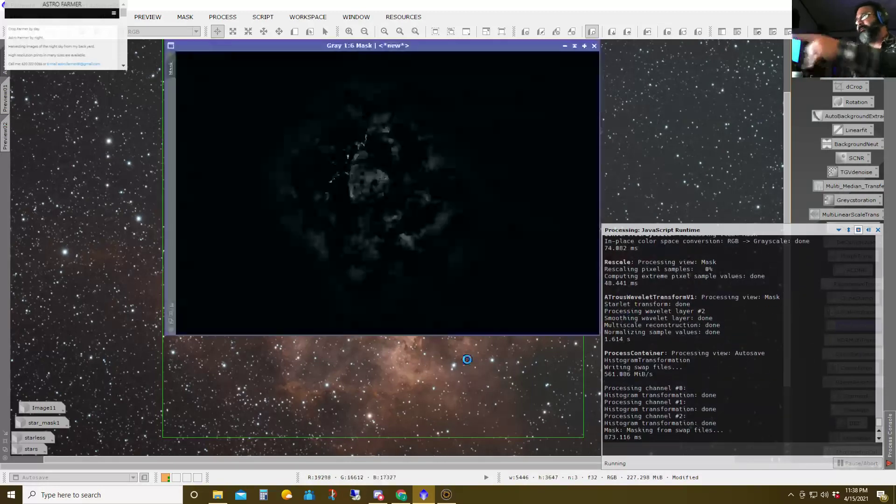
Apply the extracted dark-structure mask to Autosave and keep it minimized next to the other image icons
click(564, 47)
scroll(381, 339, down, 1)
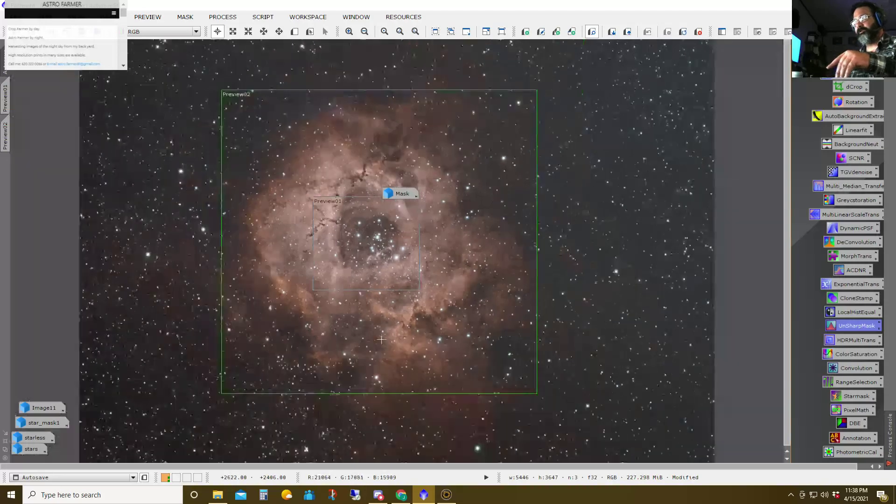
drag(397, 193, 51, 367)
double_click(51, 367)
drag(171, 69, 6, 178)
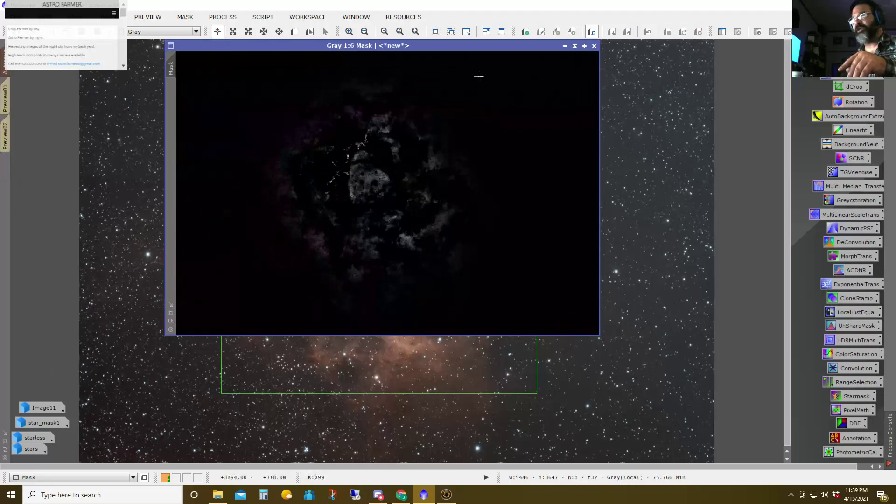
click(565, 46)
Examine Autosave's dark structures, surrounding nebulosity and background sky up close for detail and noise
scroll(424, 367, up, 2)
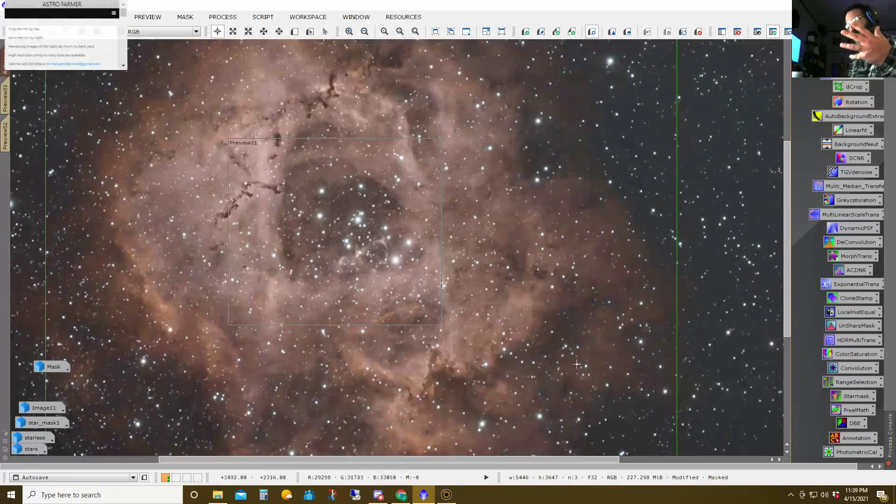
scroll(404, 258, up, 3)
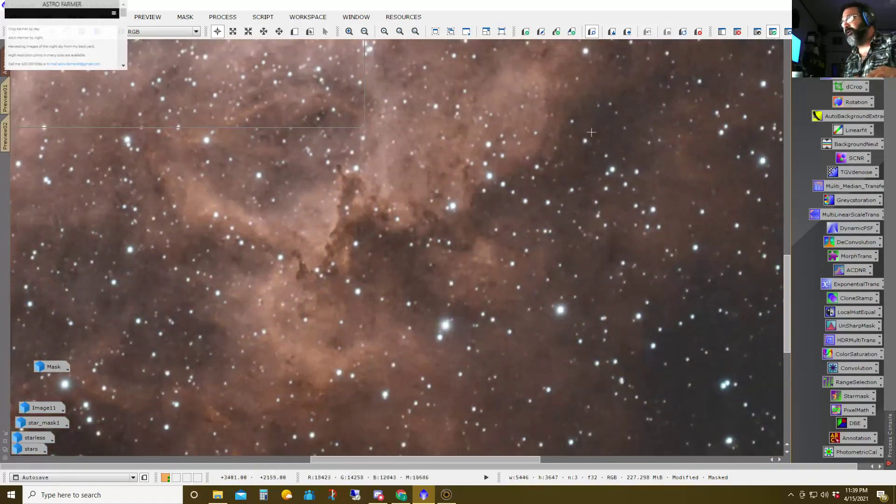
scroll(570, 191, up, 2)
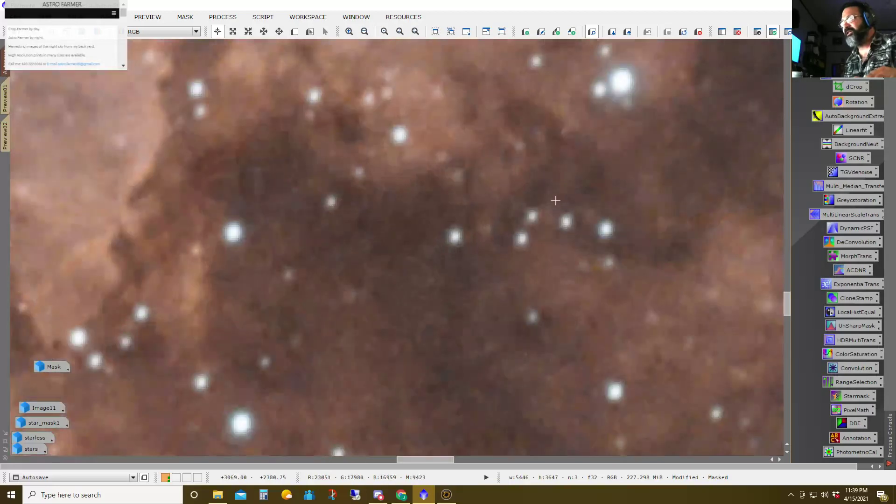
scroll(335, 333, down, 2)
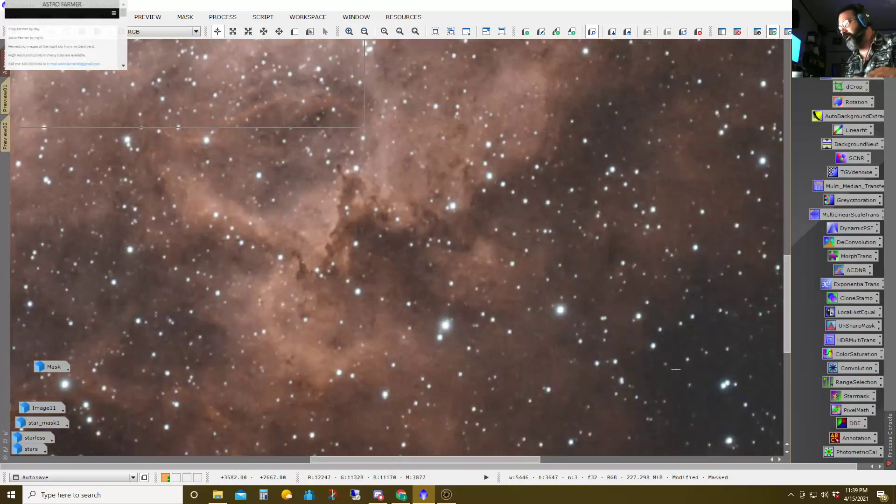
scroll(669, 393, up, 4)
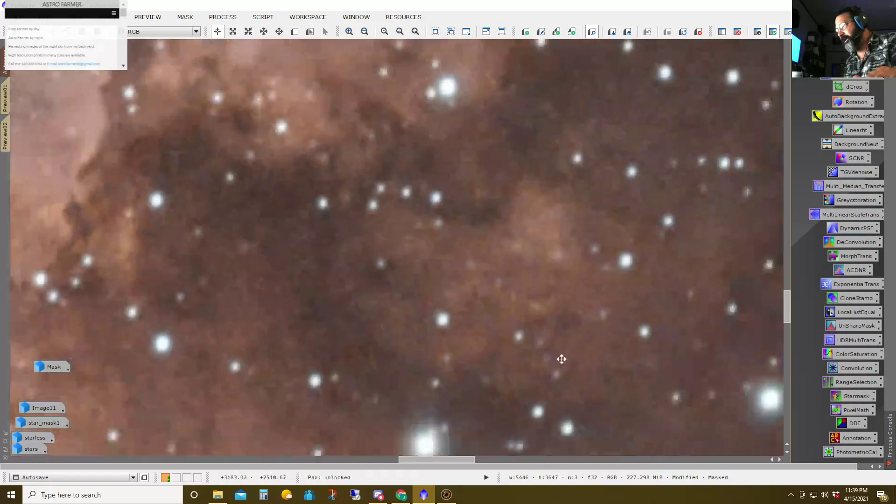
scroll(365, 260, up, 3)
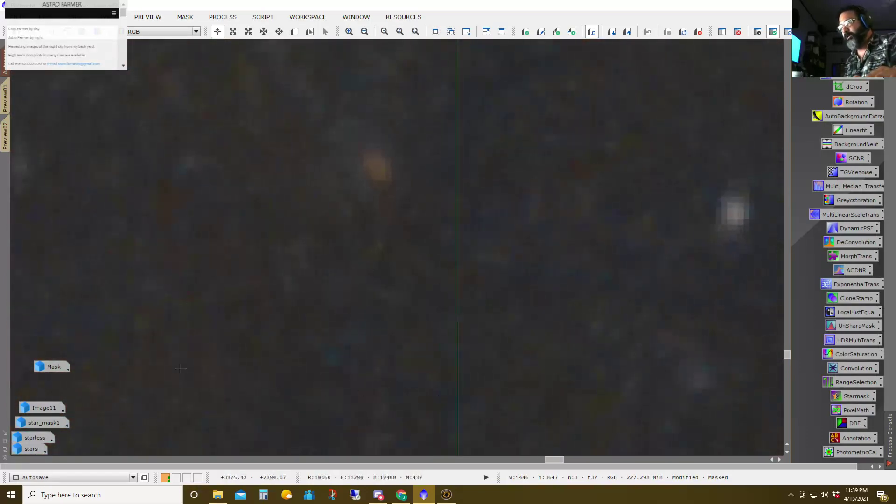
drag(166, 158, 518, 369)
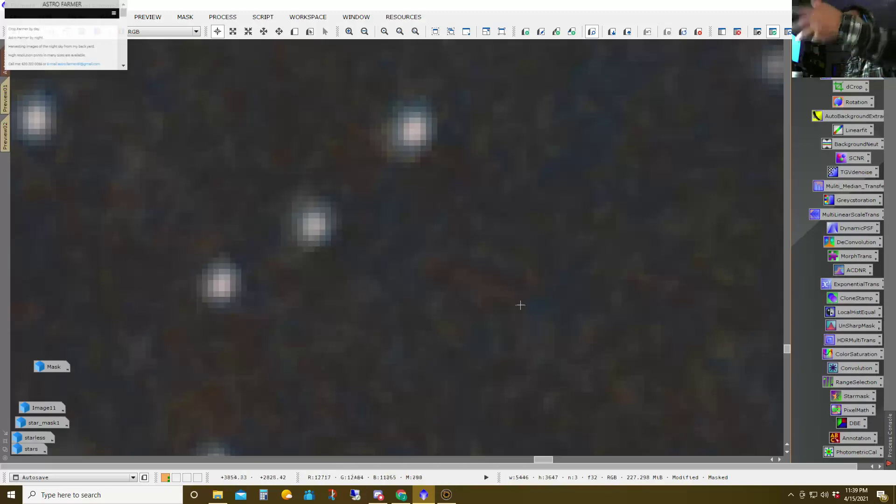
scroll(486, 272, down, 1)
scroll(327, 297, down, 1)
scroll(265, 298, down, 1)
drag(166, 138, 629, 486)
scroll(517, 399, up, 1)
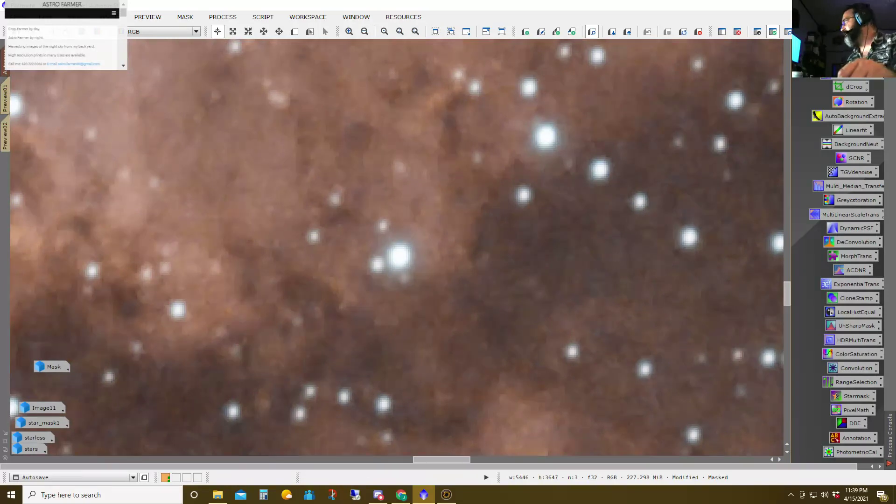
scroll(532, 250, down, 1)
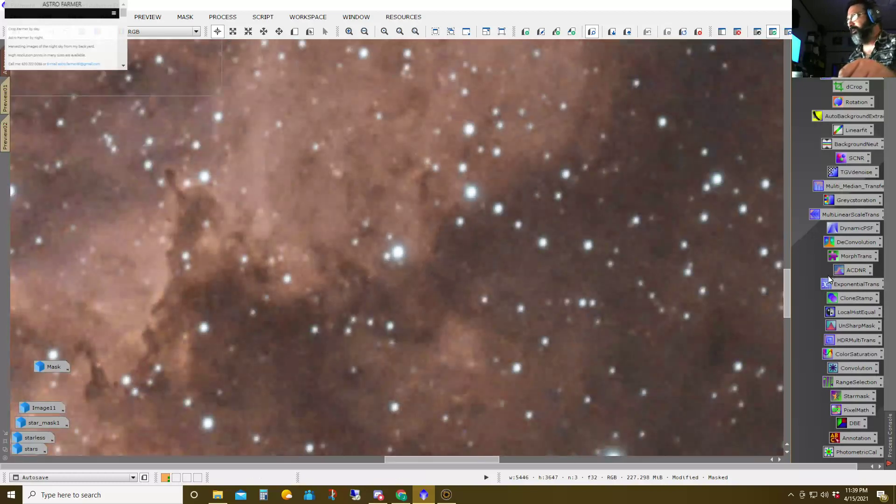
Open LocalHistogramEqualization and create a preview about 1064 × 544 px around the dark structures at the nebula's lower edge, then display it
double_click(852, 312)
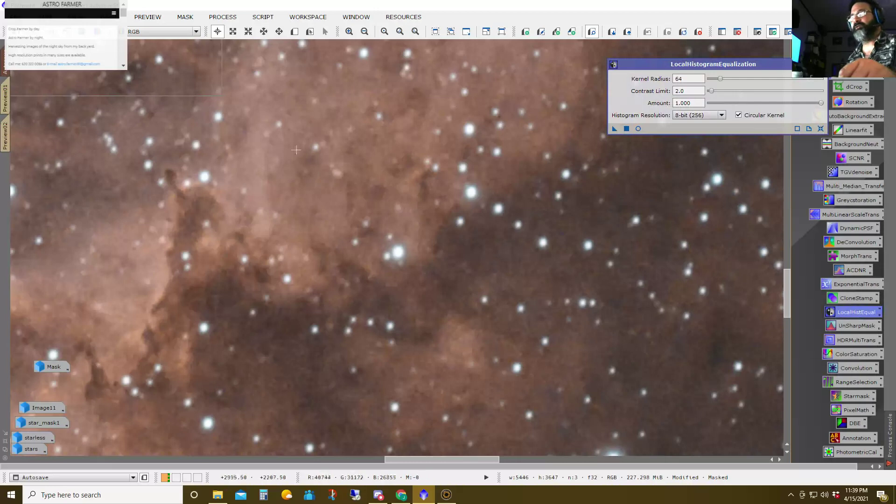
scroll(295, 145, down, 3)
key(alt+n)
drag(383, 287, 512, 355)
click(6, 174)
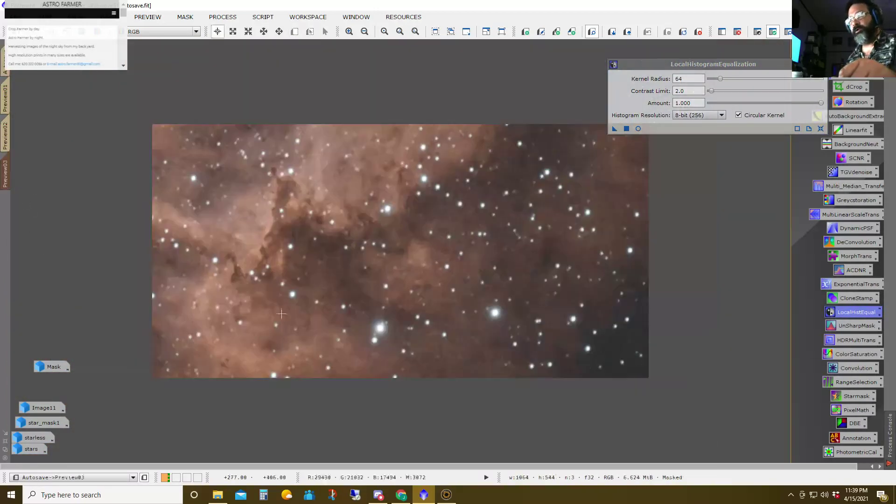
Set the LocalHistogramEqualization kernel radius to 126 while checking the real-time preview
click(638, 129)
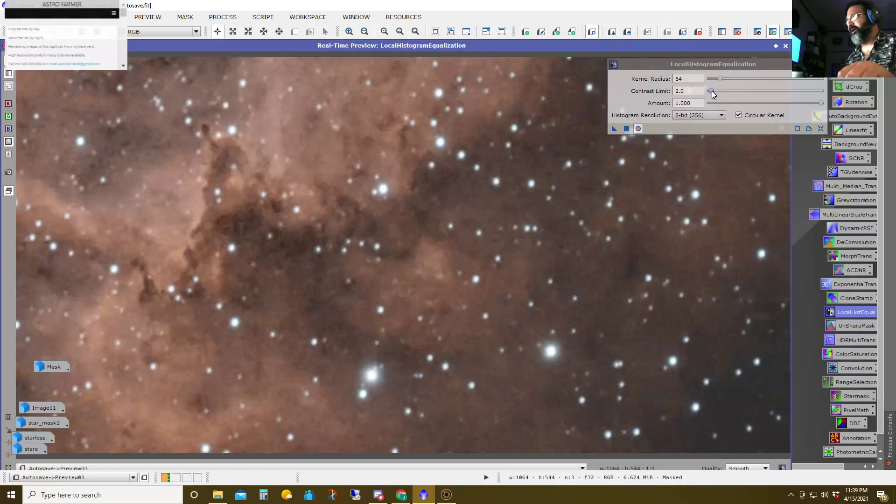
click(713, 94)
drag(720, 79, 735, 80)
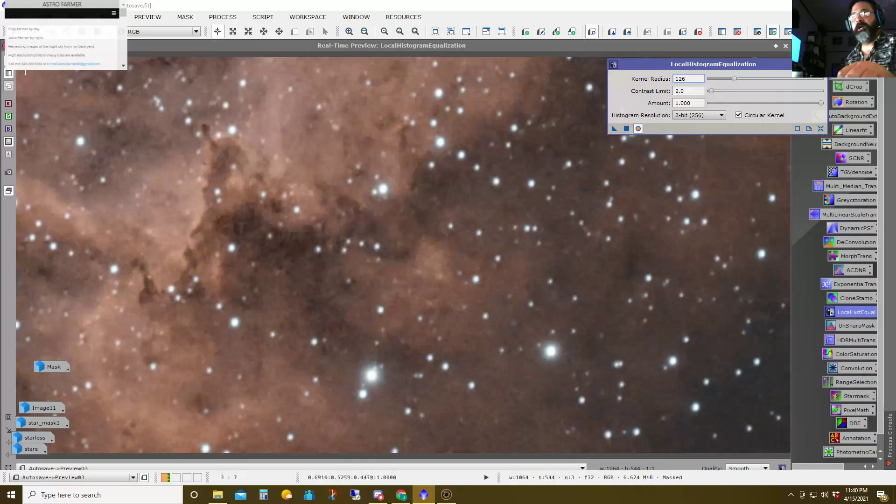
click(282, 246)
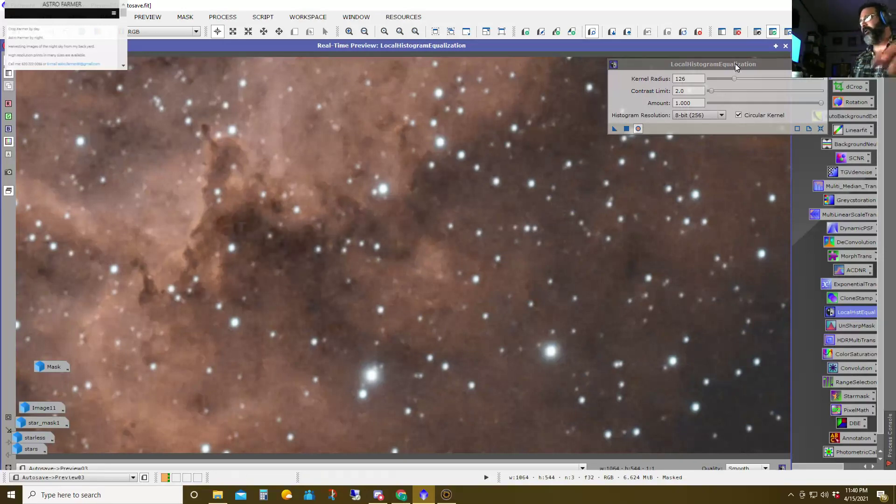
Close the real-time preview, test LocalHistogramEqualization on Preview03 and apply it to the full Autosave image
click(786, 46)
drag(615, 128, 296, 228)
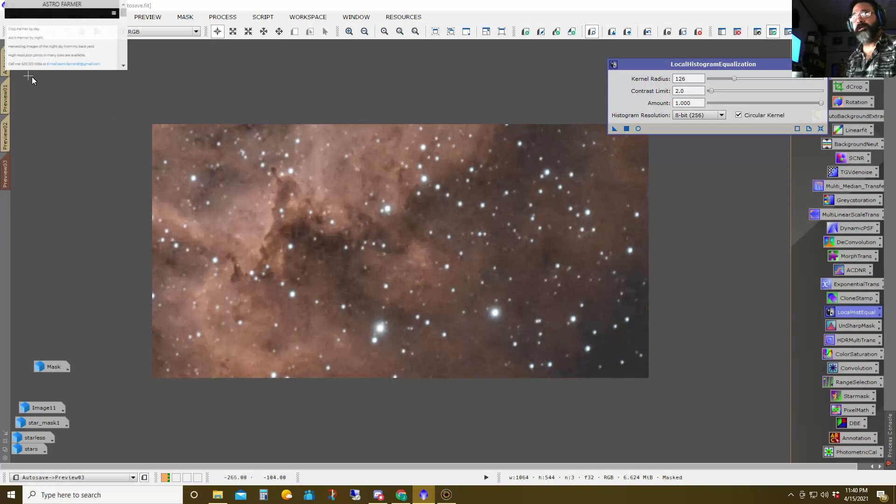
click(5, 63)
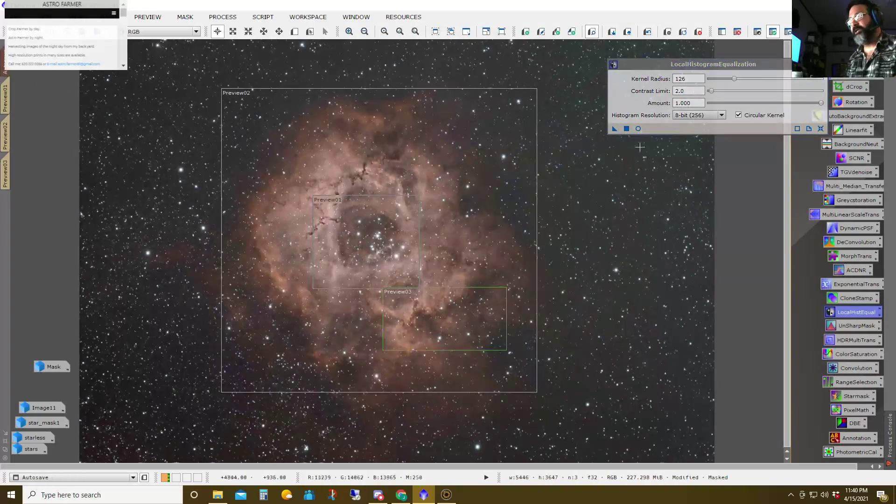
click(627, 129)
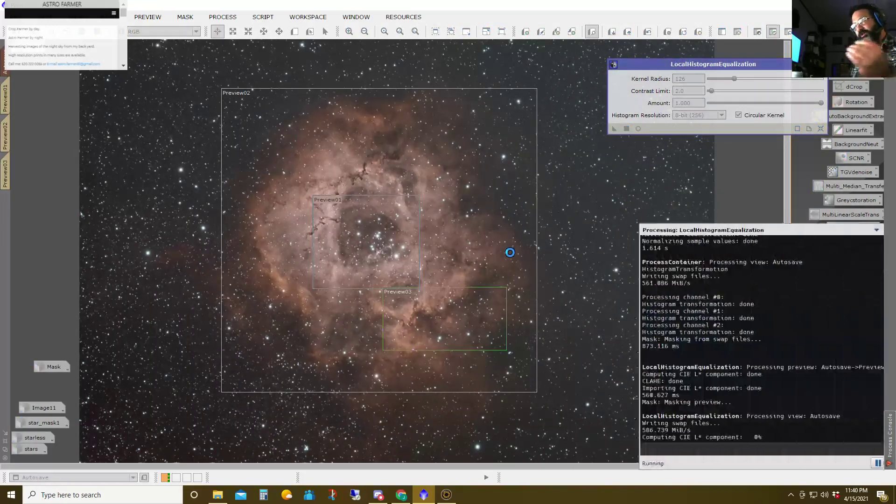